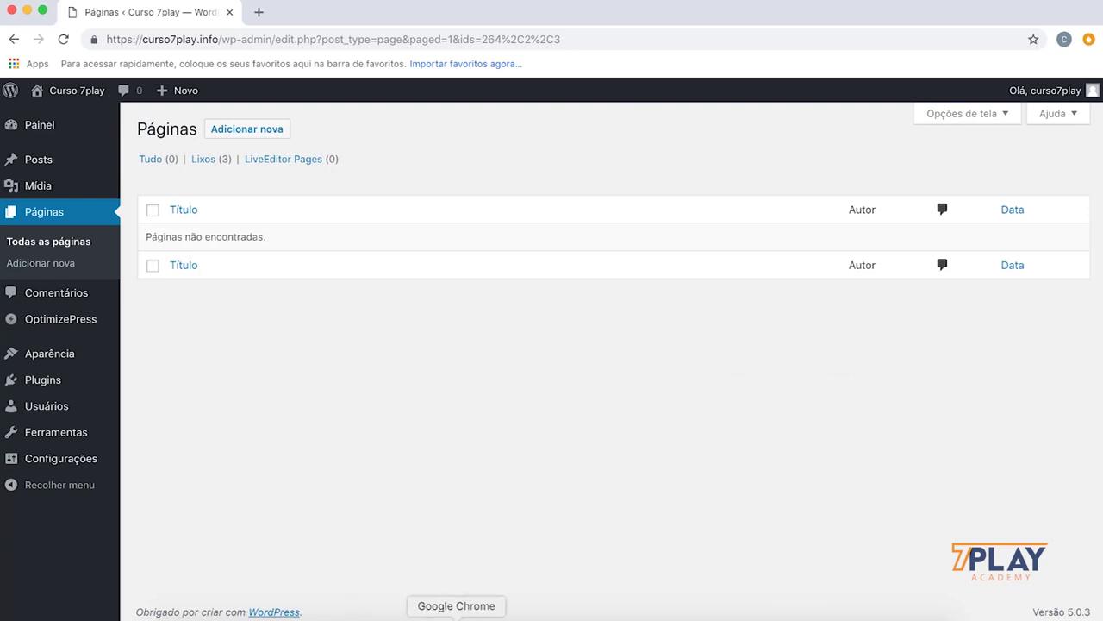
Switch to the Monetizze window and open the campaigns section of the promoted product QuitoPlan.
{"action": "right_click", "coordinate": [456, 617]}
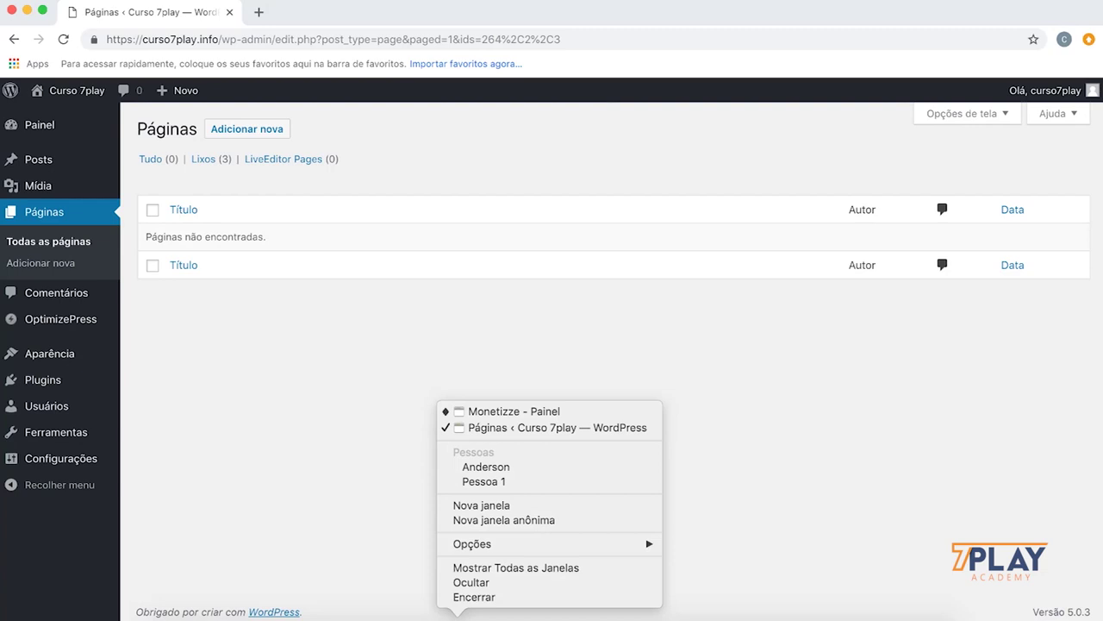
{"action": "left_click", "coordinate": [524, 412]}
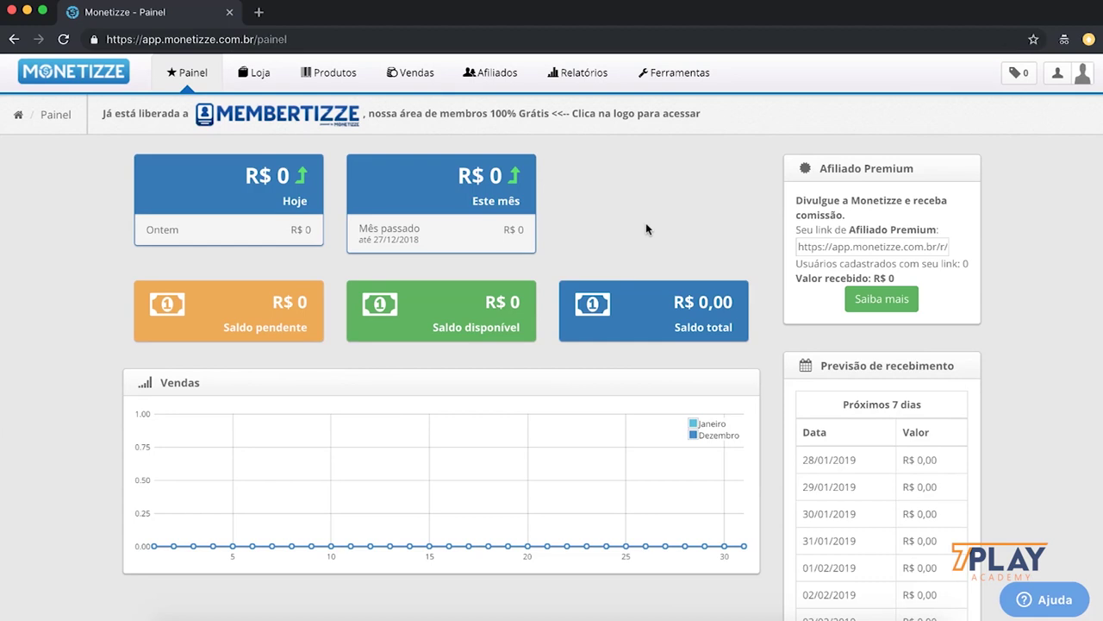
{"action": "left_click", "coordinate": [332, 72]}
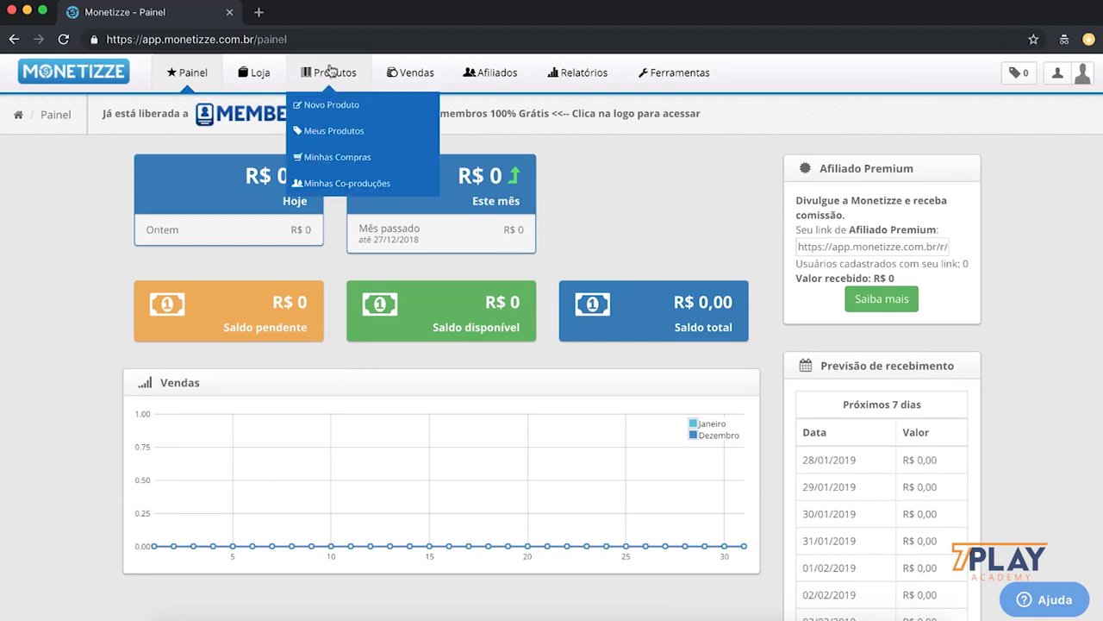
{"action": "left_click", "coordinate": [314, 130]}
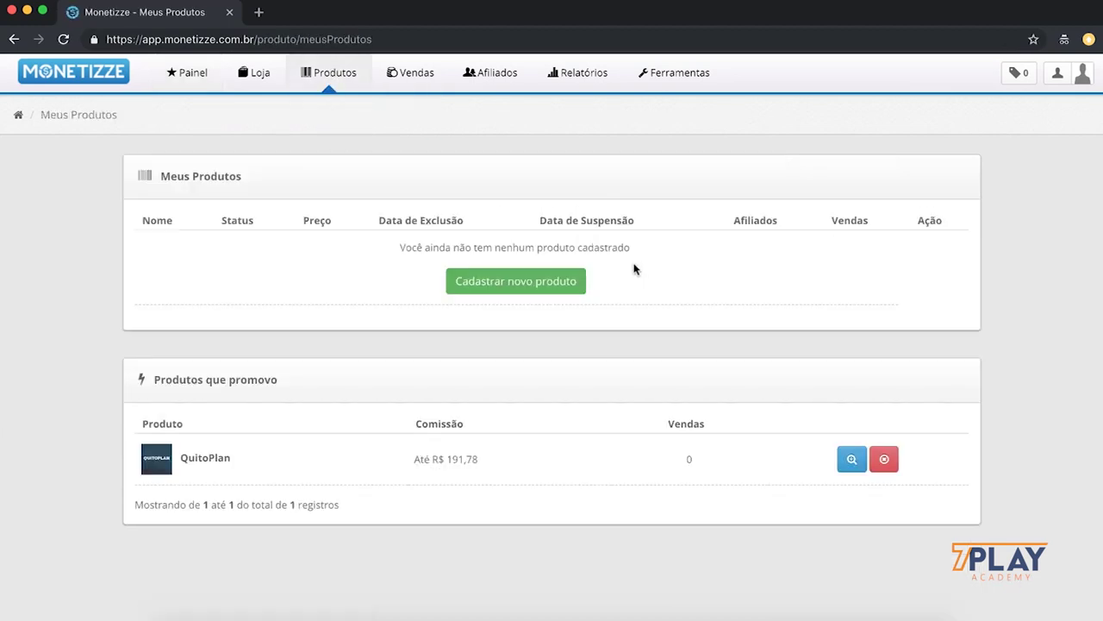
{"action": "left_click", "coordinate": [851, 458]}
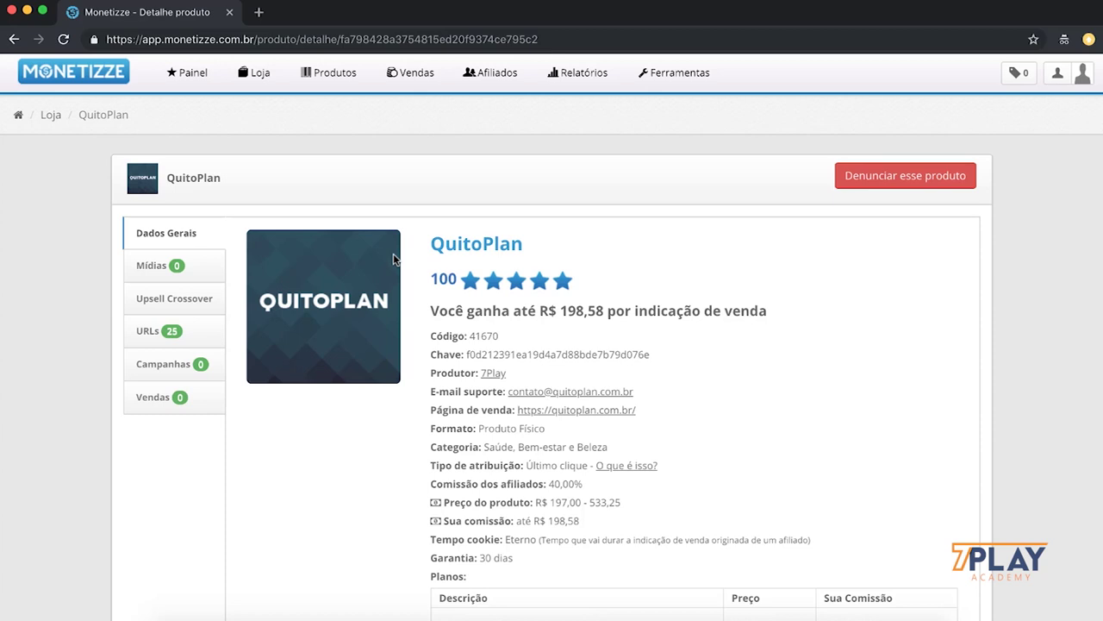
{"action": "left_click", "coordinate": [164, 364]}
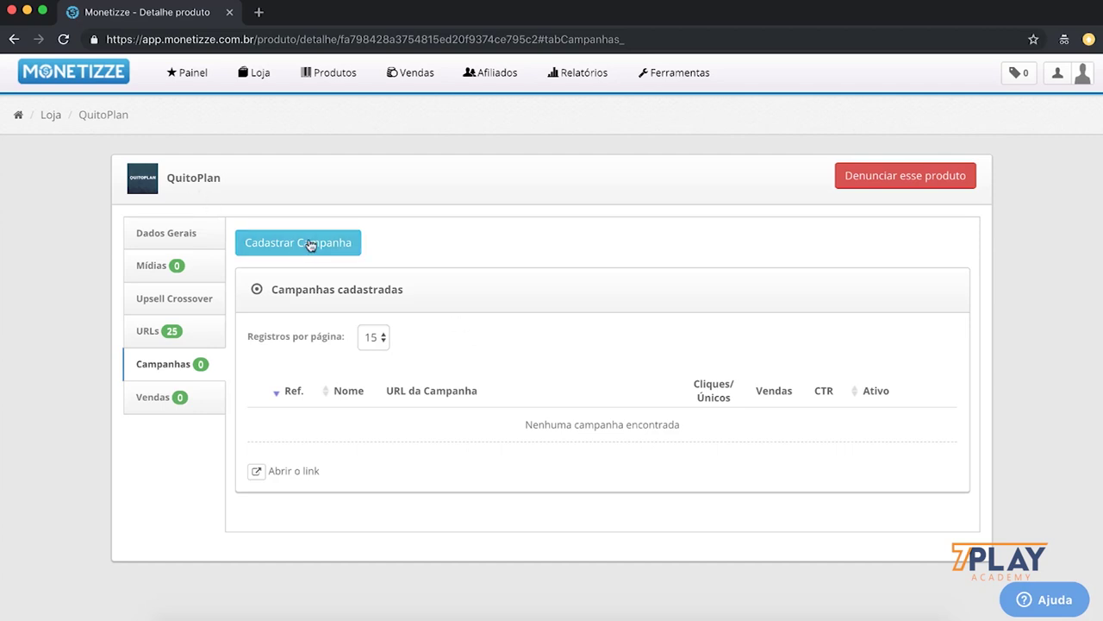
Start registering a new QuitoPlan campaign and name it "Checkout KIT 1".
{"action": "left_click", "coordinate": [321, 248]}
{"action": "left_click", "coordinate": [508, 287]}
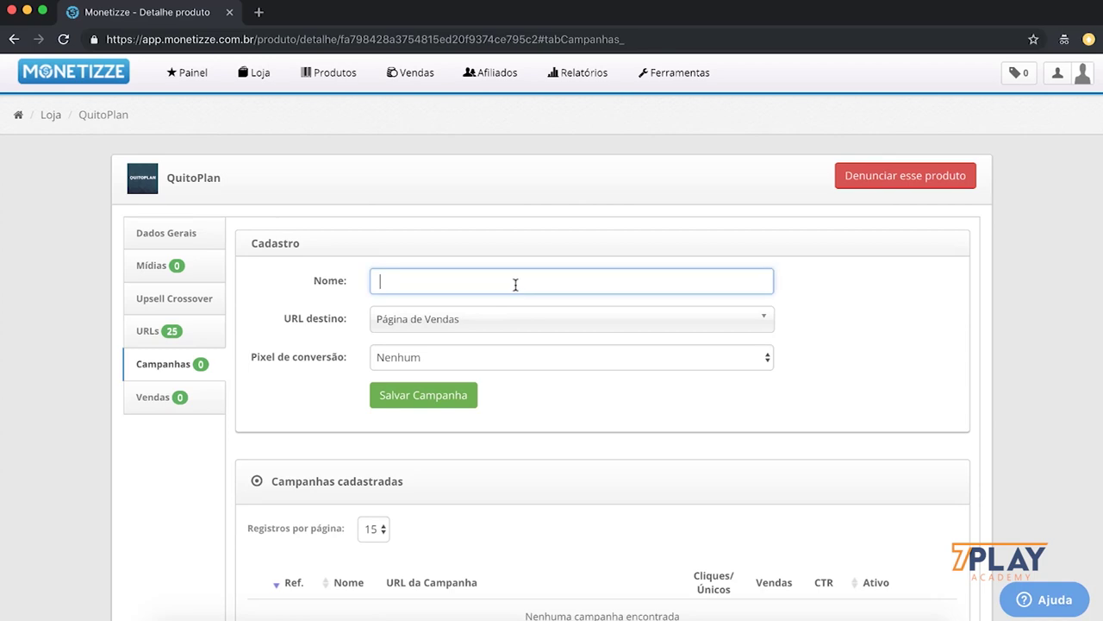
{"action": "type", "text": "Checkout "}
{"action": "type", "text": "Kl"}
{"action": "key", "text": "BackSpace"}
{"action": "key", "text": "BackSpace"}
{"action": "type", "text": "Kl"}
{"action": "type", "text": "T 1"}
Set the campaign's destination URL to "Checkout - KIT 1 (NOVO)" and its conversion pixel to "Facebook (NOVO)".
{"action": "left_click", "coordinate": [438, 321]}
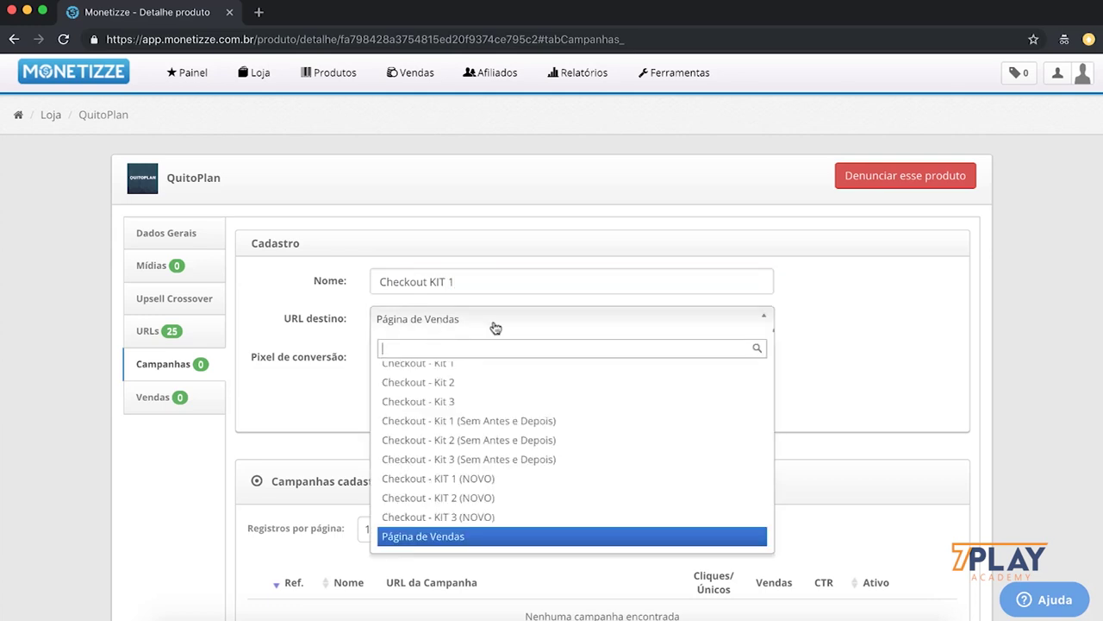
{"action": "scroll", "coordinate": [521, 349], "scroll_direction": "down", "scroll_amount": 1}
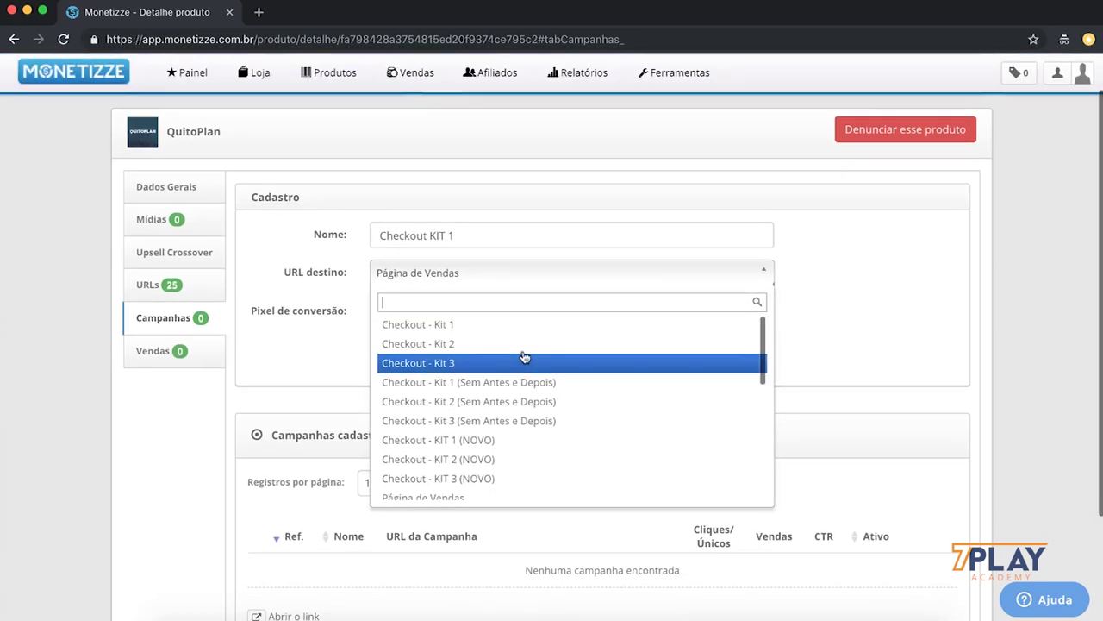
{"action": "left_click", "coordinate": [496, 447]}
{"action": "left_click", "coordinate": [465, 316]}
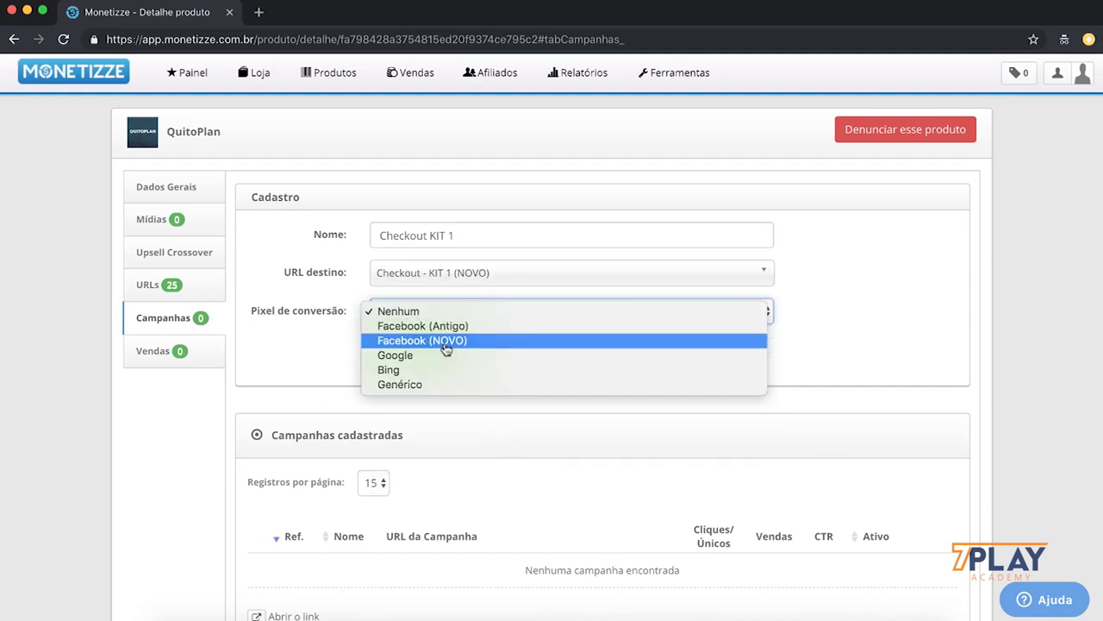
{"action": "left_click", "coordinate": [446, 341]}
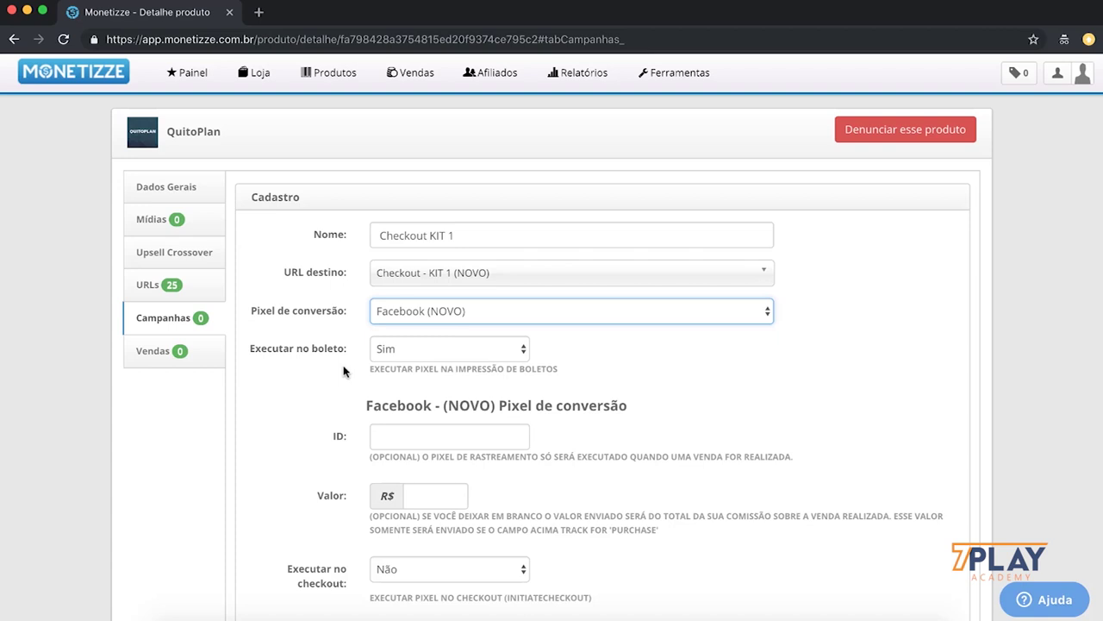
Set the pixel to execute at checkout (Sim), enter pixel ID 123456, and save the campaign.
{"action": "scroll", "coordinate": [345, 371], "scroll_direction": "down", "scroll_amount": 2}
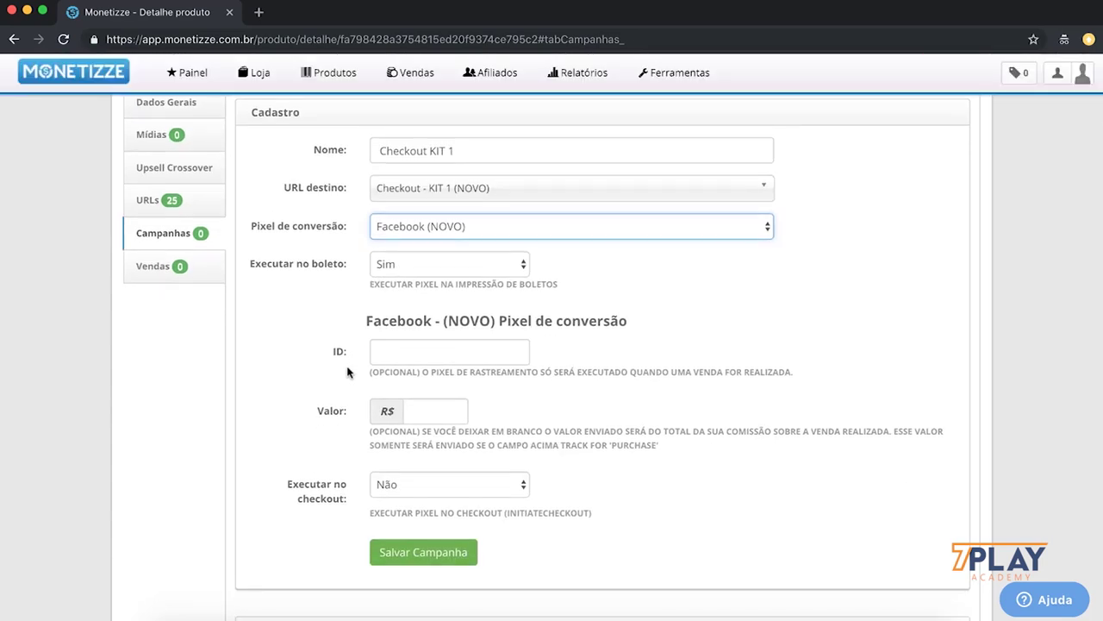
{"action": "left_click", "coordinate": [459, 352]}
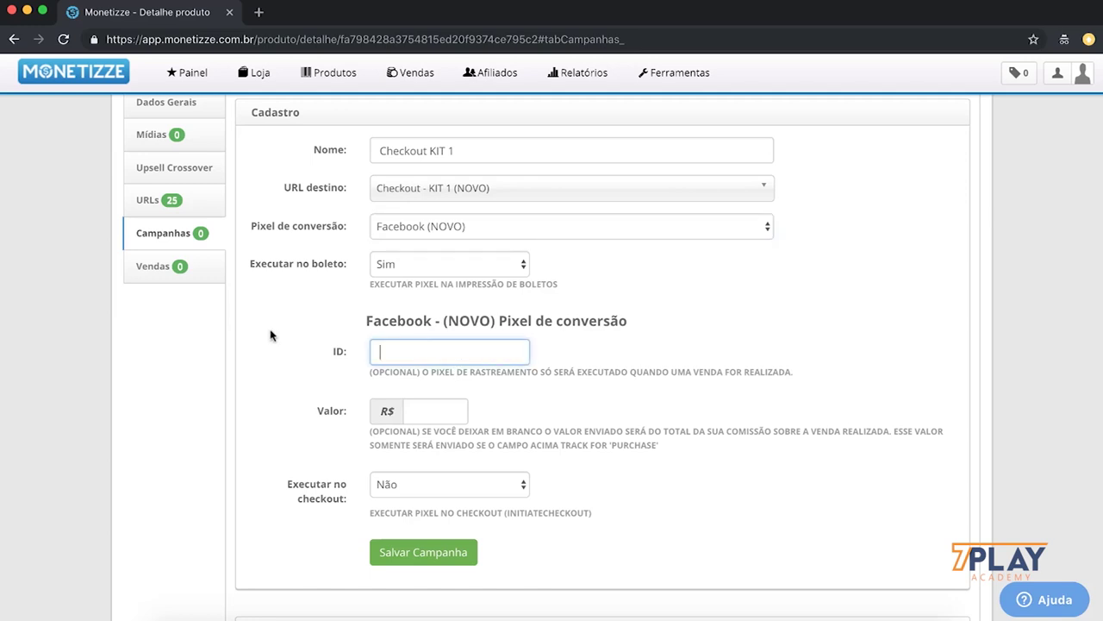
{"action": "left_click", "coordinate": [431, 485]}
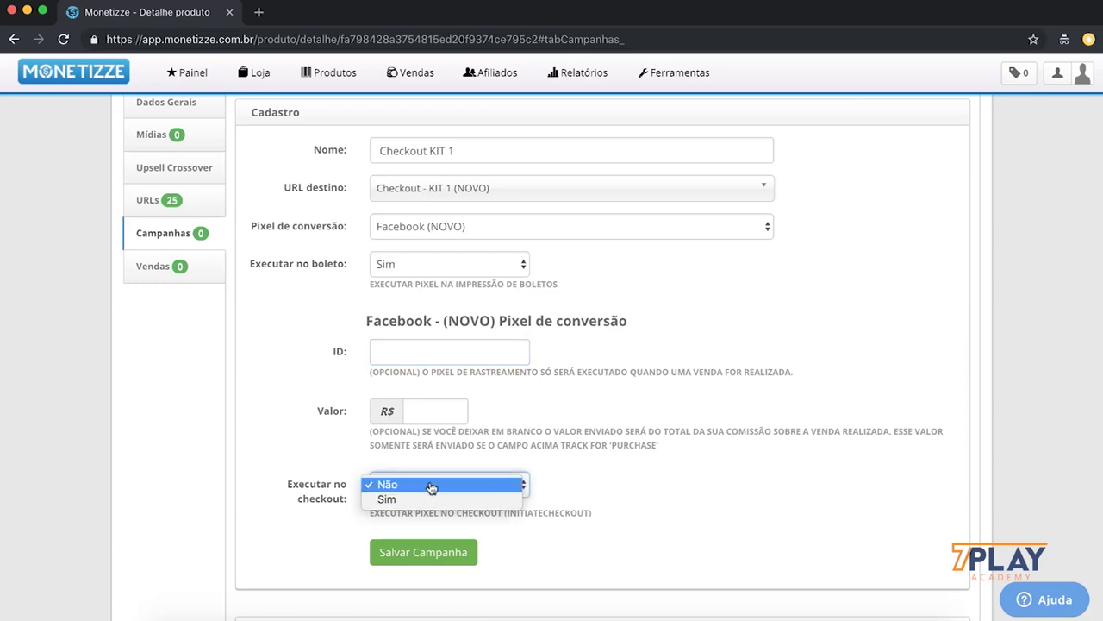
{"action": "key", "text": "Down"}
{"action": "key", "text": "Return"}
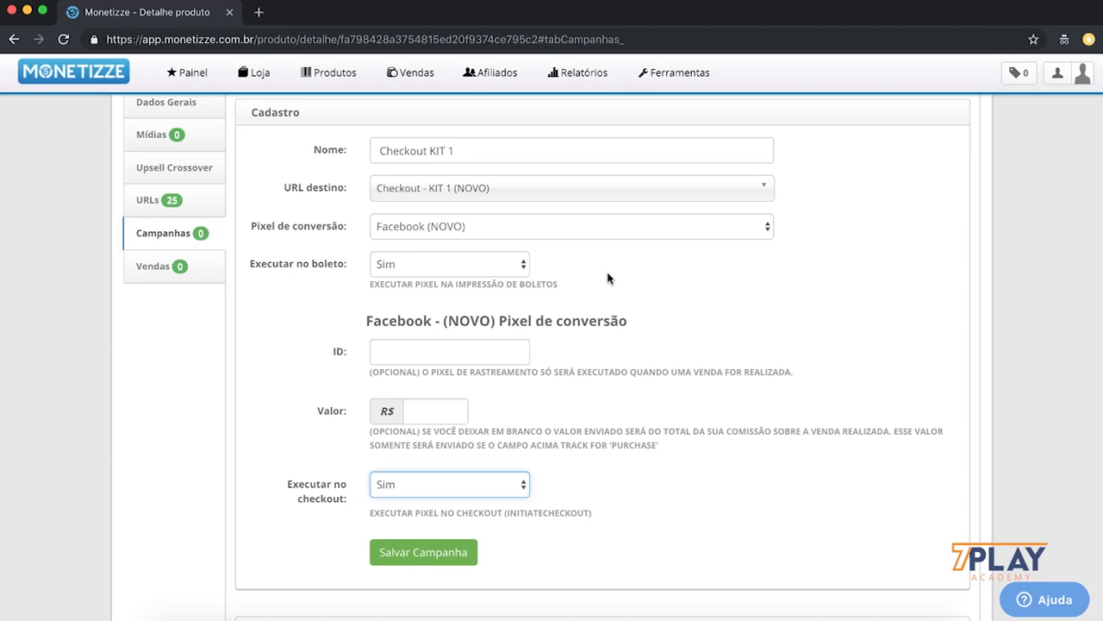
{"action": "left_click", "coordinate": [437, 354]}
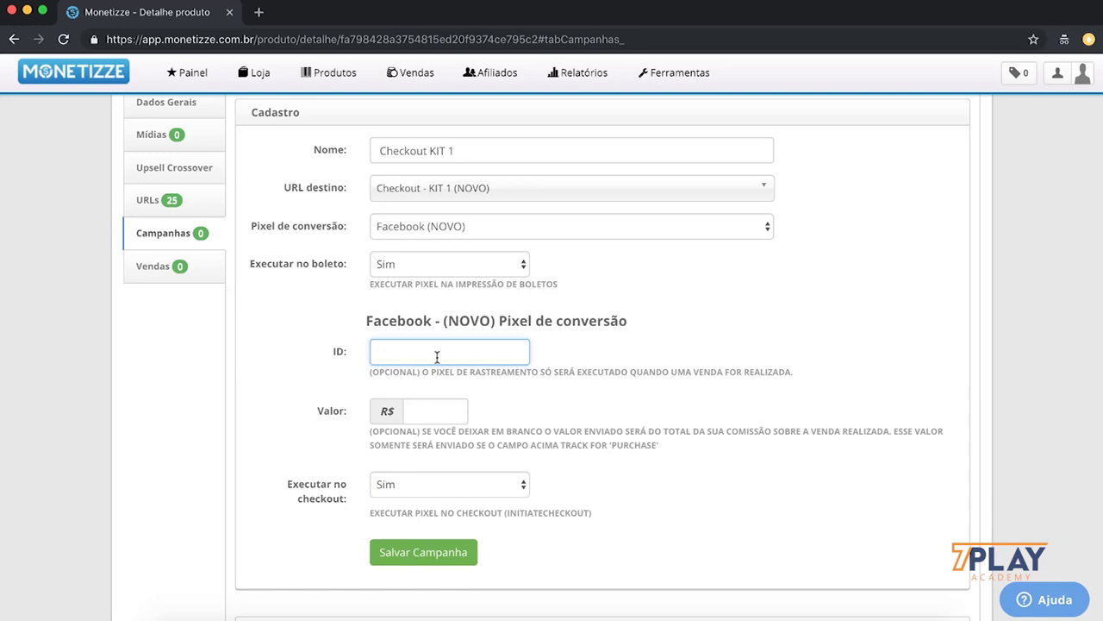
{"action": "left_click", "coordinate": [398, 556]}
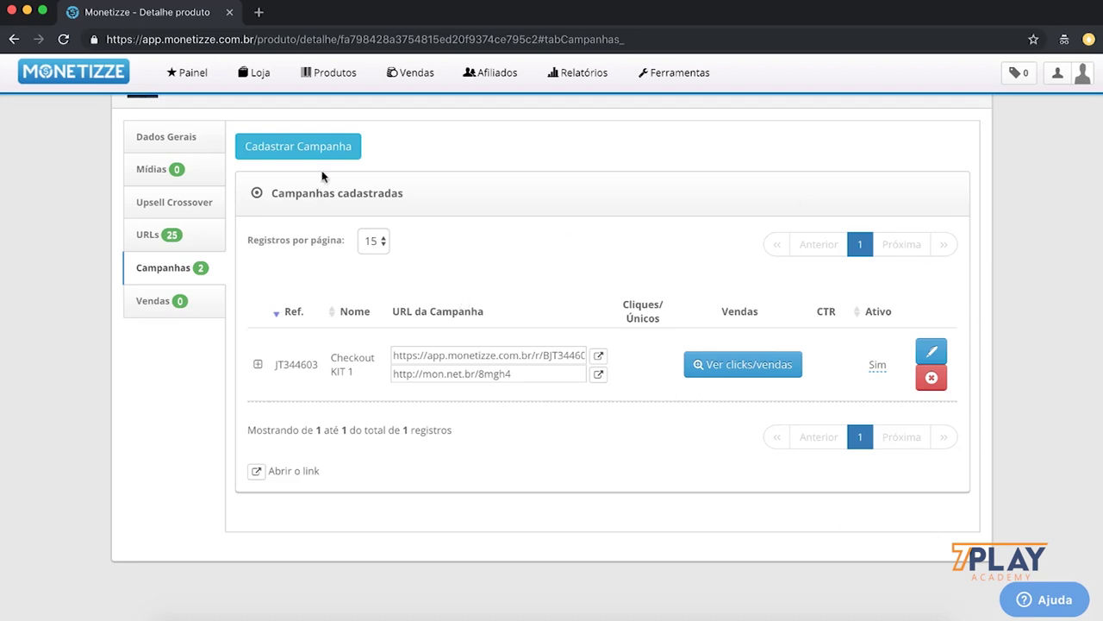
Register a second campaign named "CHECKOUT KIT 2" with destination "Checkout - KIT 2 (NOVO)" and no conversion pixel.
{"action": "left_click", "coordinate": [298, 146]}
{"action": "type", "text": "CHECKOUT KIT 2"}
{"action": "left_click", "coordinate": [443, 222]}
{"action": "left_click", "coordinate": [443, 406]}
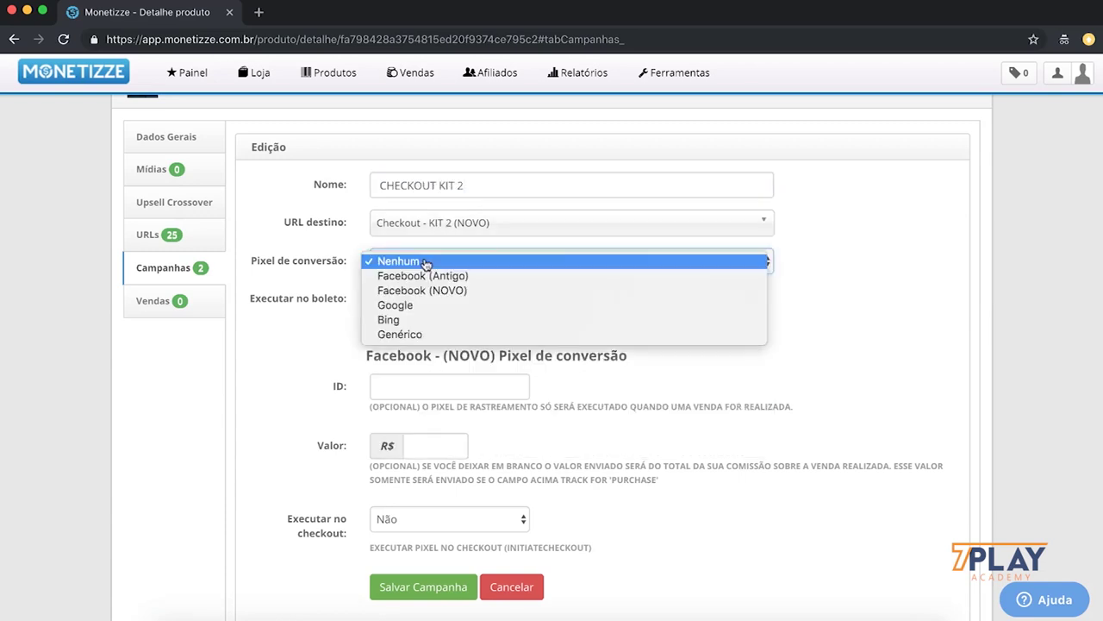
{"action": "scroll", "coordinate": [425, 345], "scroll_direction": "down", "scroll_amount": 3}
{"action": "left_click", "coordinate": [427, 459]}
Register a third campaign named "CHECKOUT KIT 3" with destination "Checkout - KIT 3 (NOVO)" and no conversion pixel.
{"action": "left_click", "coordinate": [295, 140]}
{"action": "type", "text": "CHECKOUT KIT "}
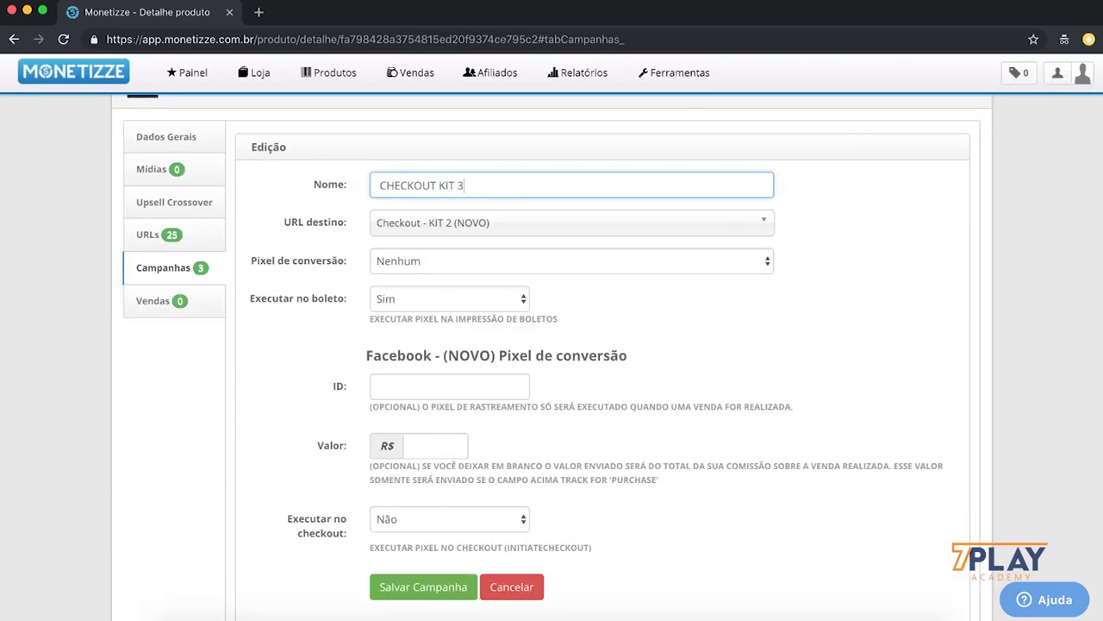
{"action": "type", "text": "3"}
{"action": "left_click", "coordinate": [517, 223]}
{"action": "left_click", "coordinate": [475, 419]}
{"action": "scroll", "coordinate": [426, 178], "scroll_direction": "down", "scroll_amount": 2}
{"action": "left_click", "coordinate": [426, 473]}
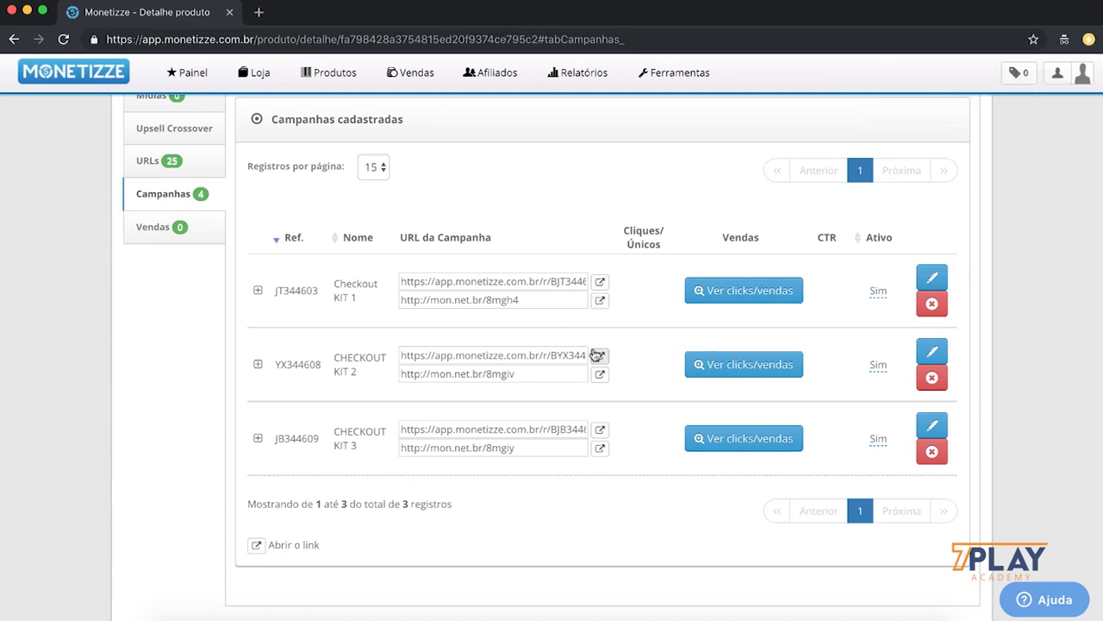
Open the campaign links of Checkout KIT 1 and CHECKOUT KIT 2 and compare the prices and kits on their checkout pages.
{"action": "left_click", "coordinate": [601, 282]}
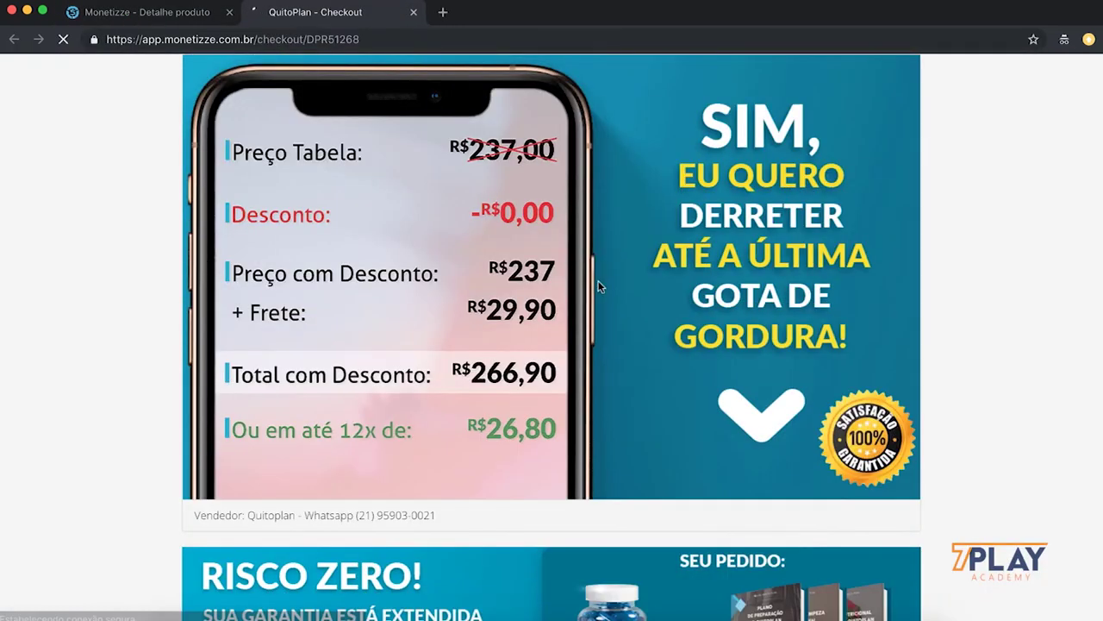
{"action": "left_click", "coordinate": [198, 12]}
{"action": "left_click", "coordinate": [355, 291]}
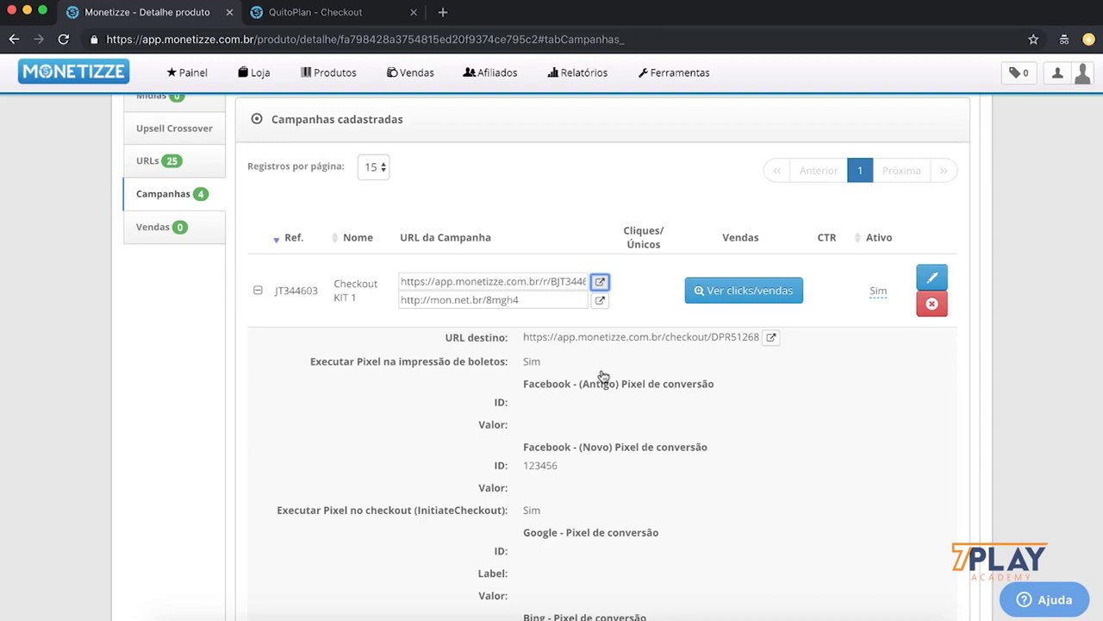
{"action": "scroll", "coordinate": [620, 353], "scroll_direction": "down", "scroll_amount": 5}
{"action": "left_click", "coordinate": [601, 283]}
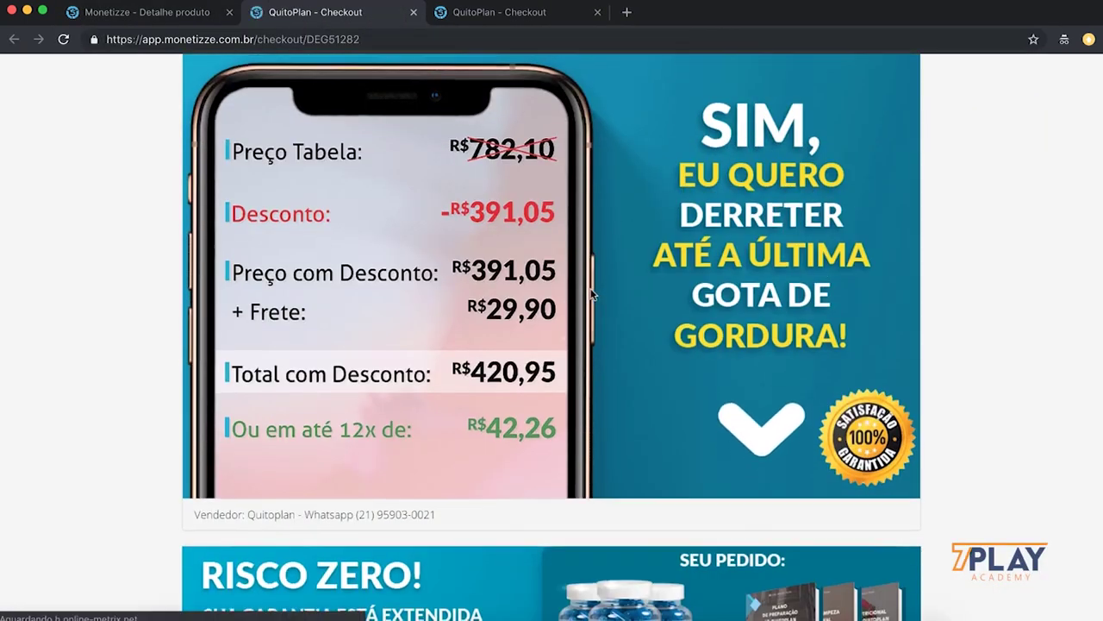
{"action": "scroll", "coordinate": [601, 290], "scroll_direction": "down", "scroll_amount": 3}
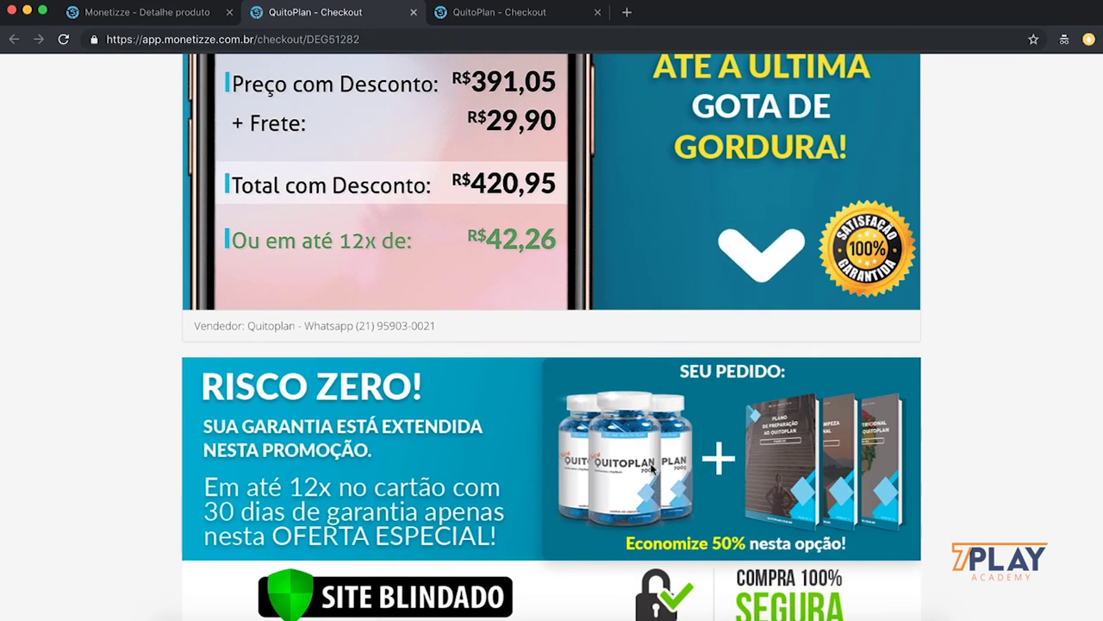
{"action": "left_click", "coordinate": [497, 16]}
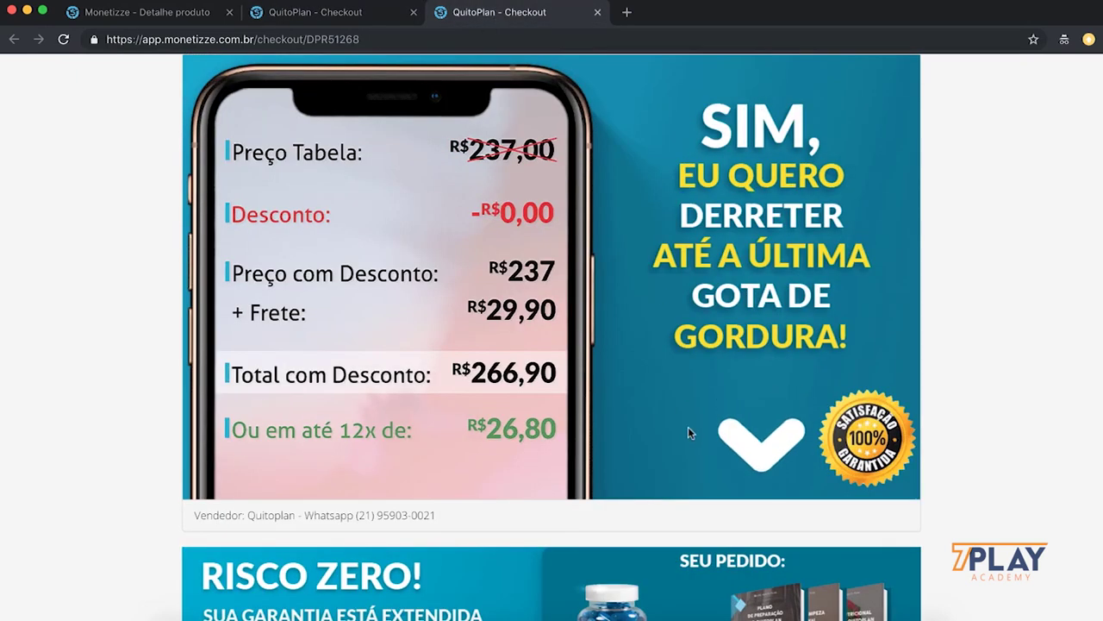
{"action": "scroll", "coordinate": [655, 431], "scroll_direction": "down", "scroll_amount": 2}
{"action": "left_click", "coordinate": [332, 12]}
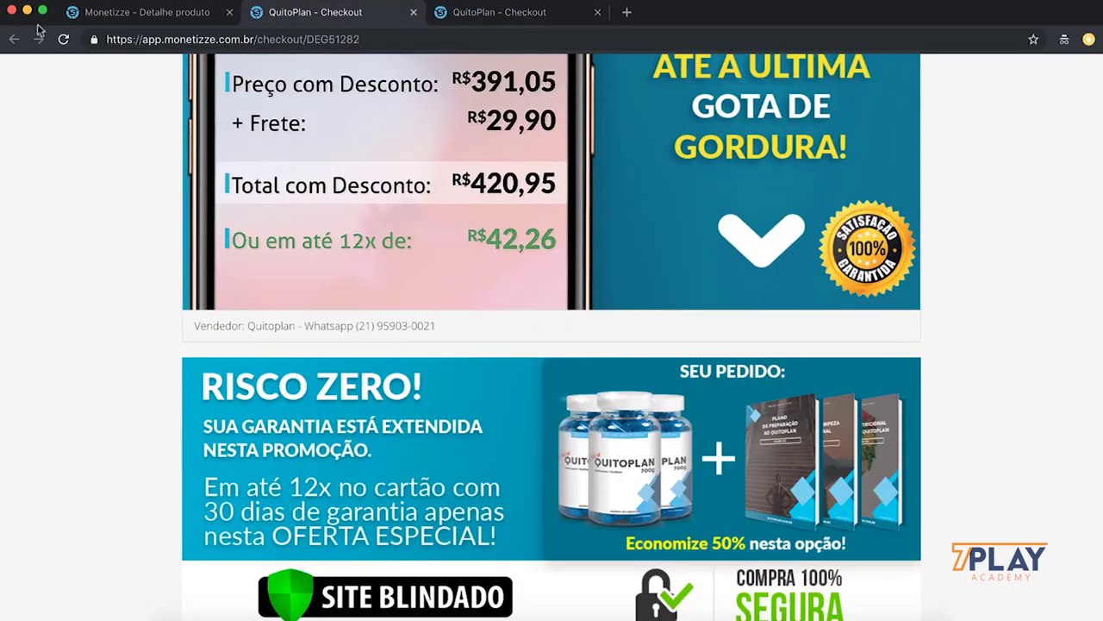
Open the CHECKOUT KIT 3 campaign link, examine its checkout page, and close all the checkout pages.
{"action": "left_click", "coordinate": [140, 14]}
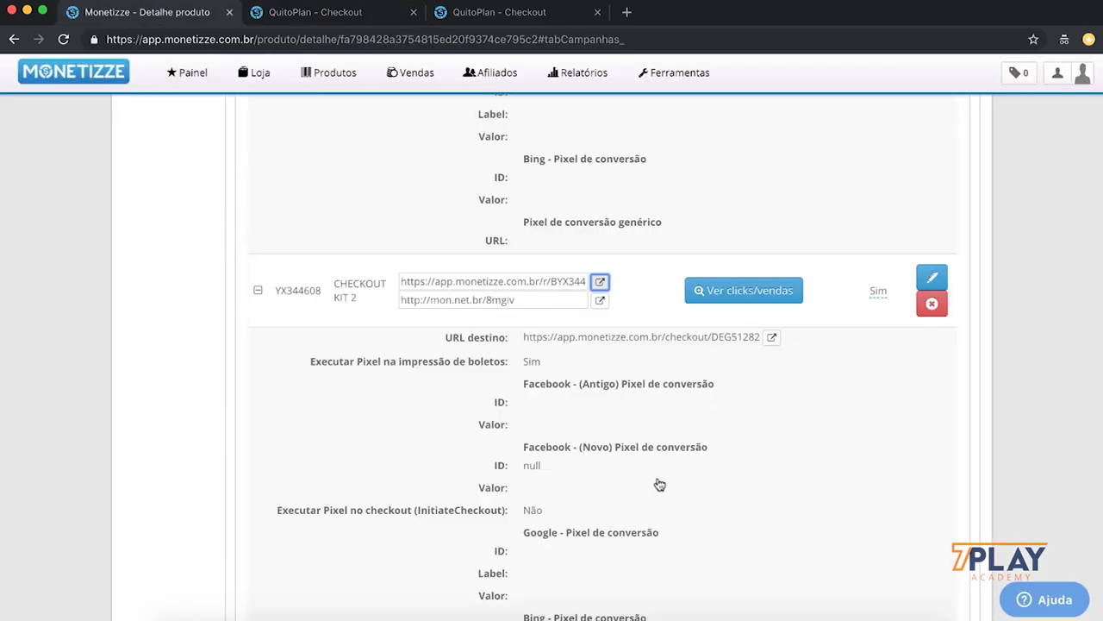
{"action": "scroll", "coordinate": [658, 483], "scroll_direction": "down", "scroll_amount": 5}
{"action": "left_click", "coordinate": [601, 358]}
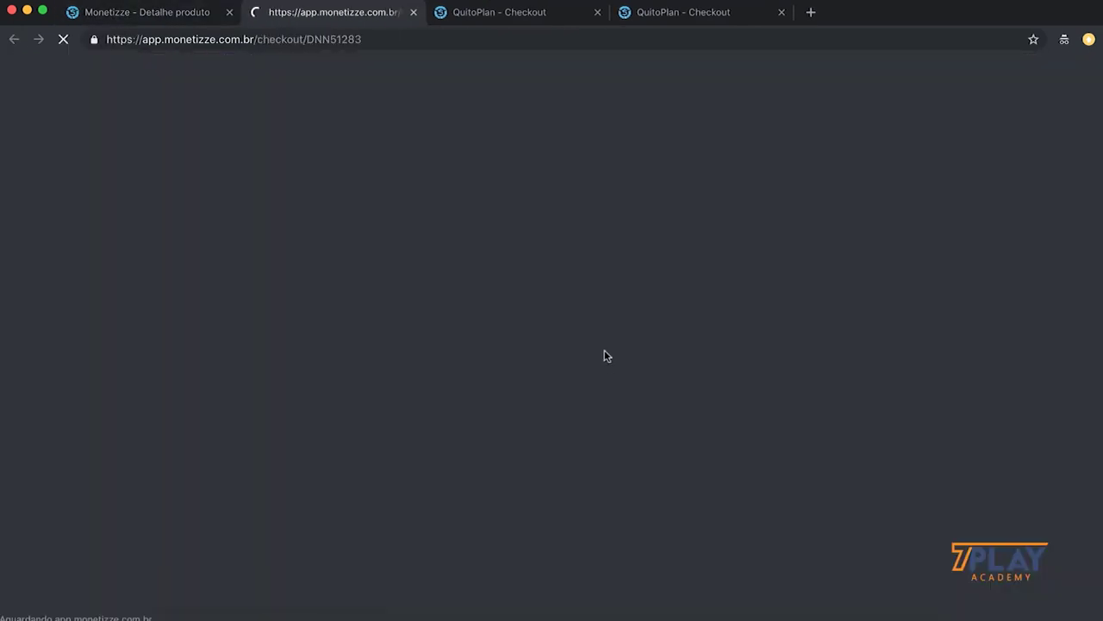
{"action": "scroll", "coordinate": [604, 353], "scroll_direction": "down", "scroll_amount": 3}
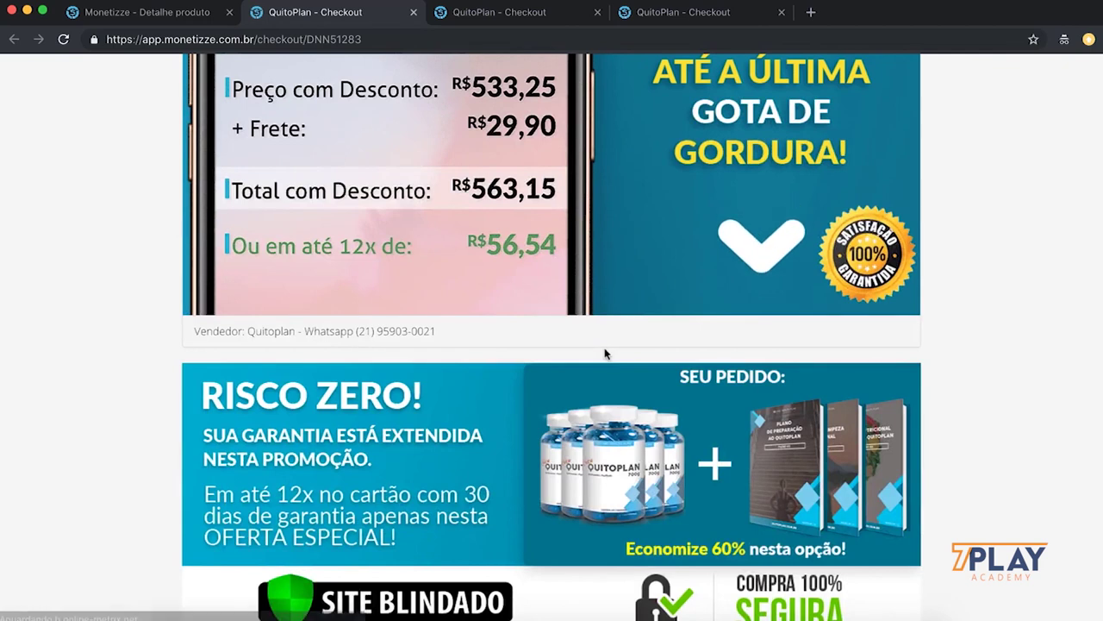
{"action": "scroll", "coordinate": [606, 353], "scroll_direction": "up", "scroll_amount": 3}
{"action": "left_click", "coordinate": [414, 12]}
{"action": "left_click", "coordinate": [357, 12]}
{"action": "left_click", "coordinate": [357, 12]}
{"action": "left_click", "coordinate": [357, 12]}
{"action": "scroll", "coordinate": [591, 333], "scroll_direction": "up", "scroll_amount": 10}
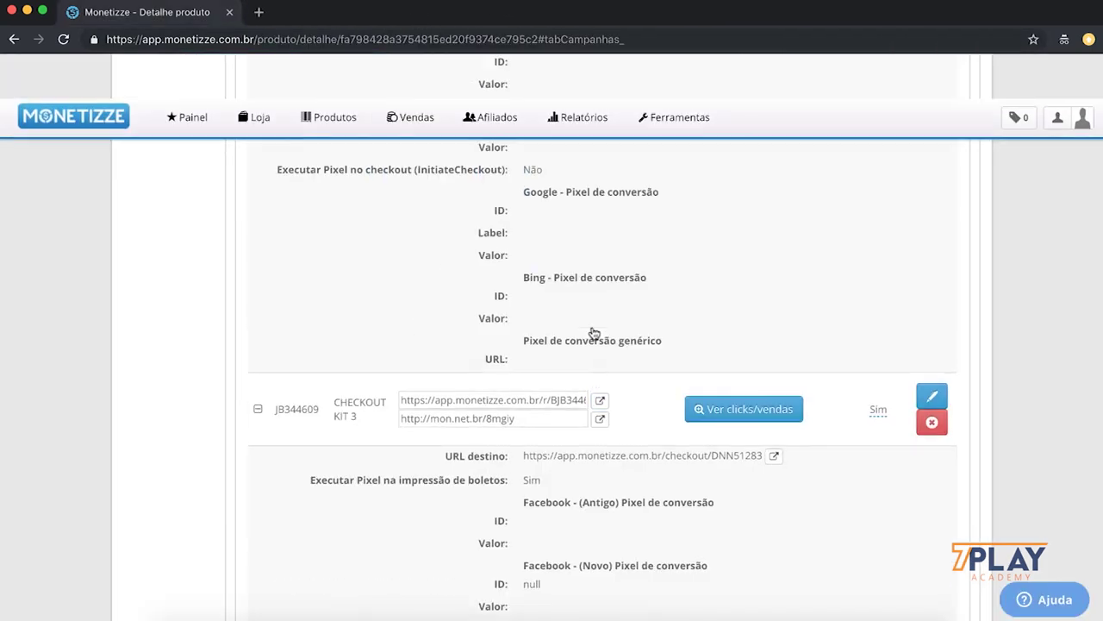
{"action": "scroll", "coordinate": [582, 282], "scroll_direction": "up", "scroll_amount": 3}
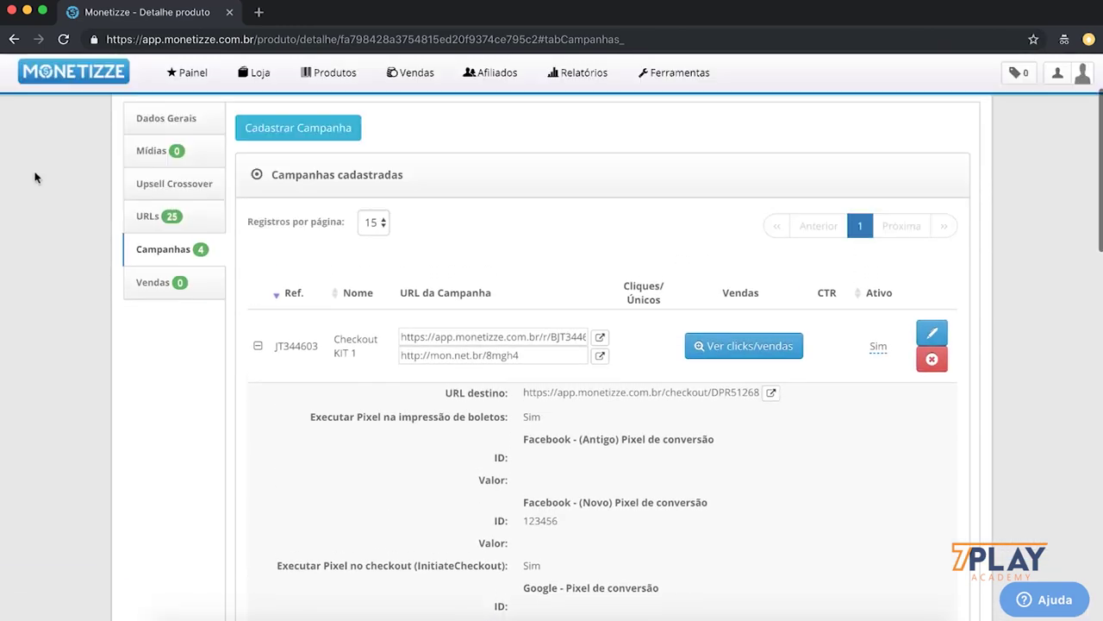
{"action": "scroll", "coordinate": [216, 229], "scroll_direction": "up", "scroll_amount": 2}
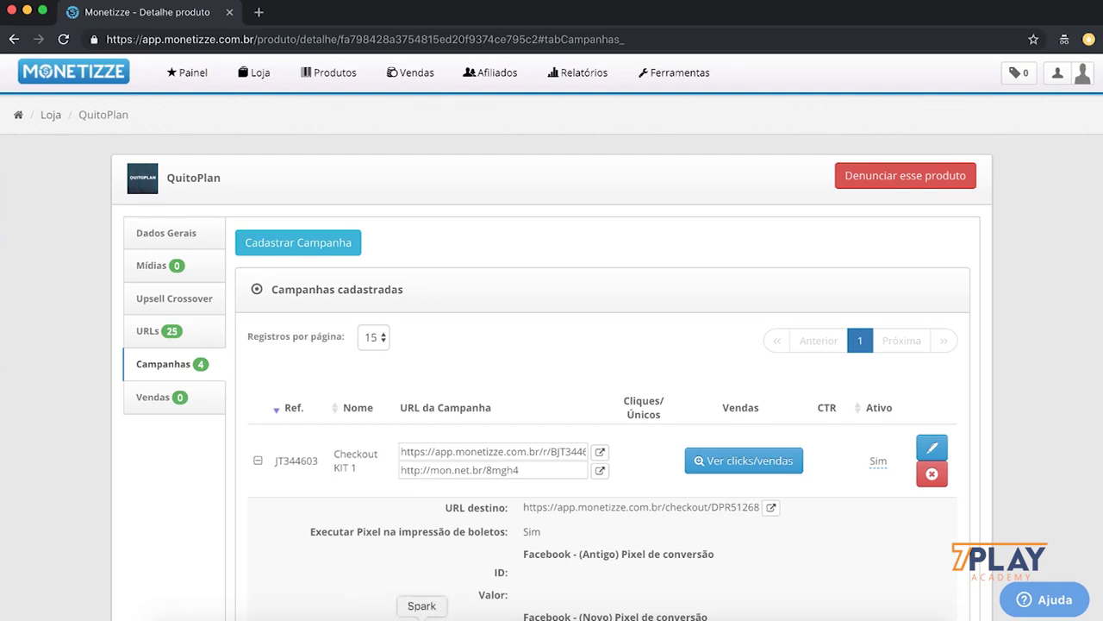
Switch to the WordPress admin window and open OptimizePress's Create New Page screen.
{"action": "right_click", "coordinate": [457, 613]}
{"action": "left_click", "coordinate": [560, 428]}
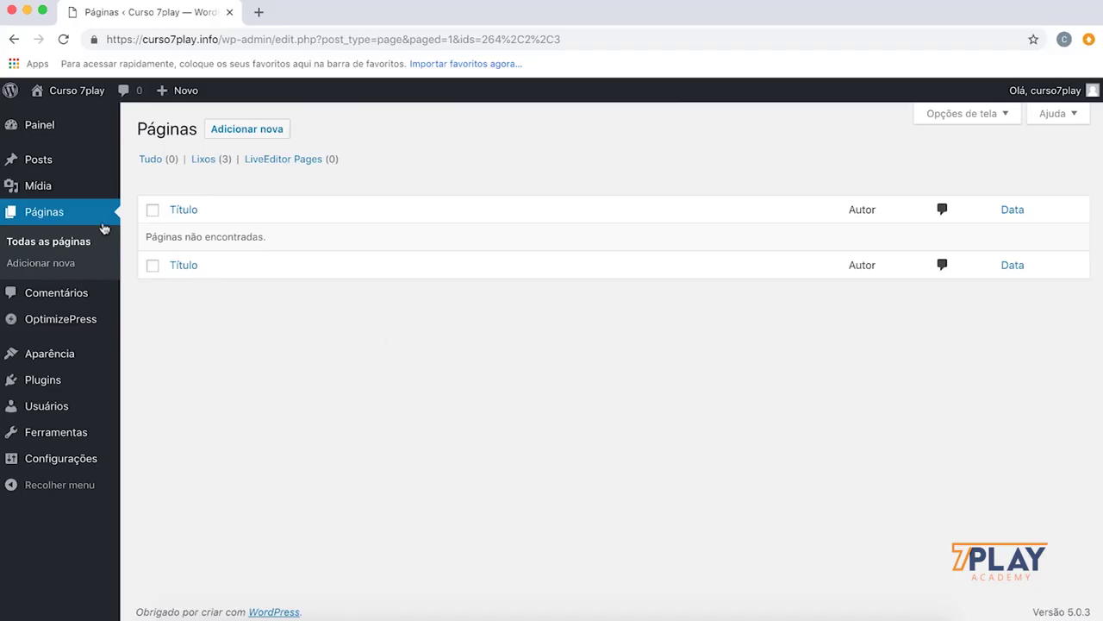
{"action": "mouse_move", "coordinate": [79, 323]}
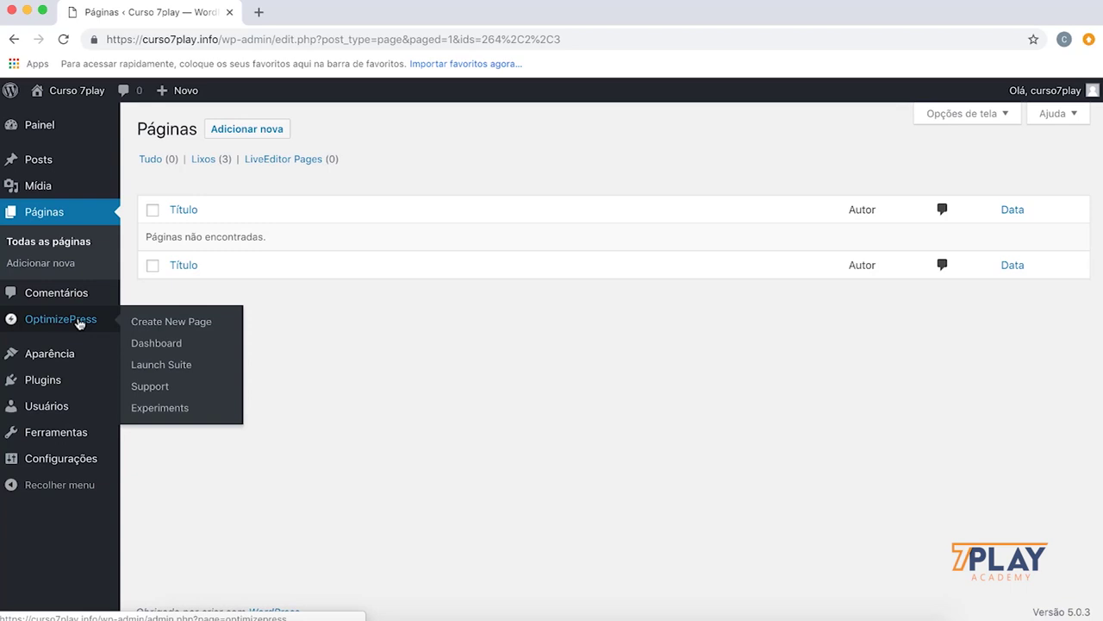
{"action": "left_click", "coordinate": [172, 322]}
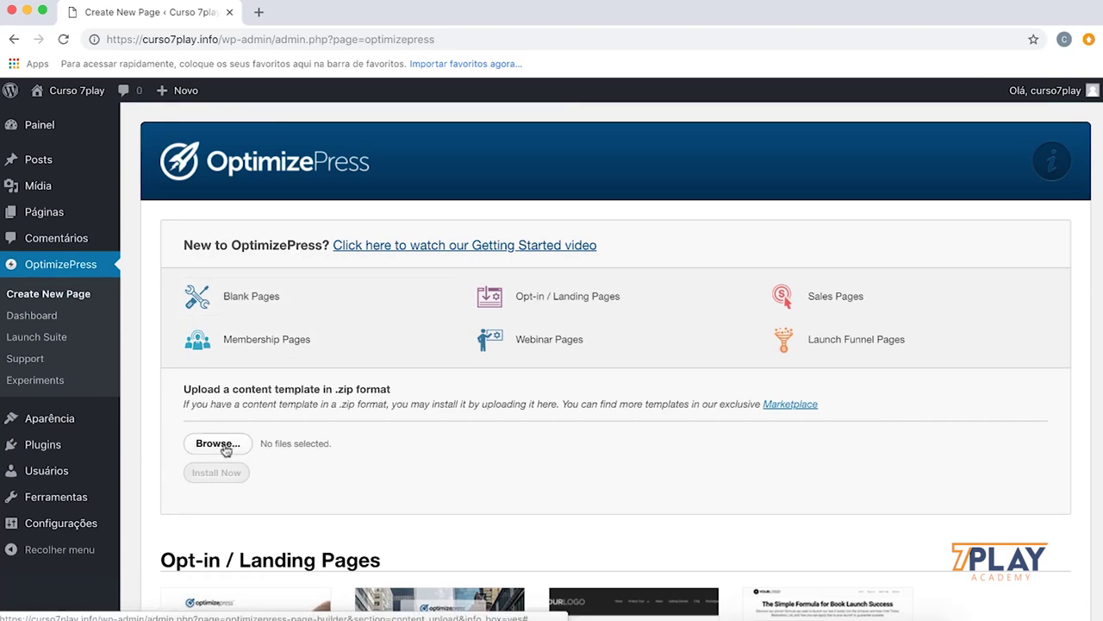
Upload advertorial.zip and pv.zip from the Mesa folder together and install them as content templates.
{"action": "left_click", "coordinate": [223, 447]}
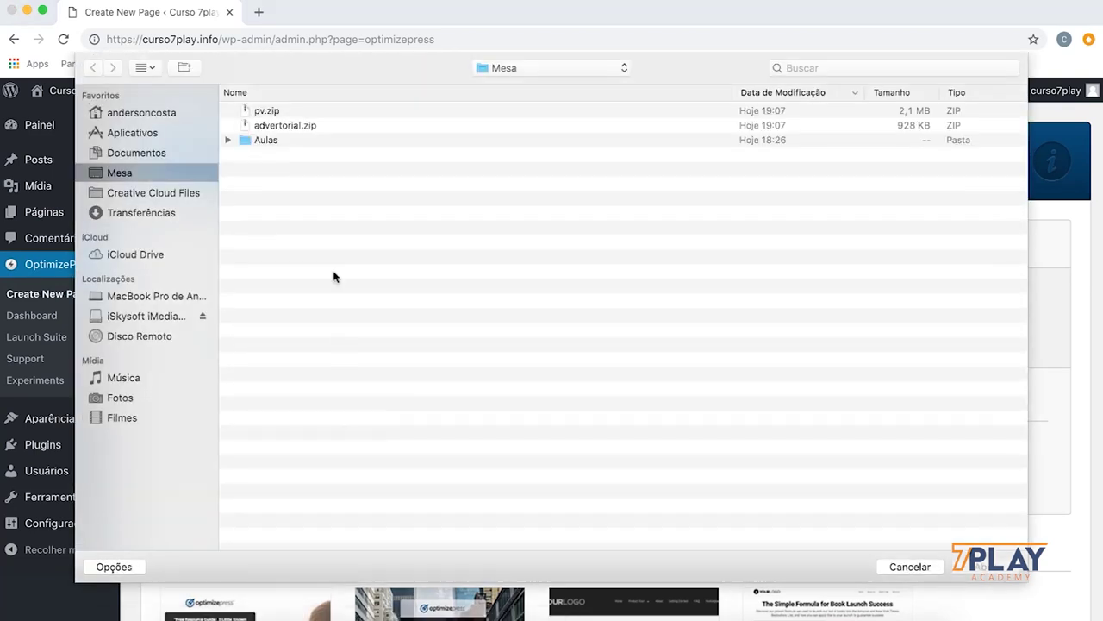
{"action": "left_click", "coordinate": [287, 128]}
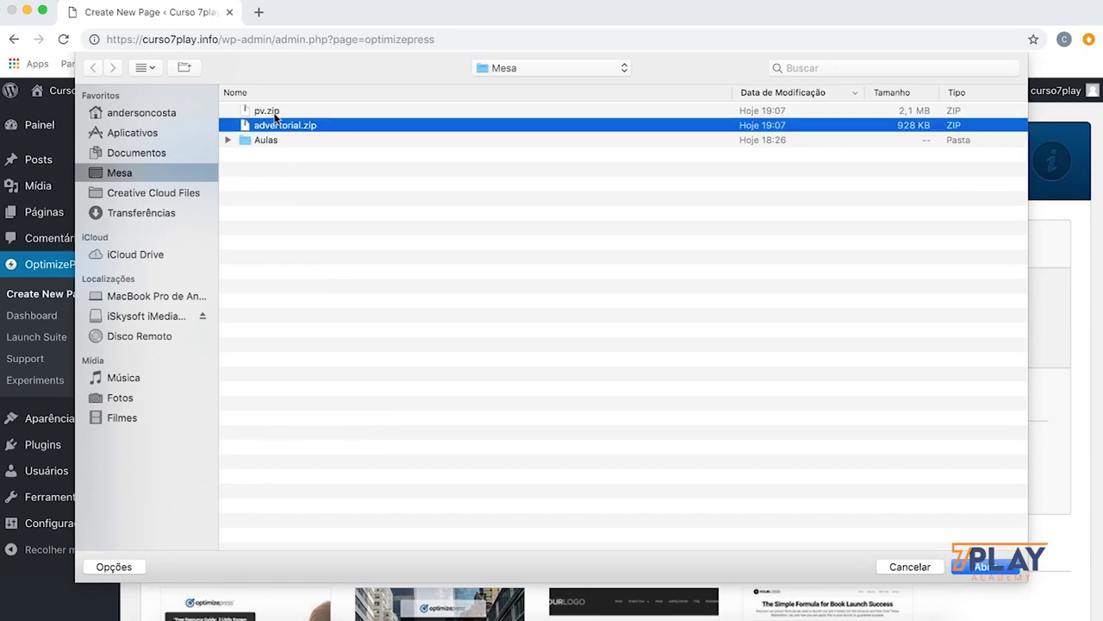
{"action": "left_click", "coordinate": [274, 113], "text": "shift"}
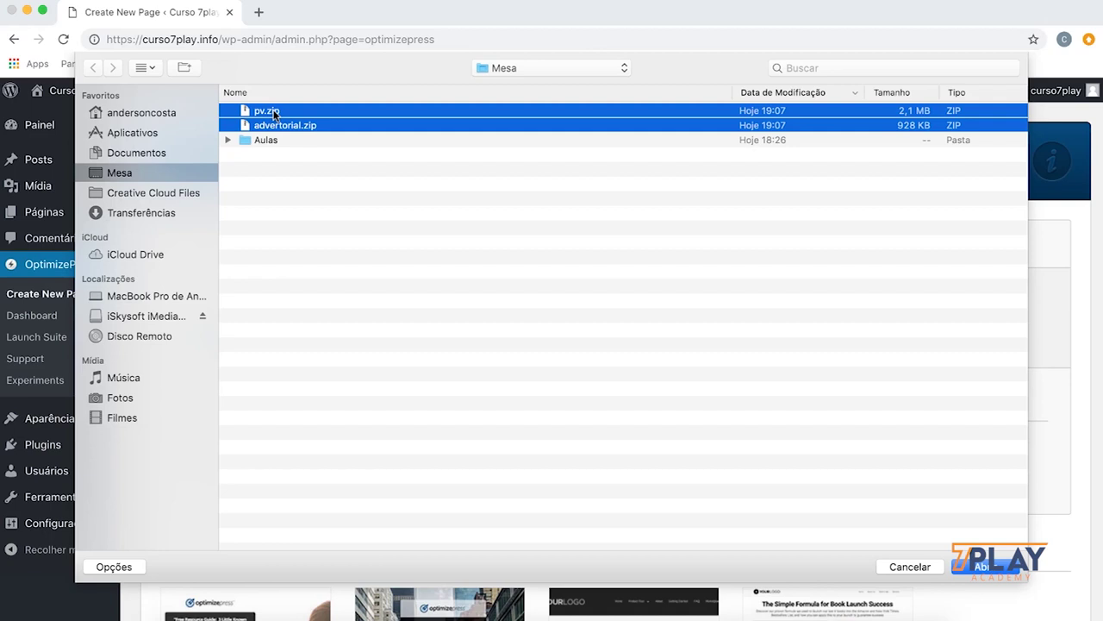
{"action": "left_click", "coordinate": [984, 569]}
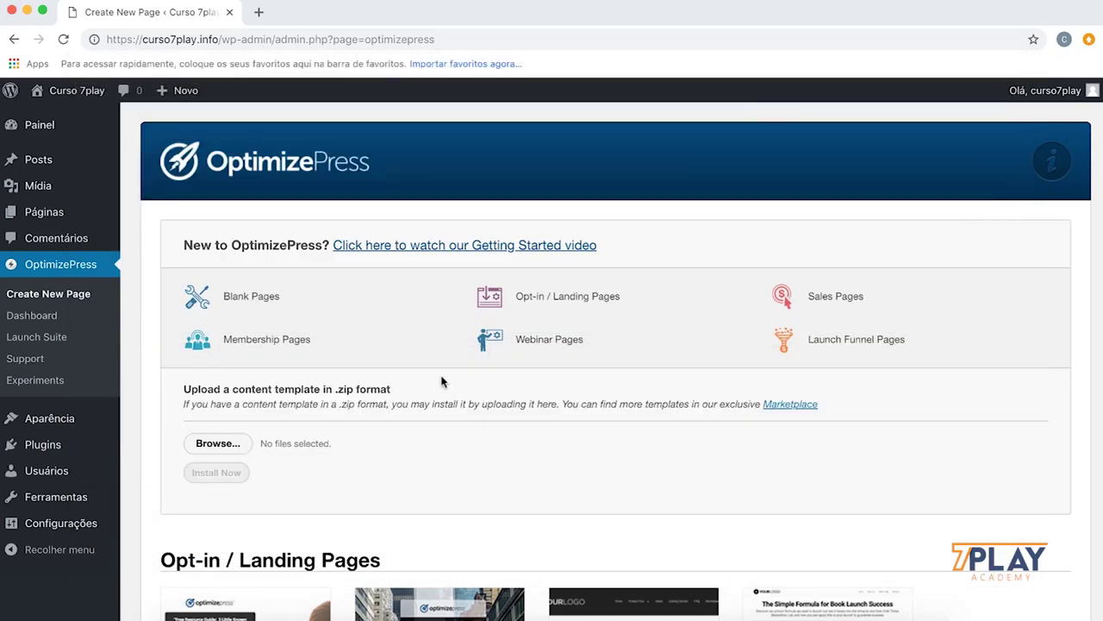
{"action": "left_click", "coordinate": [209, 475]}
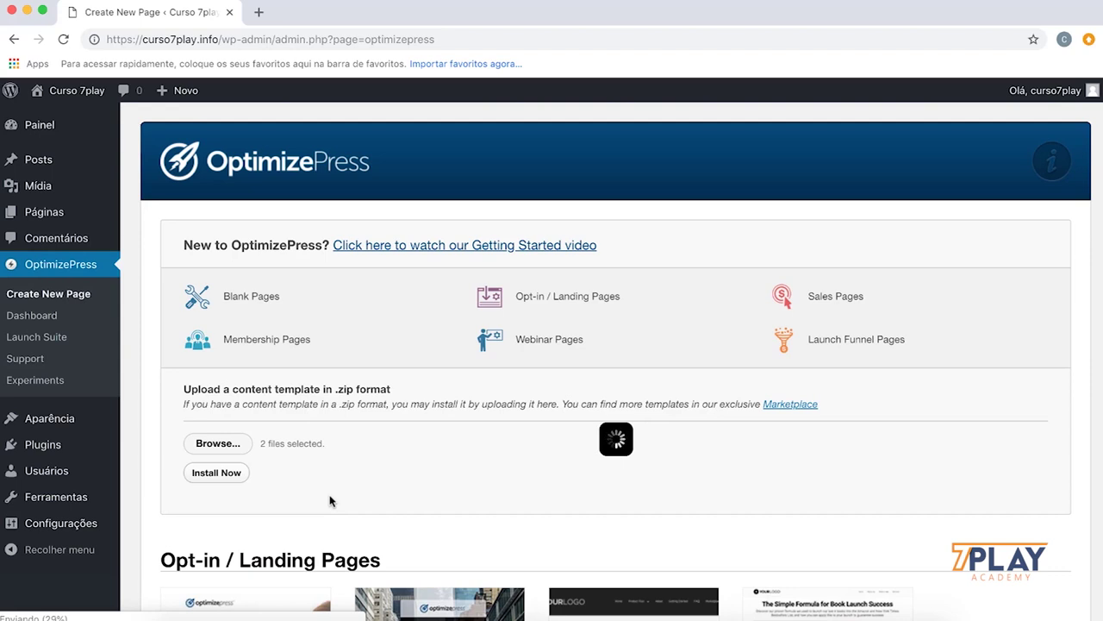
Start a new page from the REVISTA CORPO E FORMA template in the QuitoPlan section.
{"action": "scroll", "coordinate": [359, 479], "scroll_direction": "down", "scroll_amount": 3}
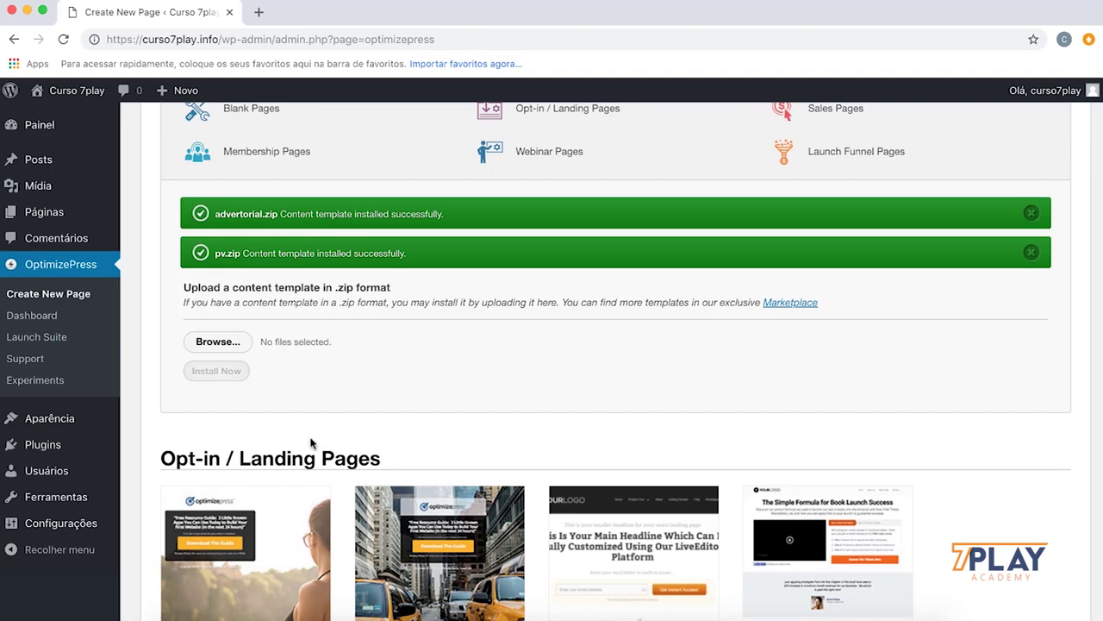
{"action": "scroll", "coordinate": [311, 442], "scroll_direction": "down", "scroll_amount": 15}
{"action": "scroll", "coordinate": [311, 442], "scroll_direction": "down", "scroll_amount": 20}
{"action": "scroll", "coordinate": [312, 442], "scroll_direction": "down", "scroll_amount": 20}
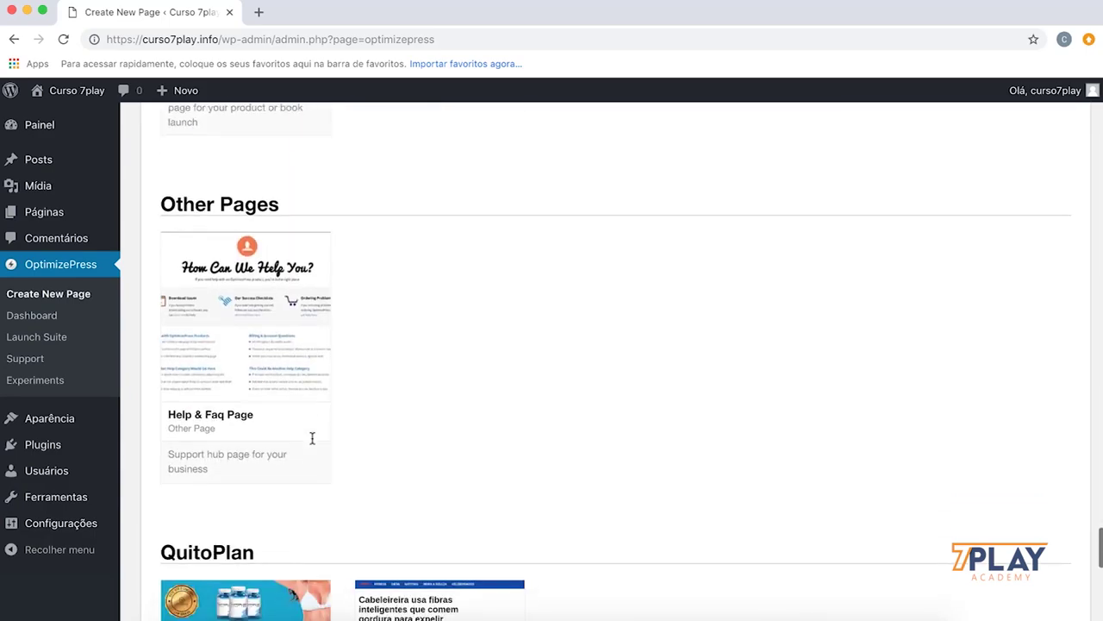
{"action": "scroll", "coordinate": [312, 439], "scroll_direction": "down", "scroll_amount": 5}
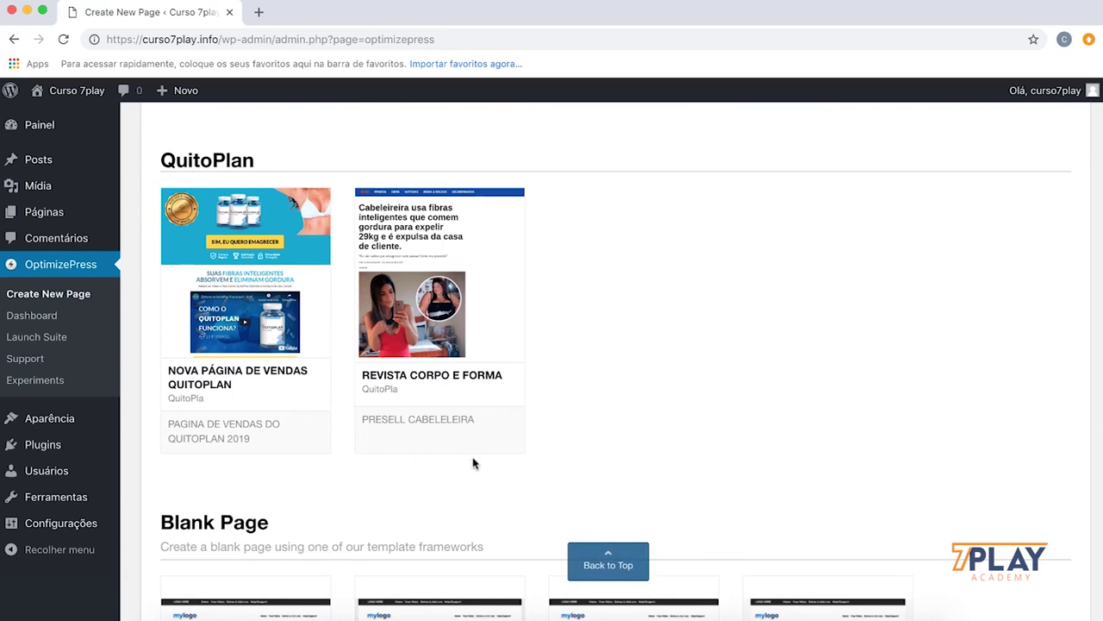
{"action": "mouse_move", "coordinate": [460, 349]}
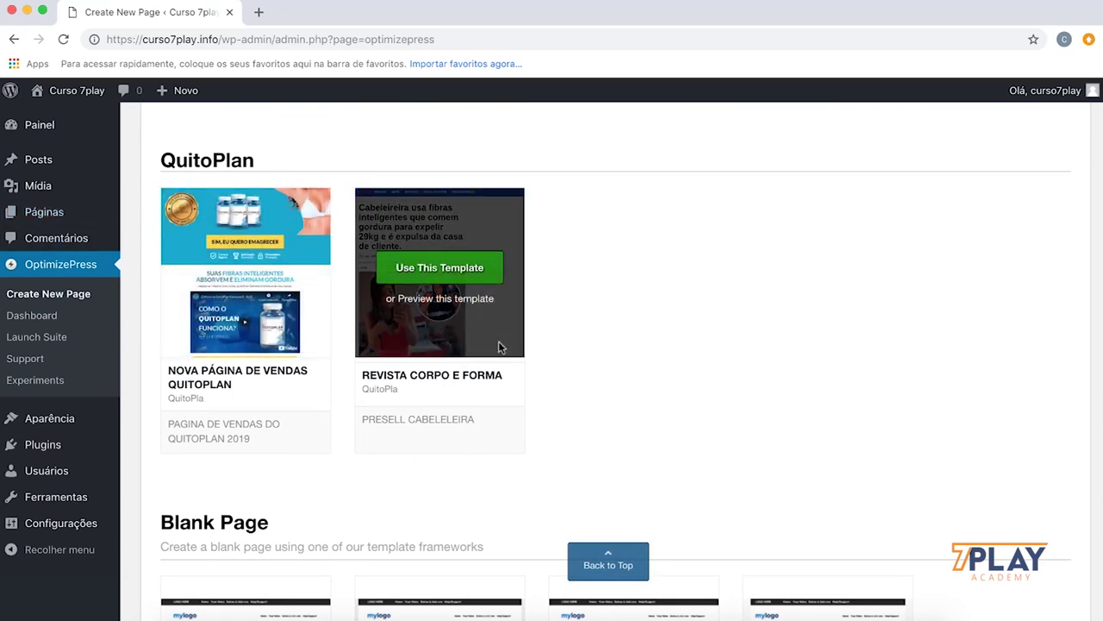
{"action": "left_click", "coordinate": [450, 272]}
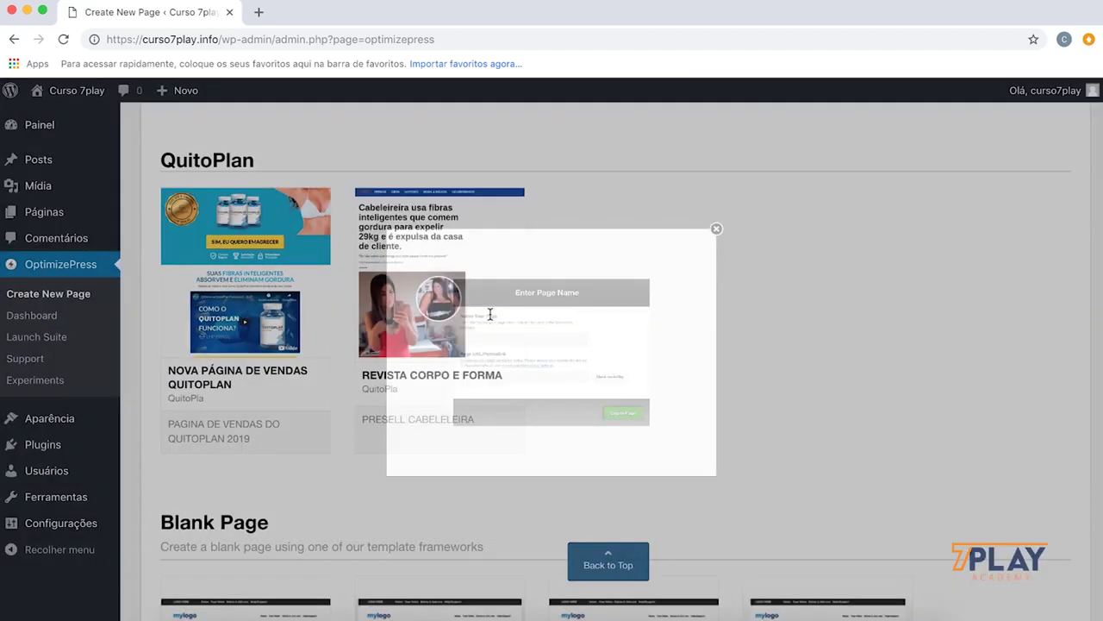
Name the page "ADV" with permalink "adv", check the permalink's availability, and create the page.
{"action": "left_click_drag", "start_coordinate": [310, 251], "coordinate": [363, 252]}
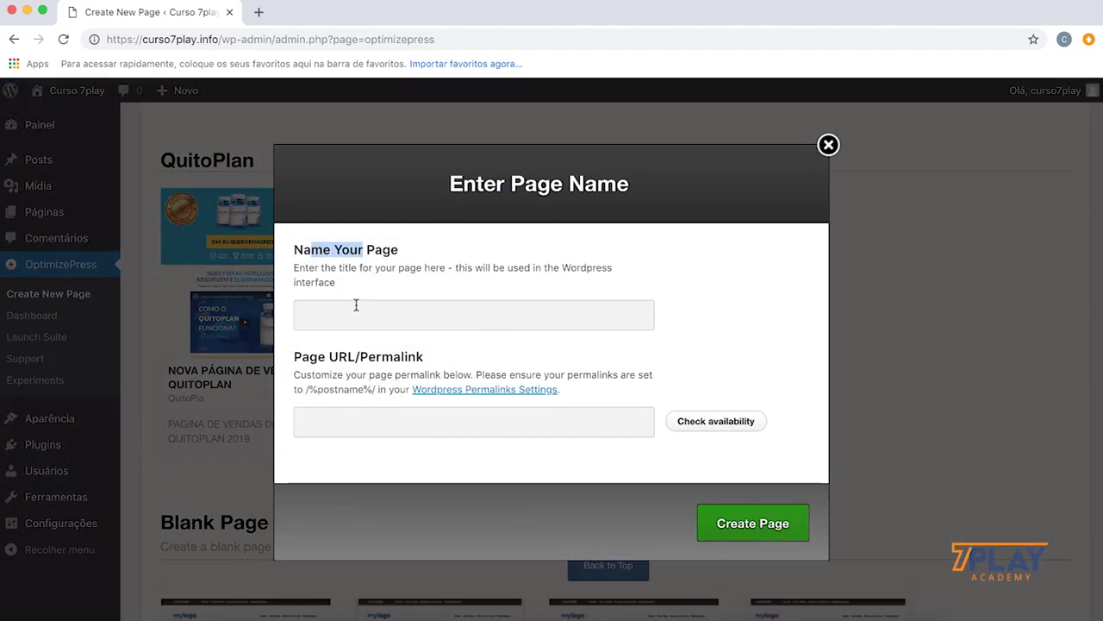
{"action": "left_click", "coordinate": [365, 312]}
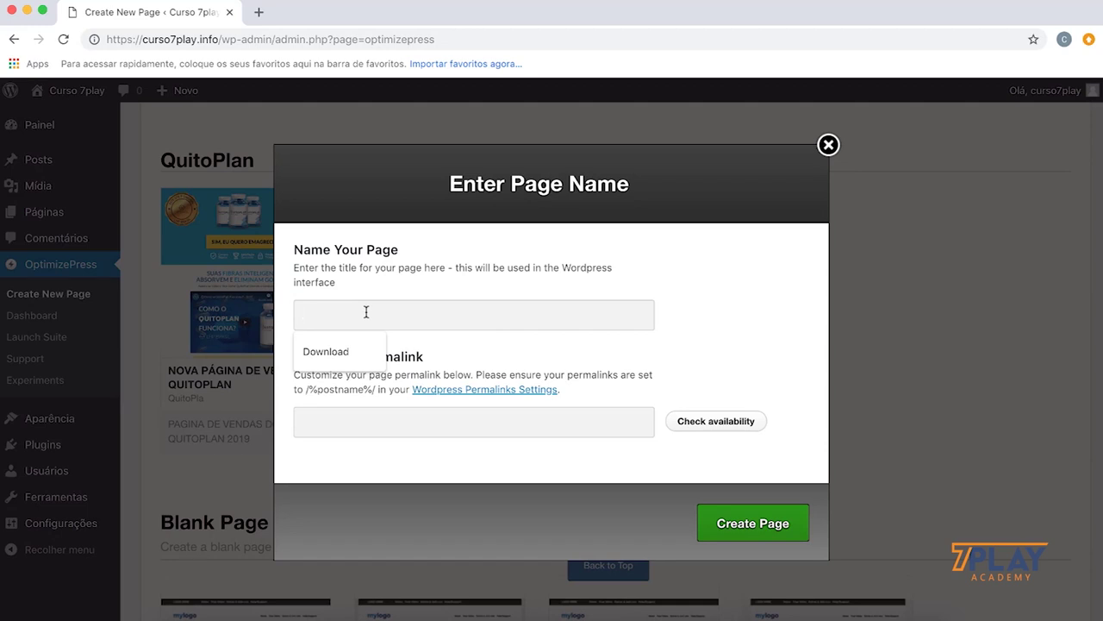
{"action": "type", "text": "ADV"}
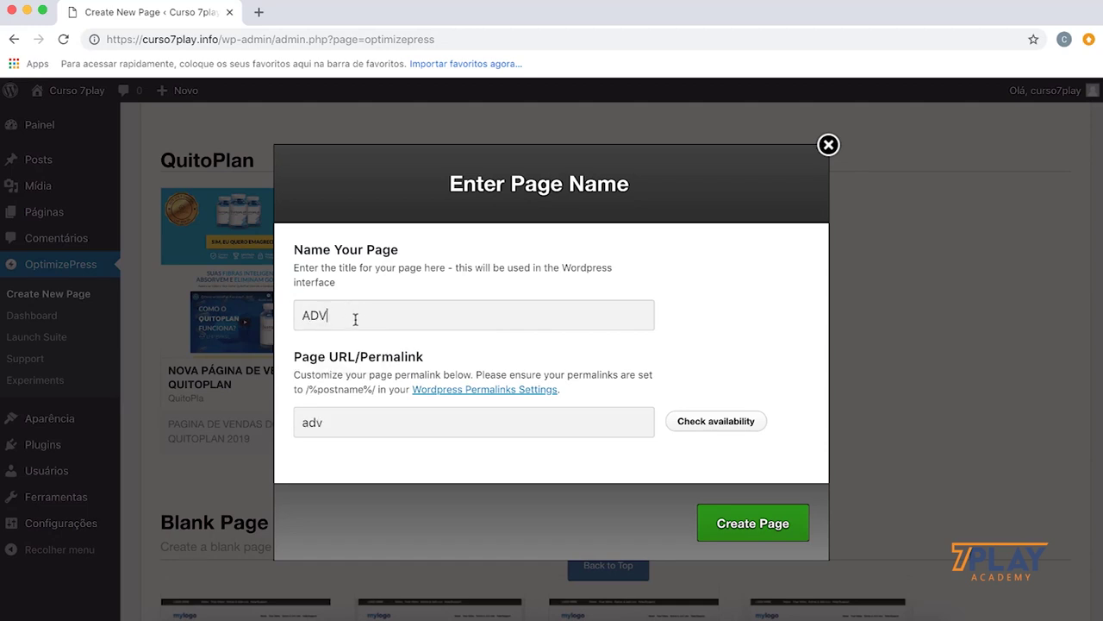
{"action": "left_click_drag", "start_coordinate": [348, 423], "coordinate": [282, 421]}
{"action": "left_click", "coordinate": [387, 462]}
{"action": "left_click", "coordinate": [722, 428]}
{"action": "left_click_drag", "start_coordinate": [343, 425], "coordinate": [281, 429]}
{"action": "left_click", "coordinate": [360, 426]}
{"action": "left_click", "coordinate": [762, 525]}
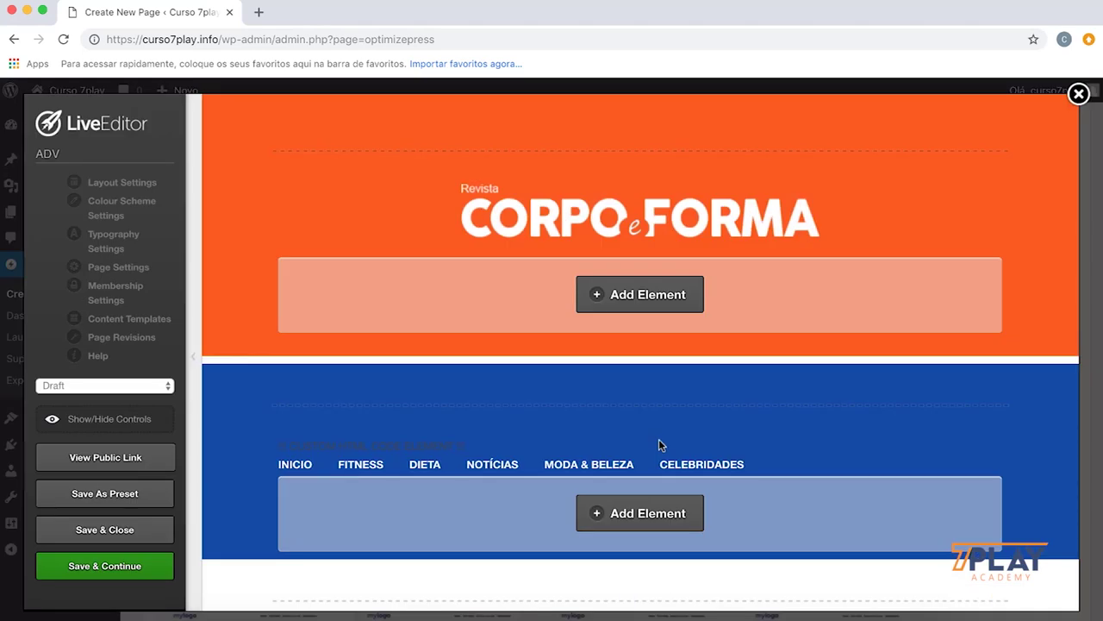
Look through the ADV page's content in LiveEditor, then set its status to Publish and save it.
{"action": "scroll", "coordinate": [658, 441], "scroll_direction": "down", "scroll_amount": 6}
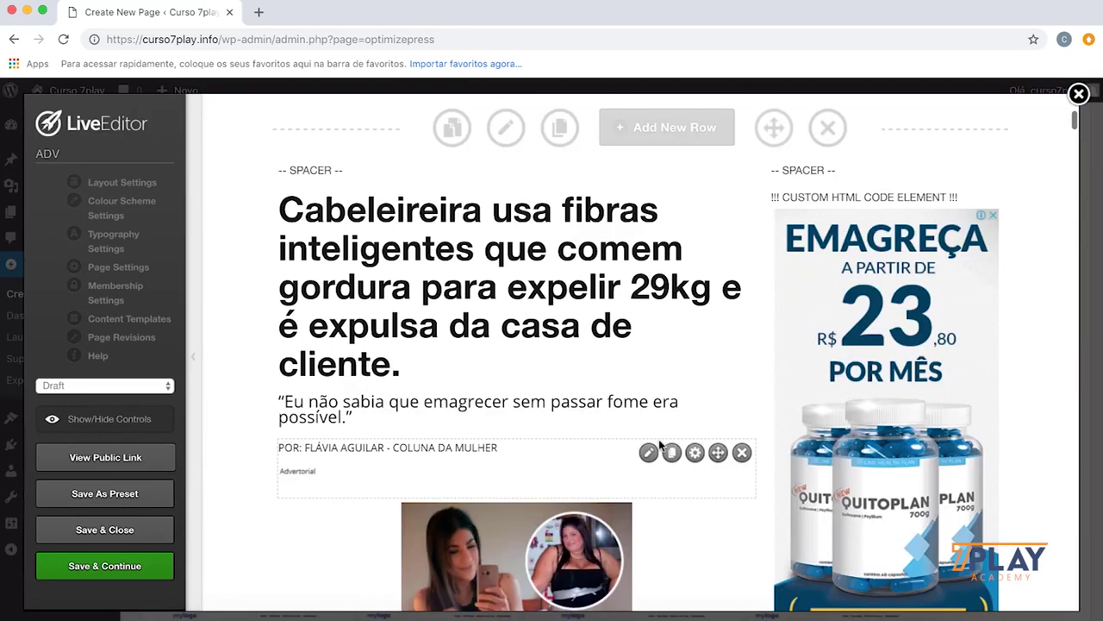
{"action": "scroll", "coordinate": [658, 441], "scroll_direction": "down", "scroll_amount": 15}
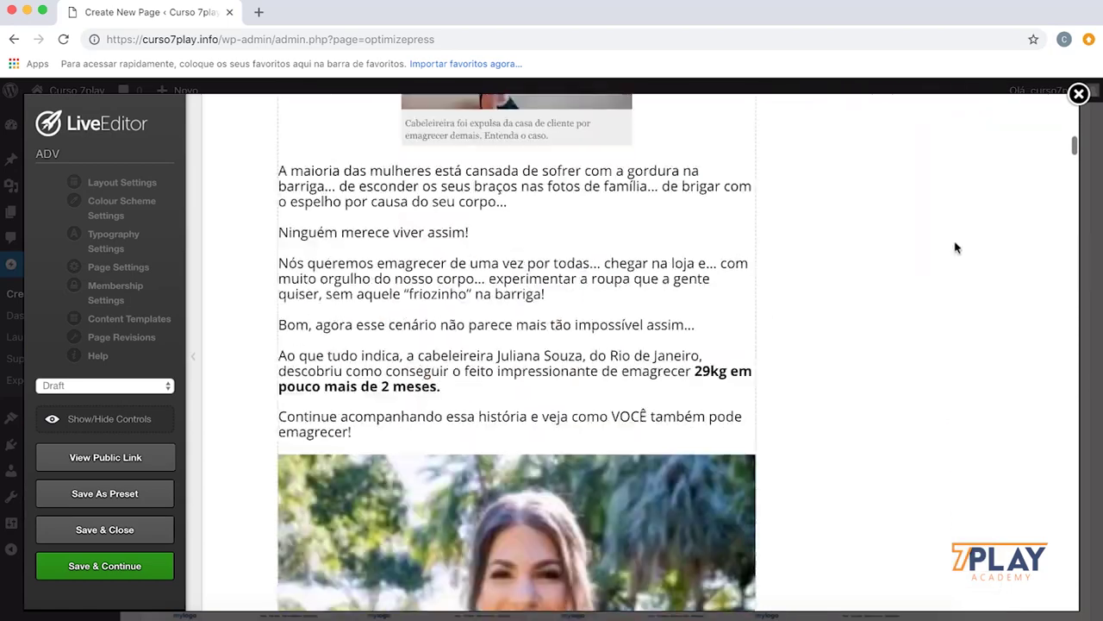
{"action": "scroll", "coordinate": [751, 367], "scroll_direction": "up", "scroll_amount": 20}
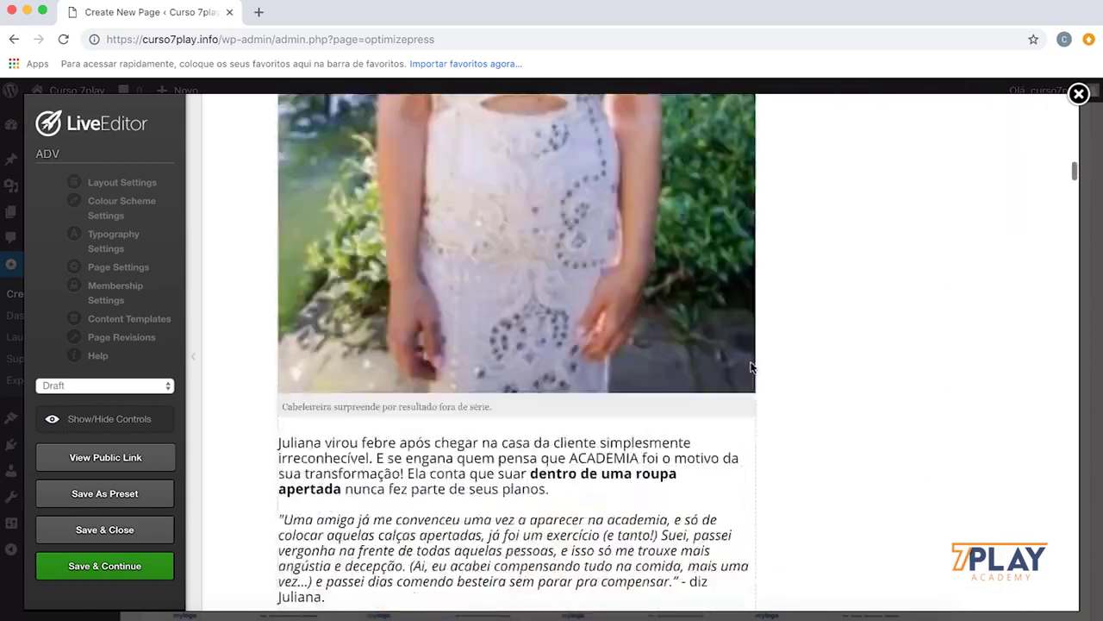
{"action": "scroll", "coordinate": [750, 368], "scroll_direction": "up", "scroll_amount": 5}
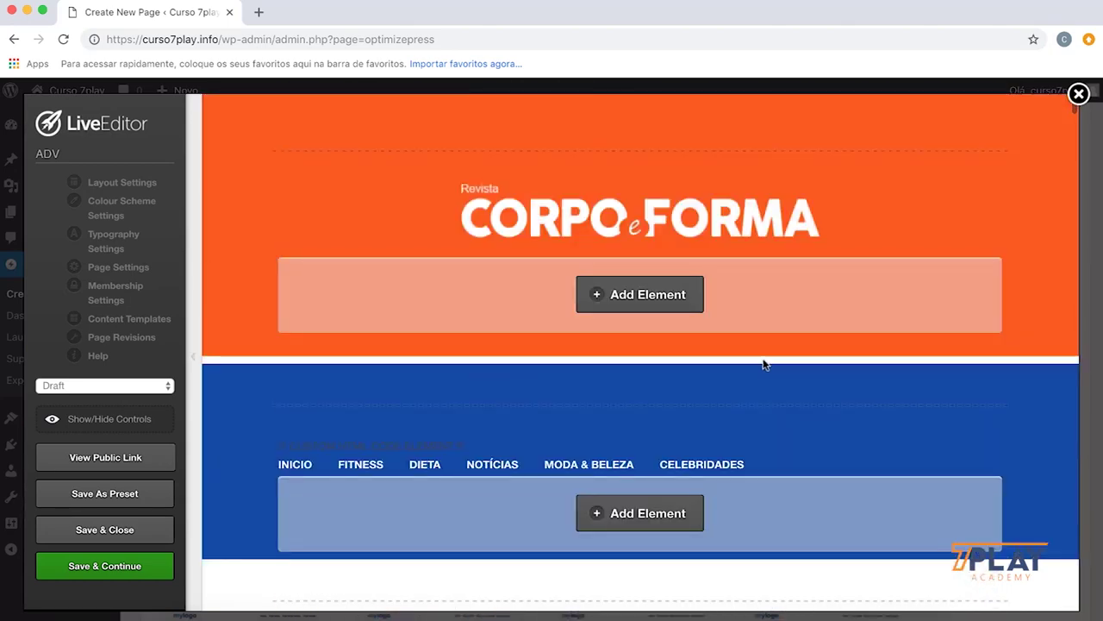
{"action": "left_click", "coordinate": [85, 385]}
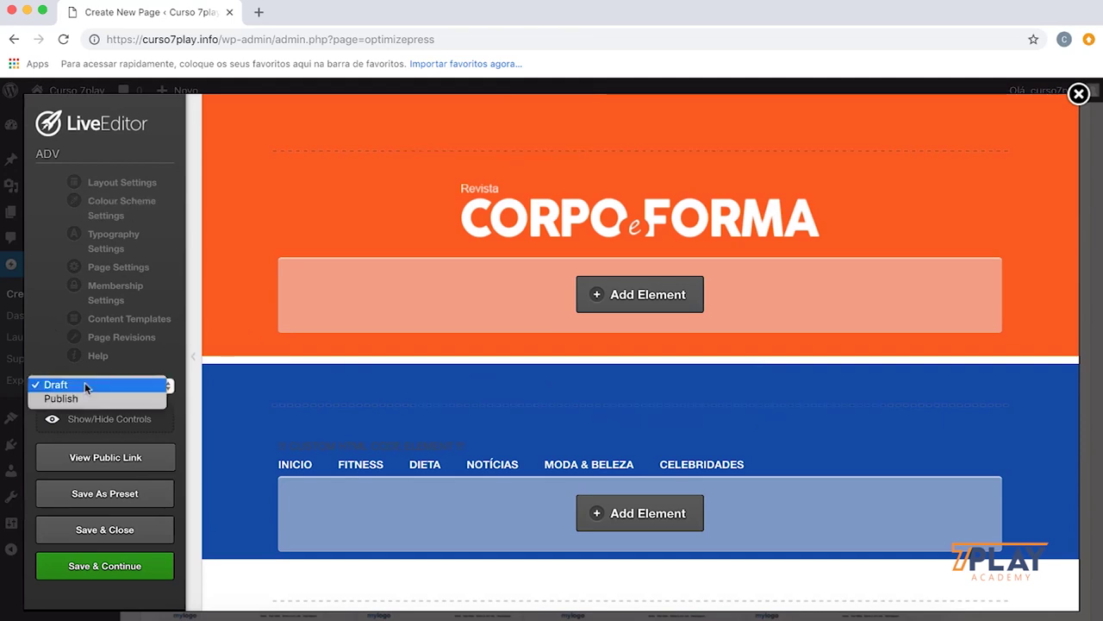
{"action": "left_click", "coordinate": [62, 399]}
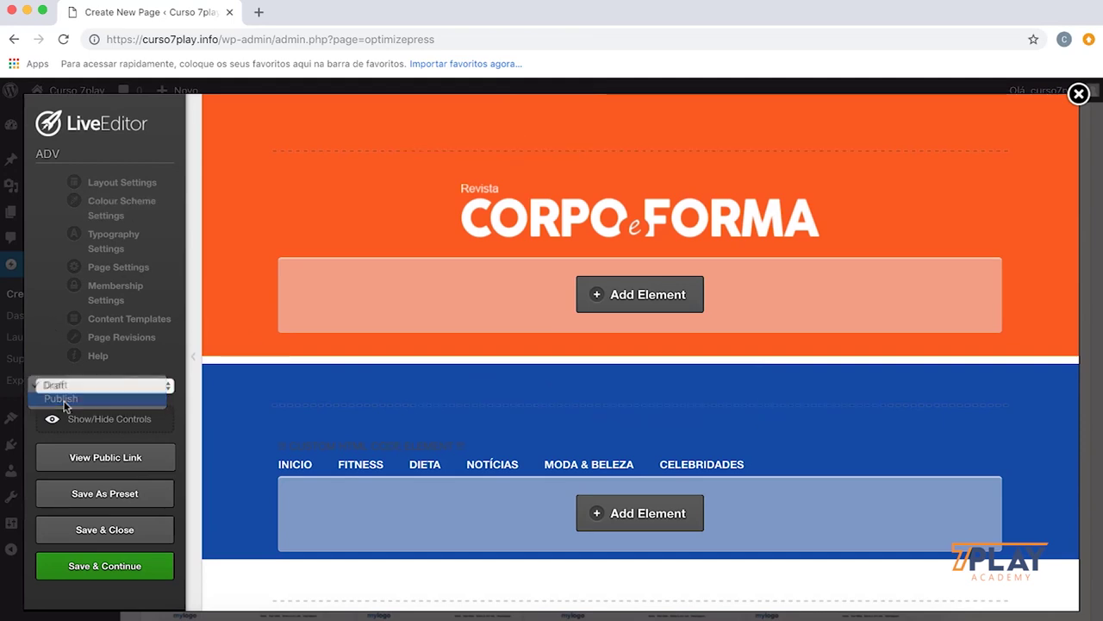
{"action": "left_click", "coordinate": [124, 568]}
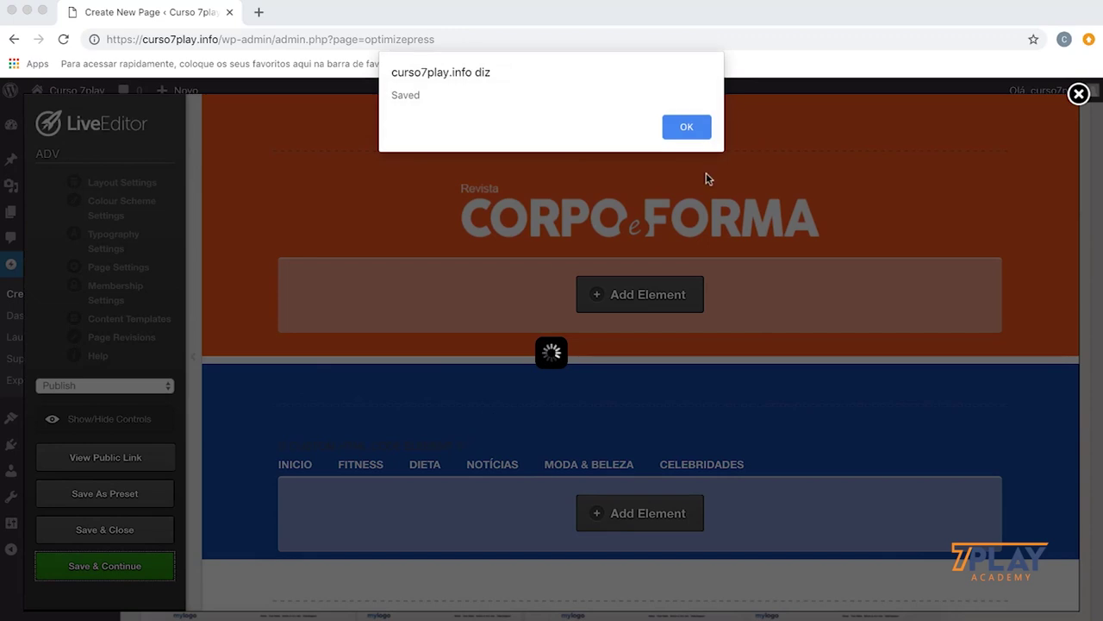
{"action": "left_click", "coordinate": [694, 127]}
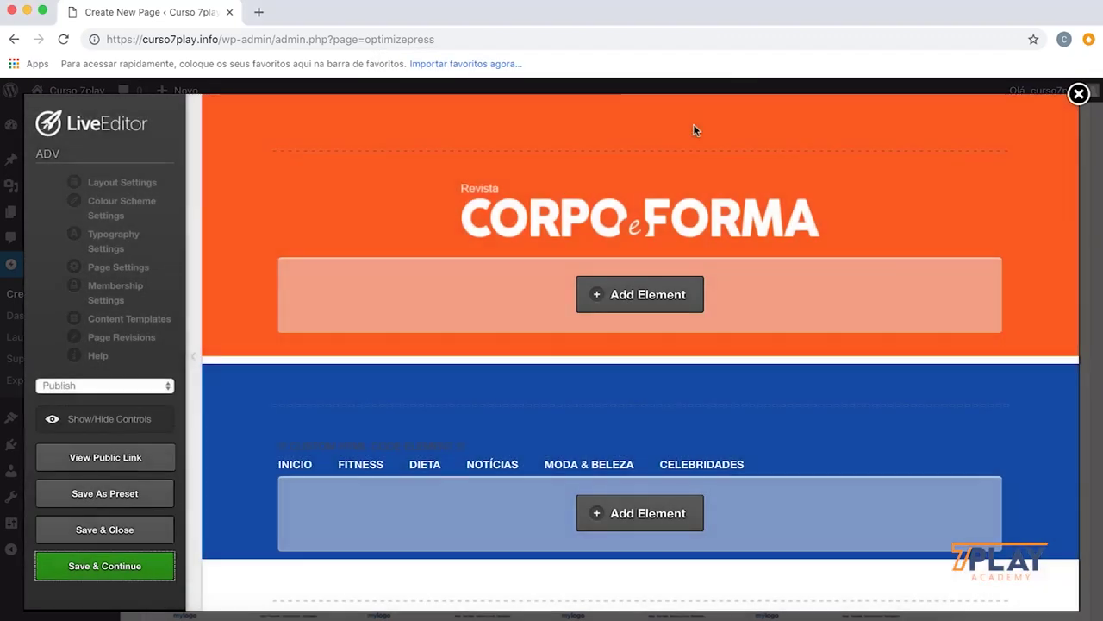
Open the ADV page's public link and review the advertorial's text, images and sidebar banner.
{"action": "left_click", "coordinate": [127, 466]}
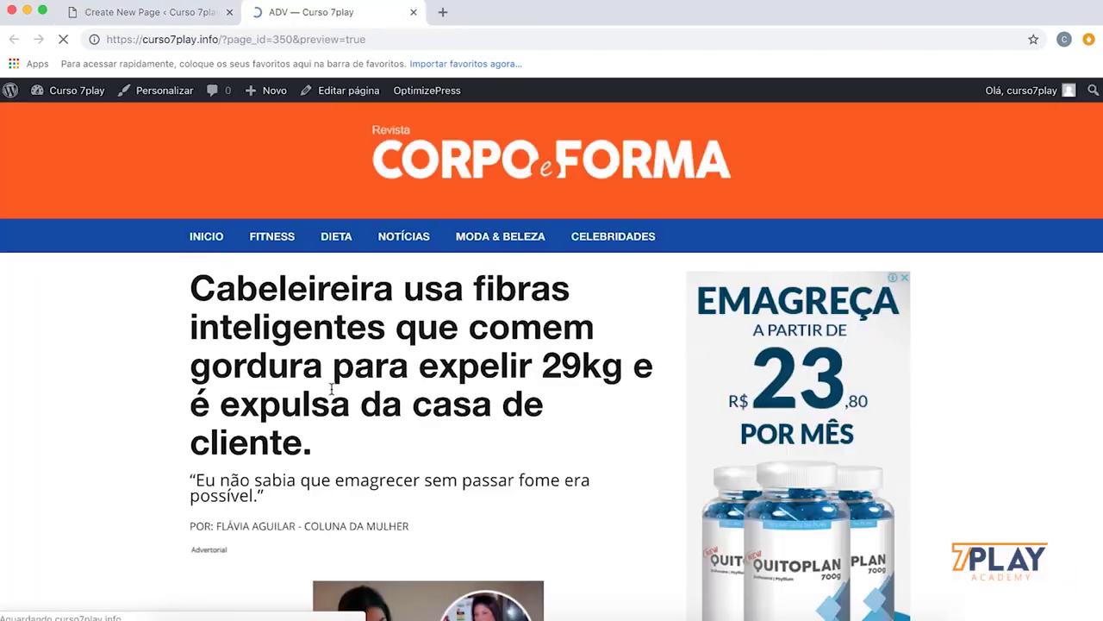
{"action": "scroll", "coordinate": [457, 332], "scroll_direction": "down", "scroll_amount": 15}
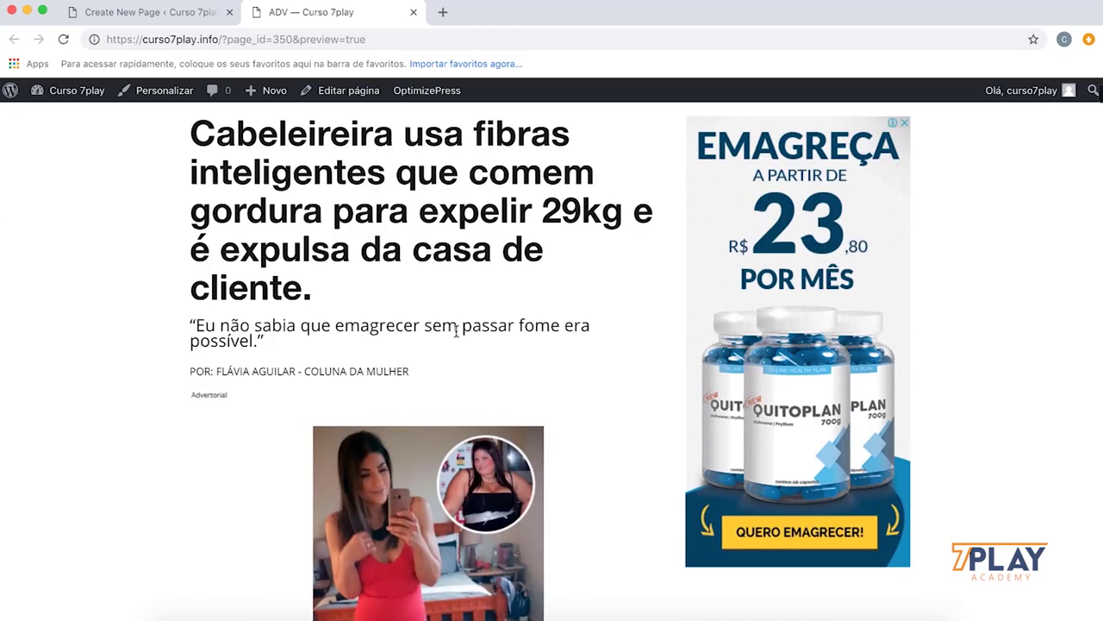
{"action": "scroll", "coordinate": [456, 332], "scroll_direction": "down", "scroll_amount": 20}
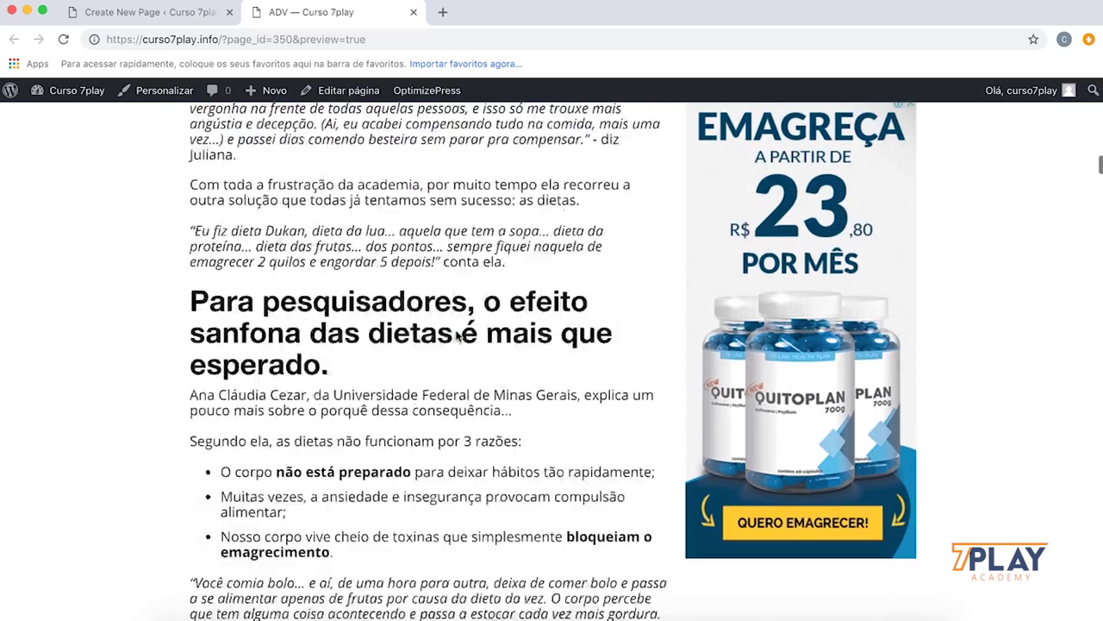
{"action": "scroll", "coordinate": [457, 336], "scroll_direction": "down", "scroll_amount": 20}
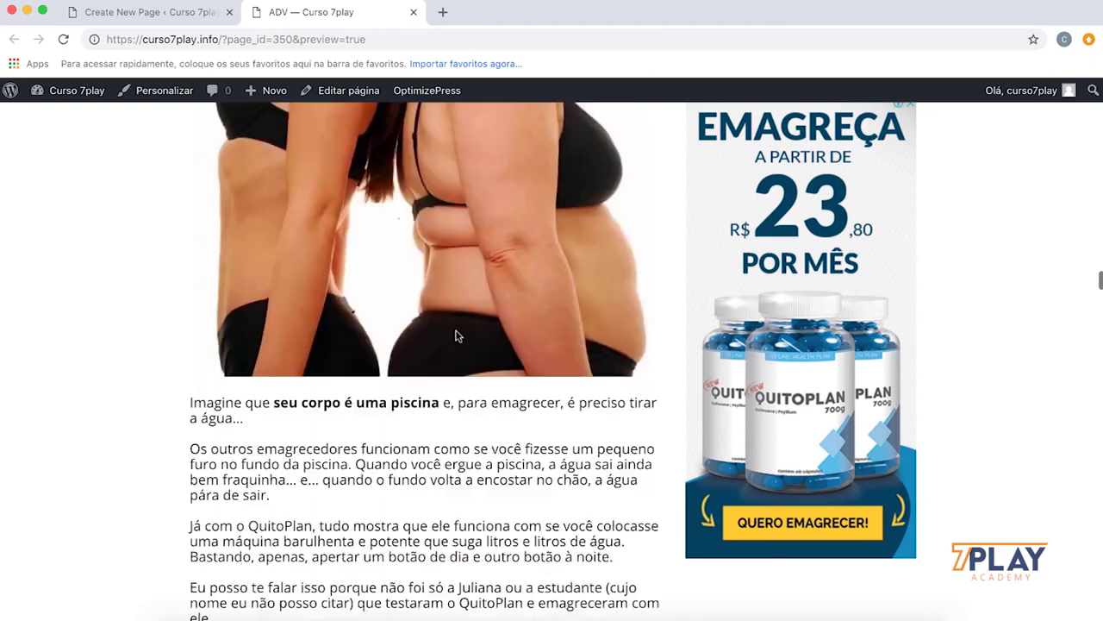
{"action": "scroll", "coordinate": [457, 334], "scroll_direction": "down", "scroll_amount": 20}
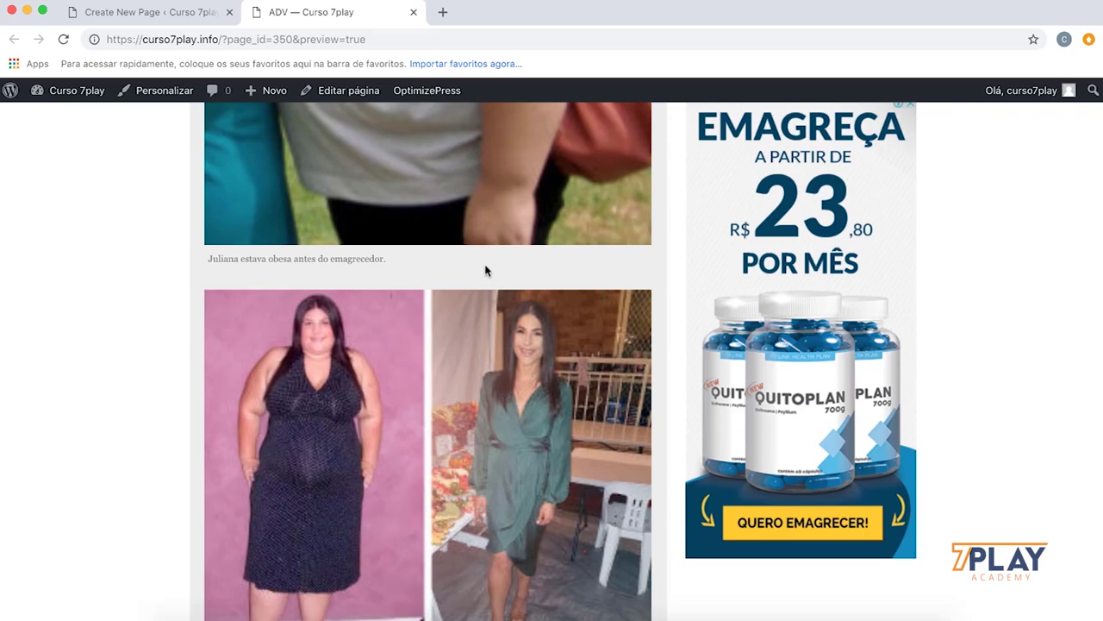
{"action": "scroll", "coordinate": [486, 267], "scroll_direction": "down", "scroll_amount": 15}
{"action": "scroll", "coordinate": [487, 265], "scroll_direction": "up", "scroll_amount": 5}
{"action": "scroll", "coordinate": [486, 267], "scroll_direction": "up", "scroll_amount": 20}
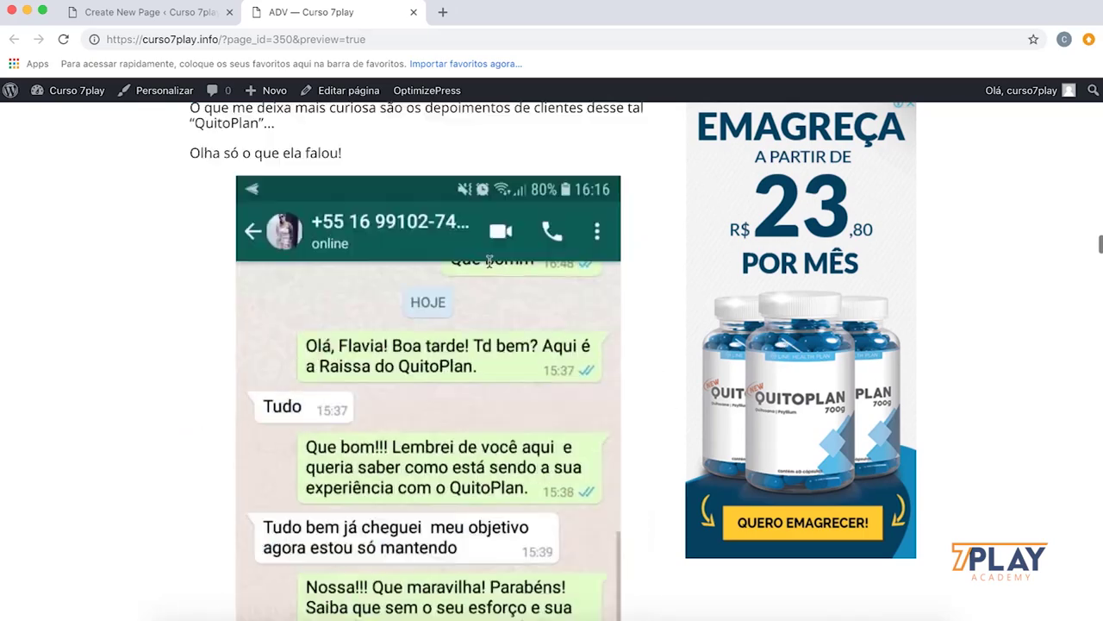
{"action": "scroll", "coordinate": [490, 267], "scroll_direction": "up", "scroll_amount": 10}
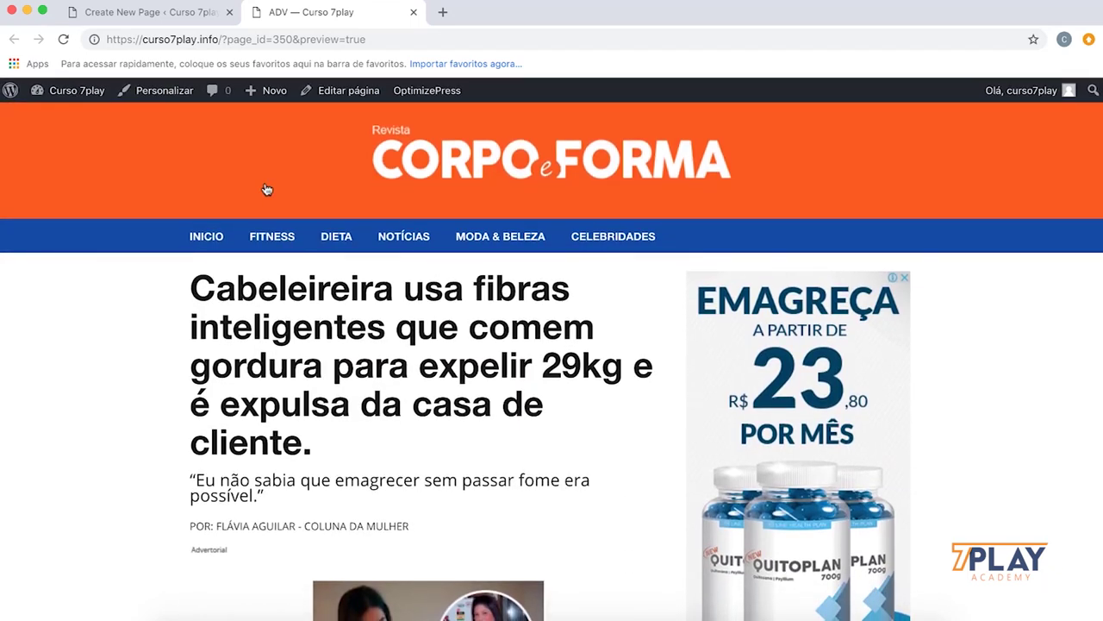
Open the Other Scripts section of the ADV page's settings in LiveEditor and enlarge the last footer script's text box.
{"action": "left_click", "coordinate": [144, 12]}
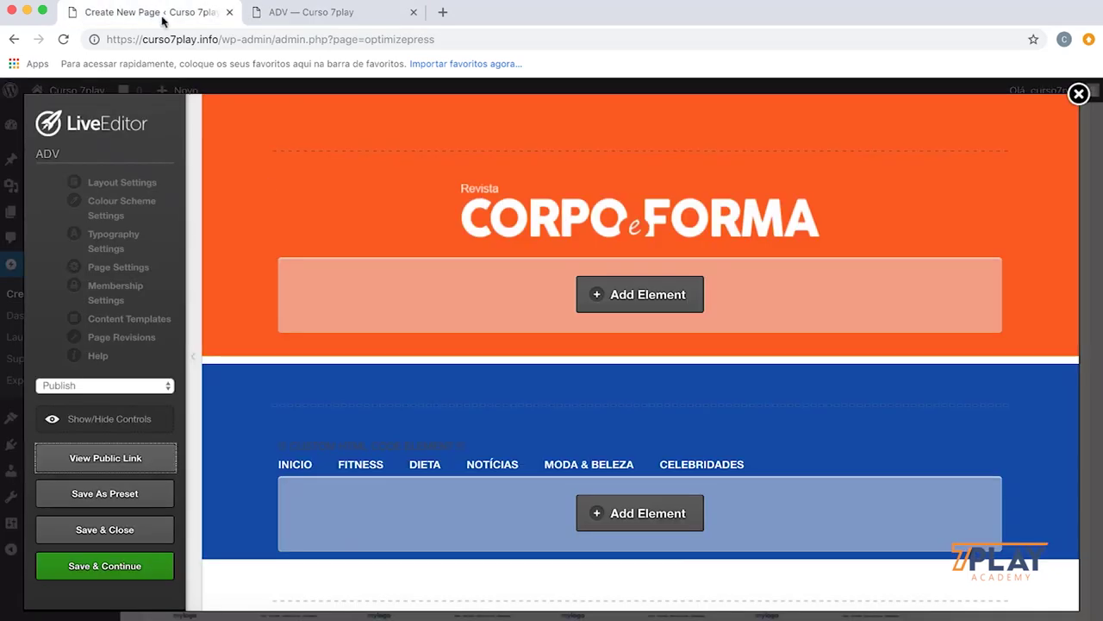
{"action": "left_click", "coordinate": [110, 268]}
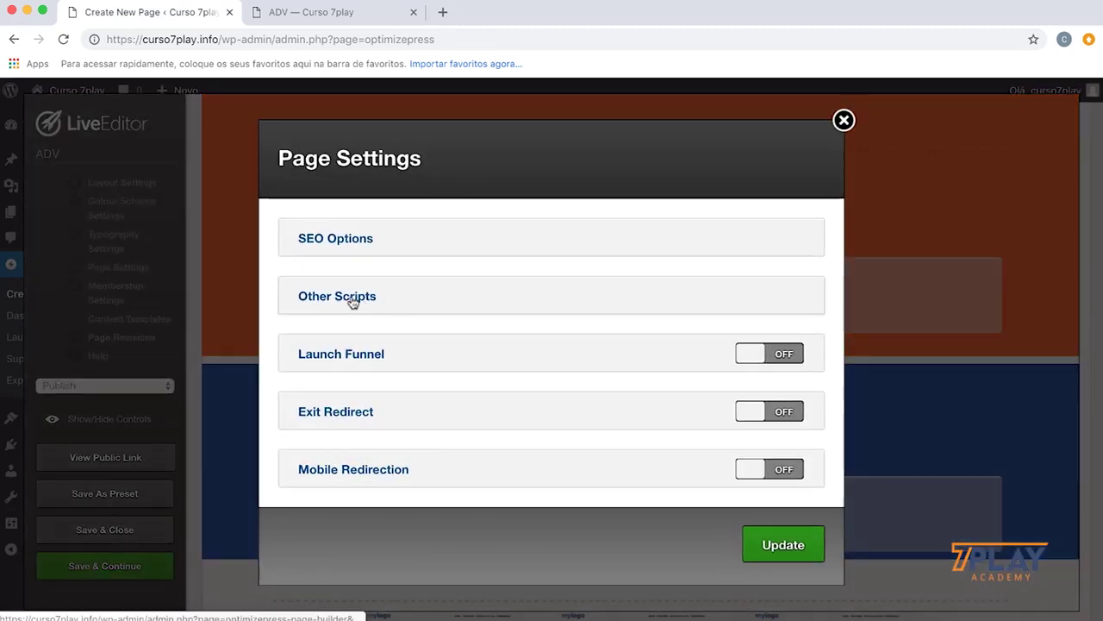
{"action": "left_click", "coordinate": [352, 298]}
{"action": "scroll", "coordinate": [311, 301], "scroll_direction": "down", "scroll_amount": 10}
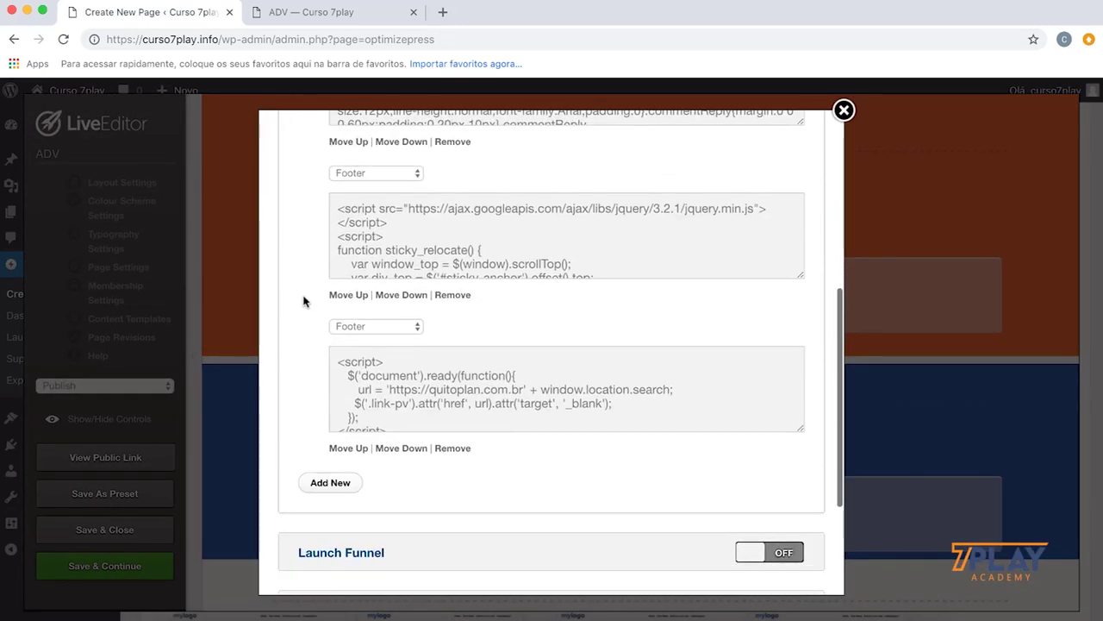
{"action": "scroll", "coordinate": [303, 301], "scroll_direction": "down", "scroll_amount": 2}
{"action": "left_click_drag", "start_coordinate": [801, 351], "coordinate": [804, 402]}
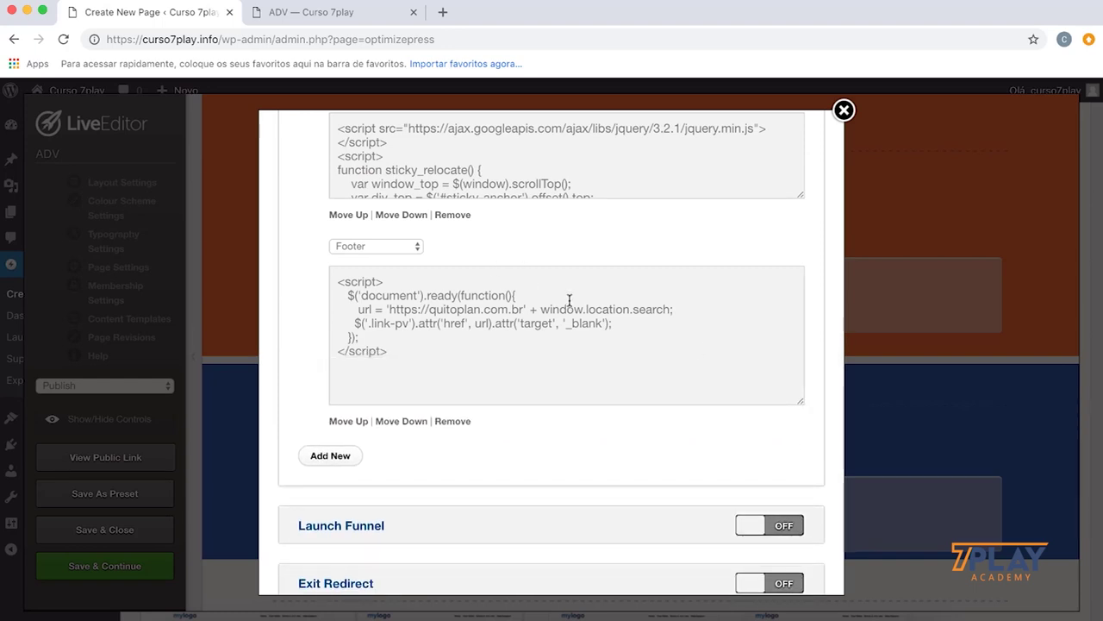
{"action": "left_click_drag", "start_coordinate": [391, 310], "coordinate": [523, 309]}
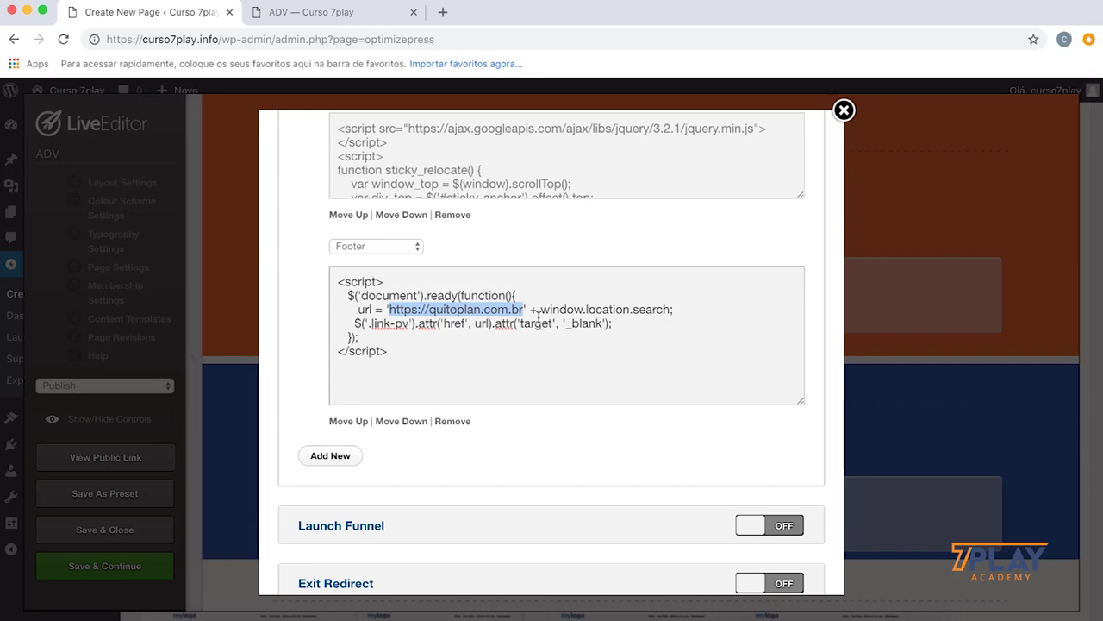
{"action": "type", "text": "http"}
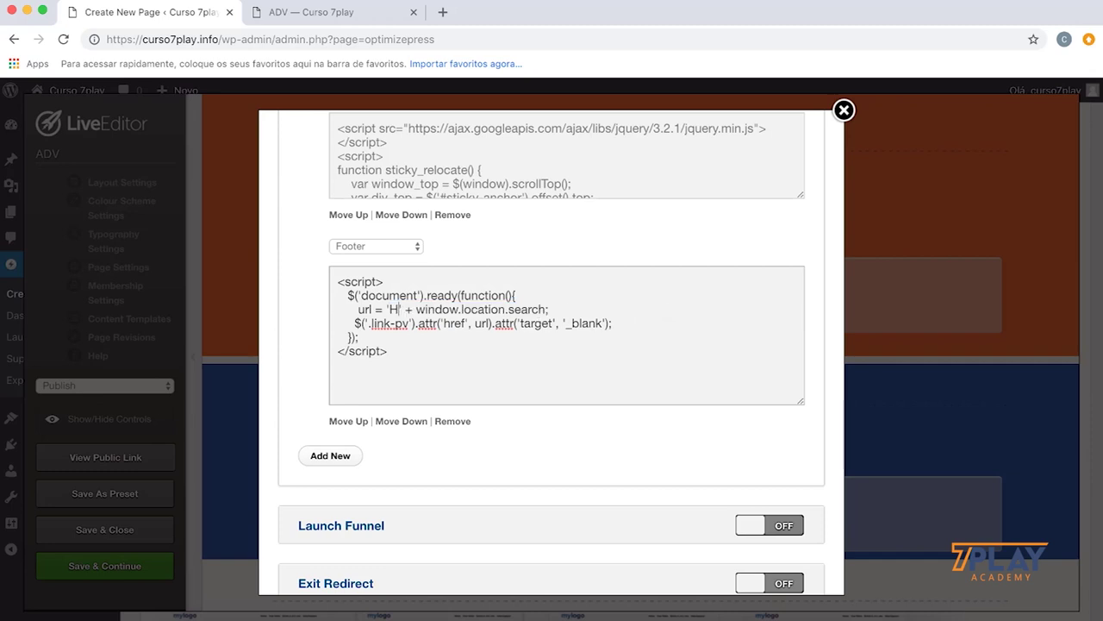
{"action": "key", "text": "BackSpace"}
{"action": "key", "text": "BackSpace"}
{"action": "key", "text": "BackSpace"}
{"action": "key", "text": "BackSpace"}
{"action": "type", "text": "http"}
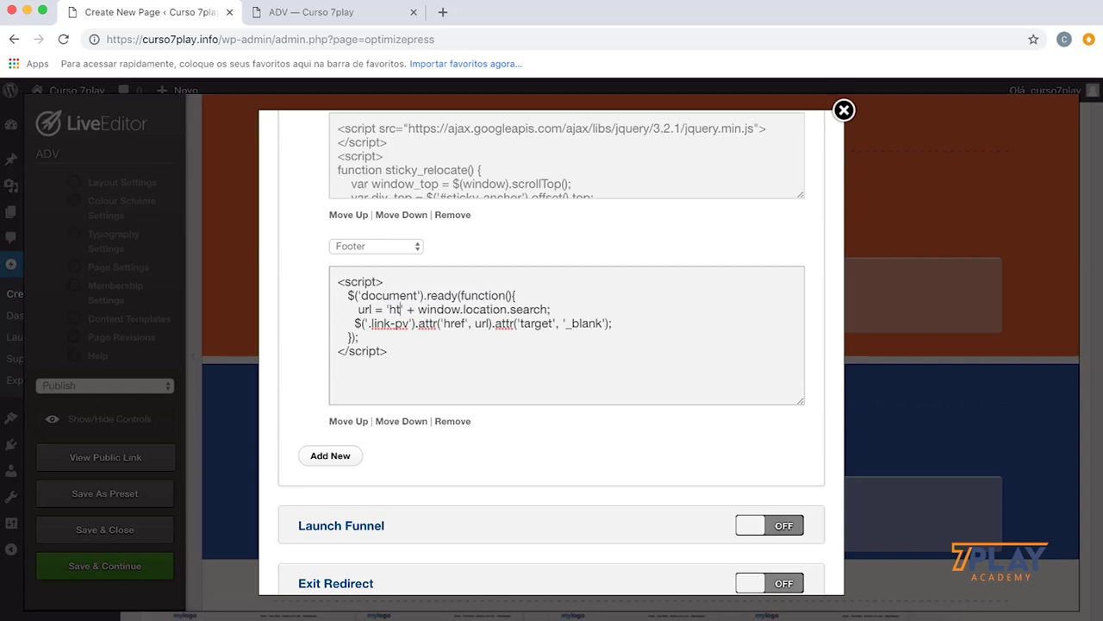
{"action": "key", "text": "BackSpace"}
{"action": "type", "text": "ps://"}
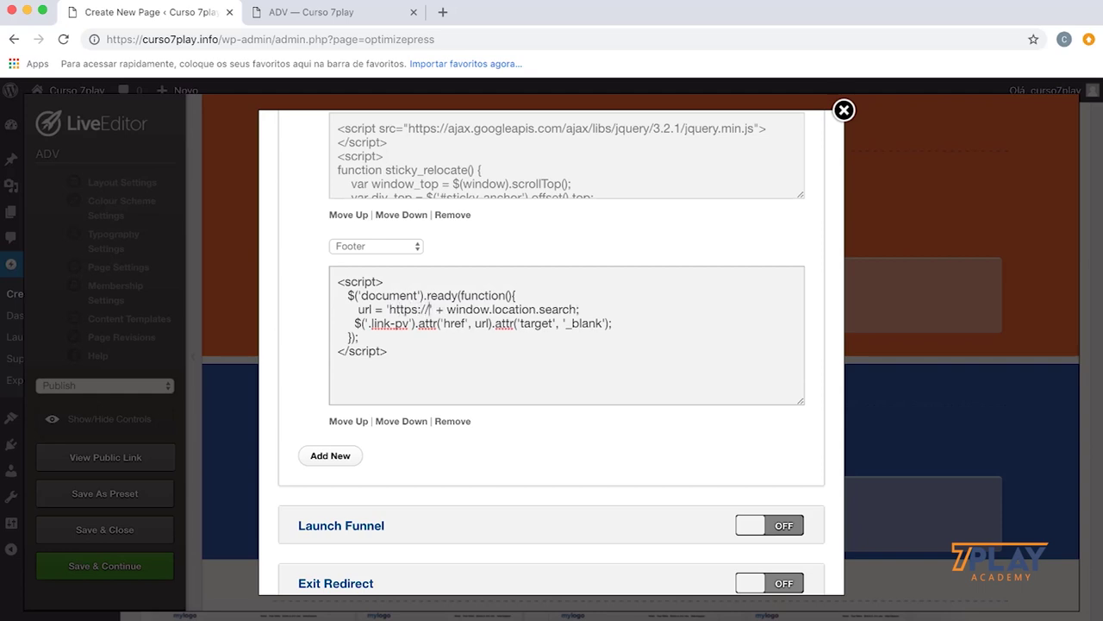
{"action": "type", "text": "curso"}
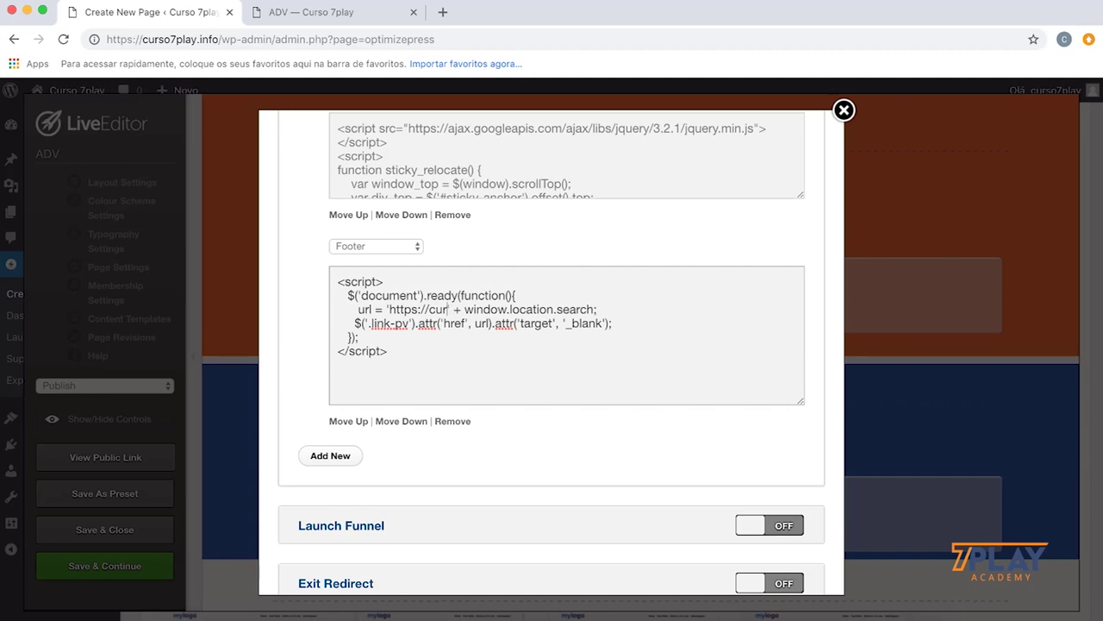
{"action": "type", "text": "7play"}
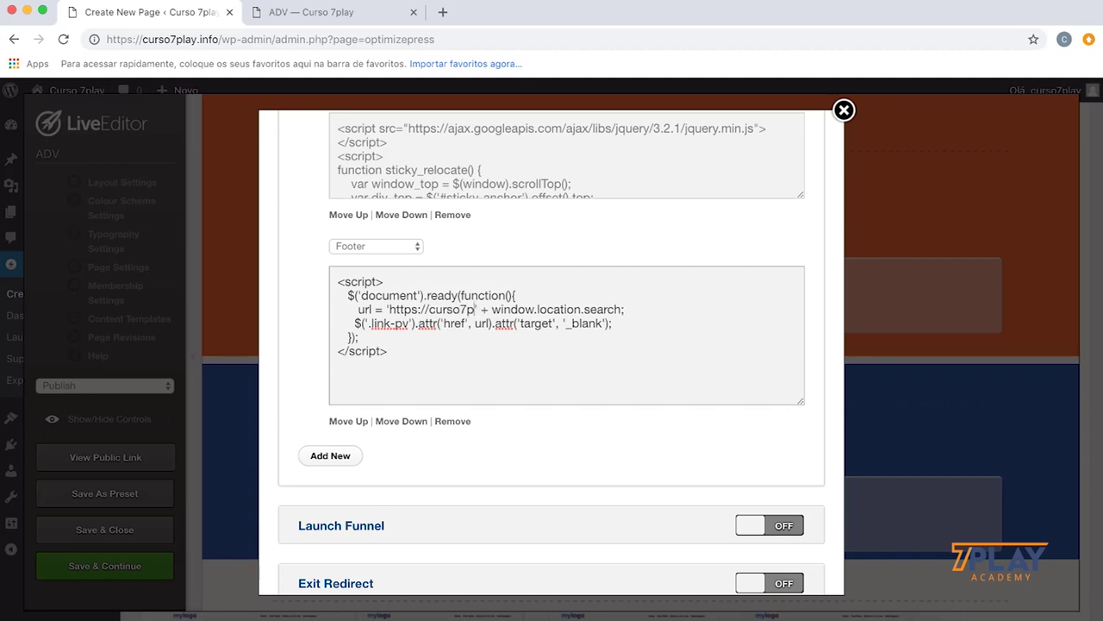
{"action": "type", "text": ".info/pv"}
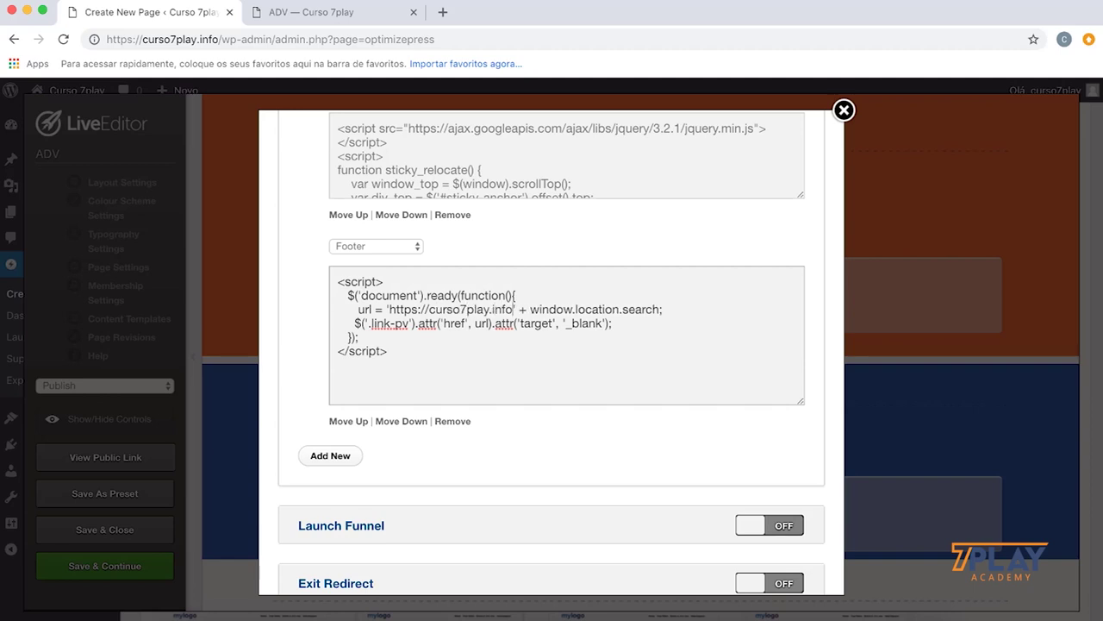
{"action": "type", "text": "/"}
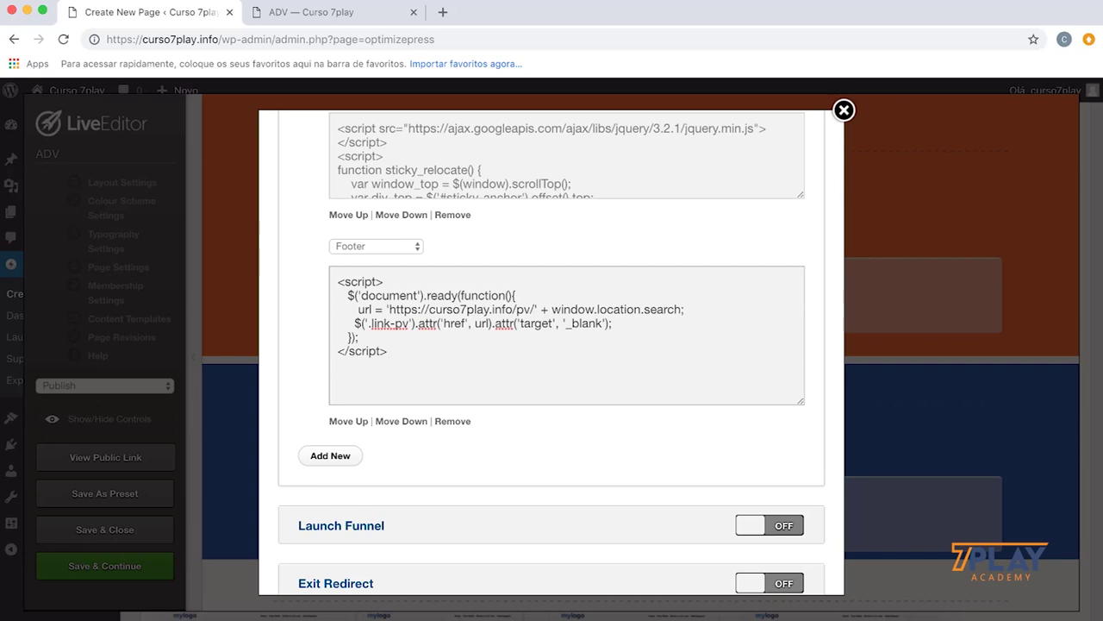
Update the ADV page's settings, then save the page and close LiveEditor.
{"action": "scroll", "coordinate": [539, 319], "scroll_direction": "down", "scroll_amount": 4}
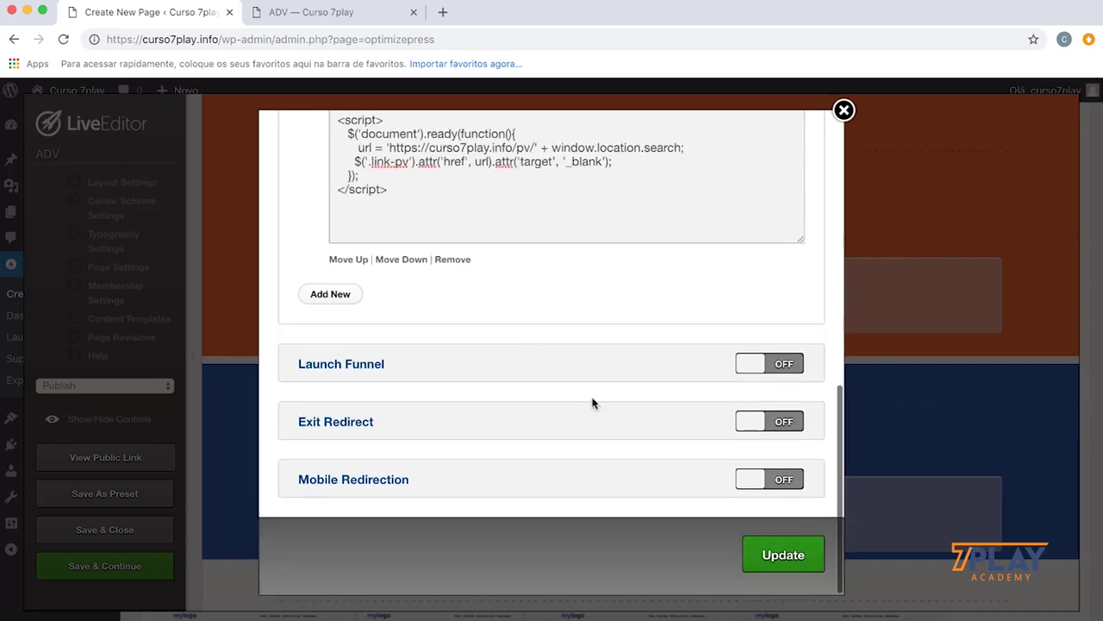
{"action": "left_click", "coordinate": [765, 554]}
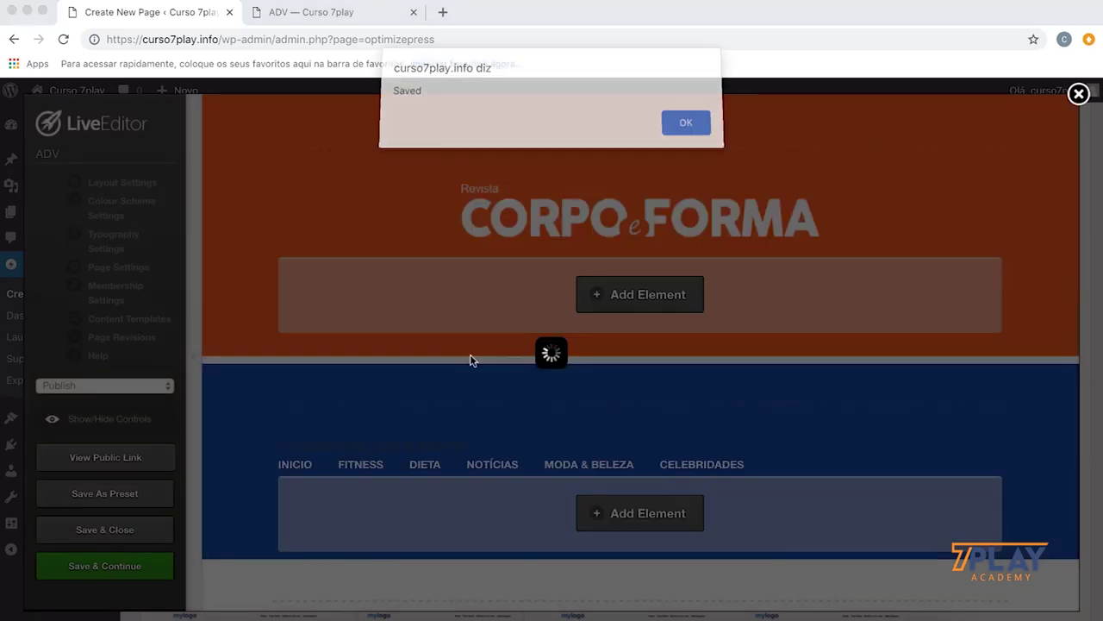
{"action": "left_click", "coordinate": [683, 123]}
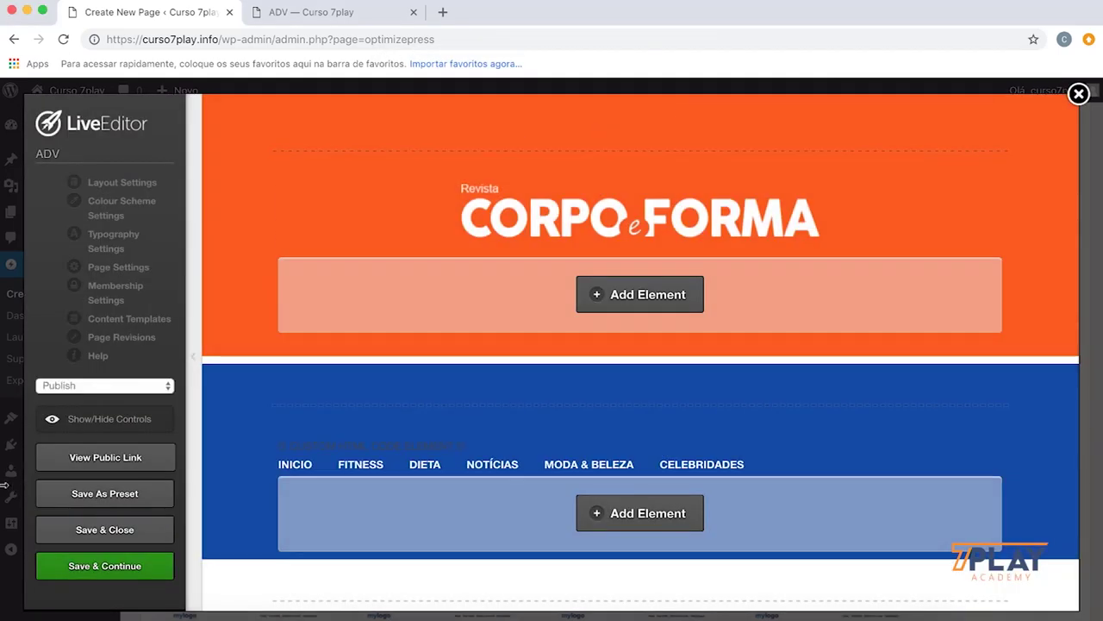
{"action": "left_click", "coordinate": [123, 534]}
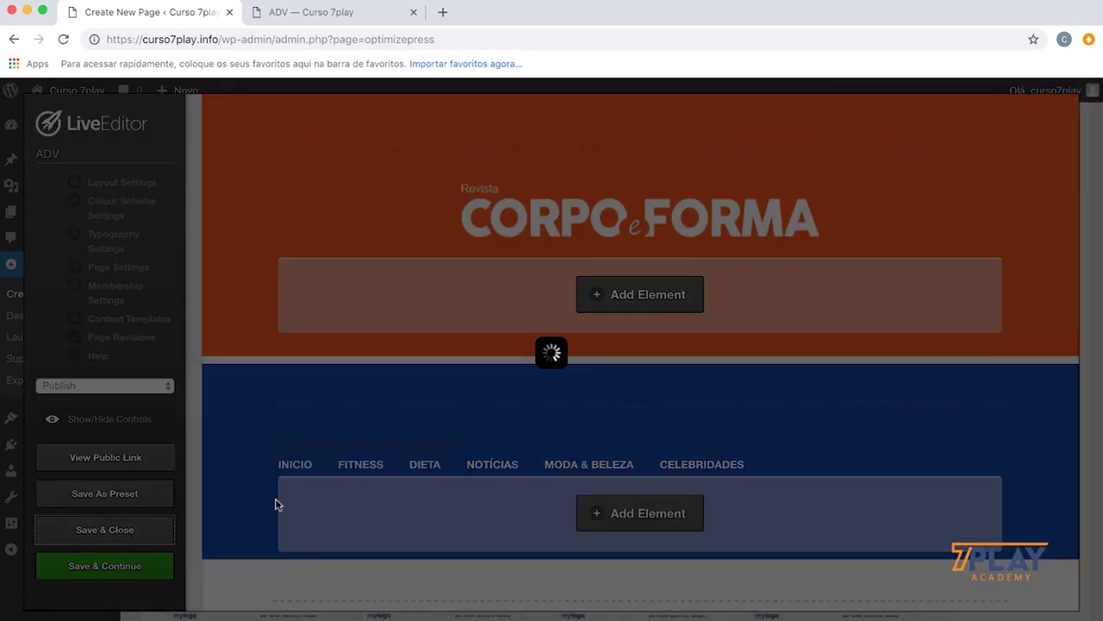
Reload the ADV page's preview and examine the query part of its address.
{"action": "left_click", "coordinate": [333, 11]}
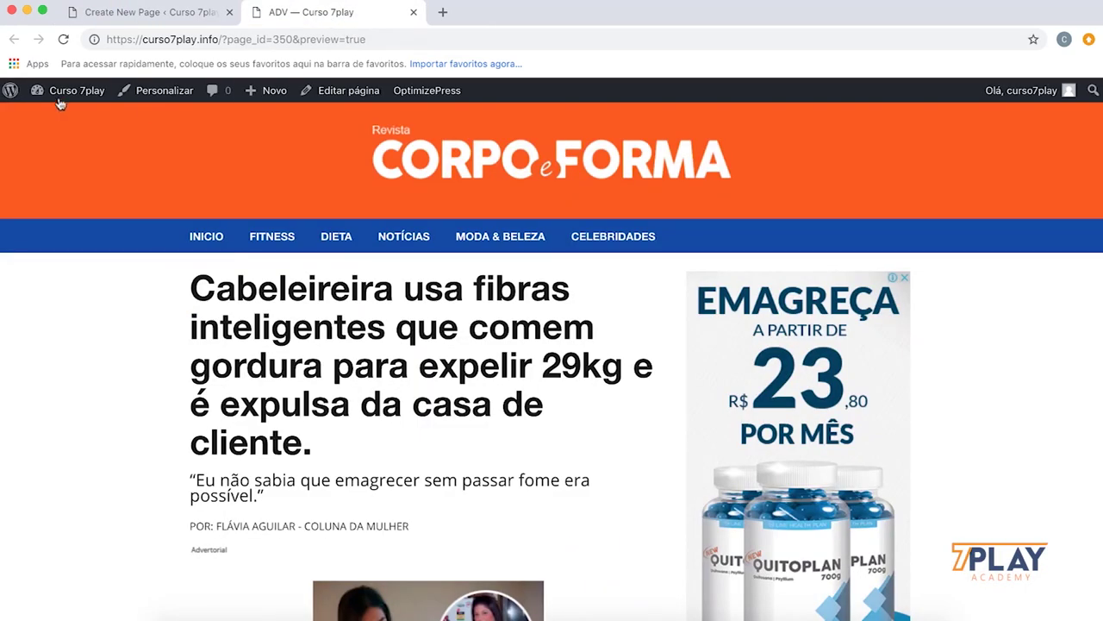
{"action": "left_click", "coordinate": [63, 39]}
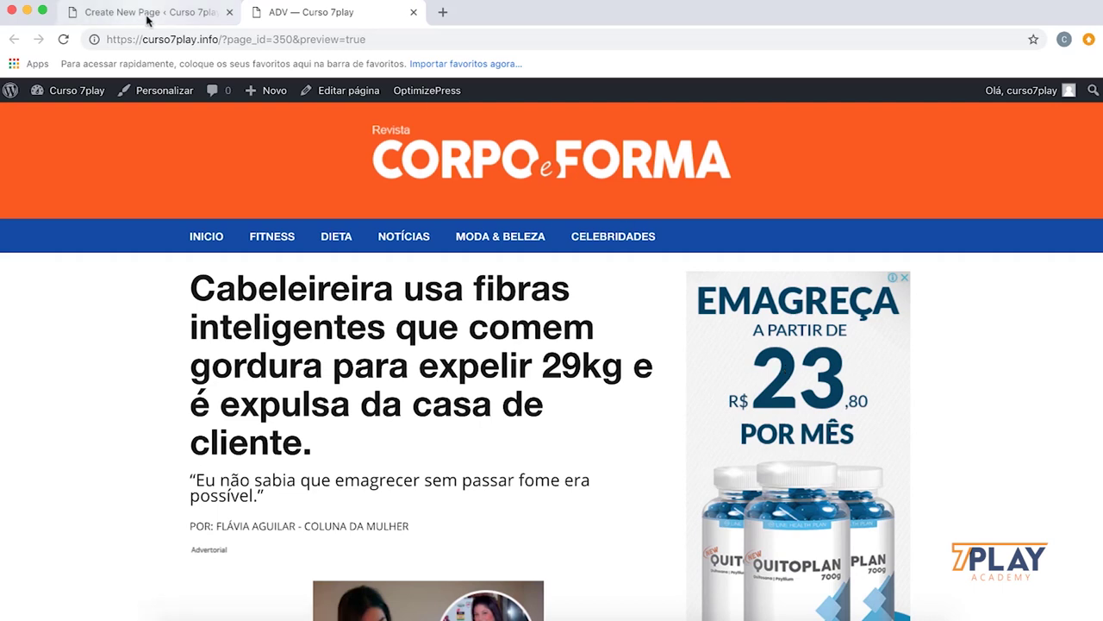
{"action": "left_click_drag", "start_coordinate": [221, 39], "coordinate": [389, 40]}
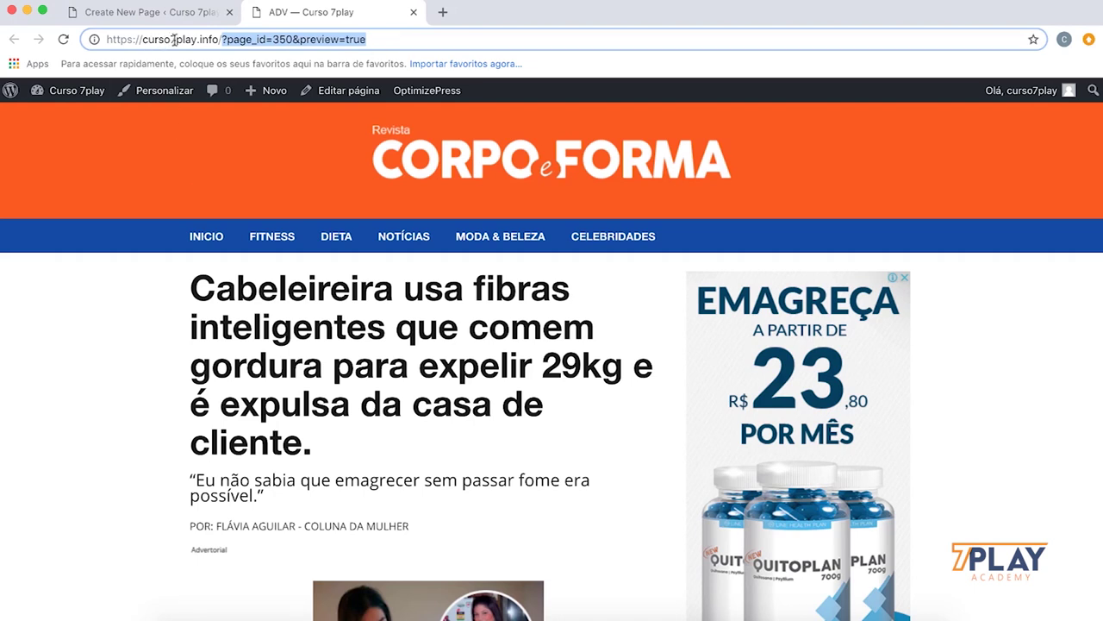
Open WordPress's permalink settings in a new tab, set the structure to "Nome do post", and save it.
{"action": "left_click", "coordinate": [172, 12]}
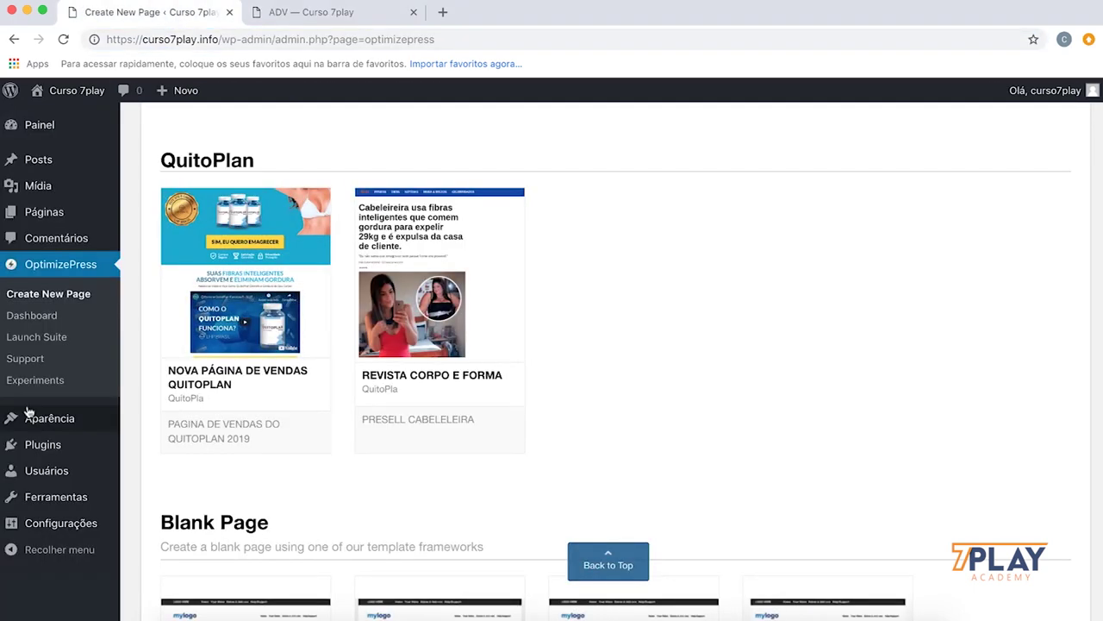
{"action": "mouse_move", "coordinate": [74, 526]}
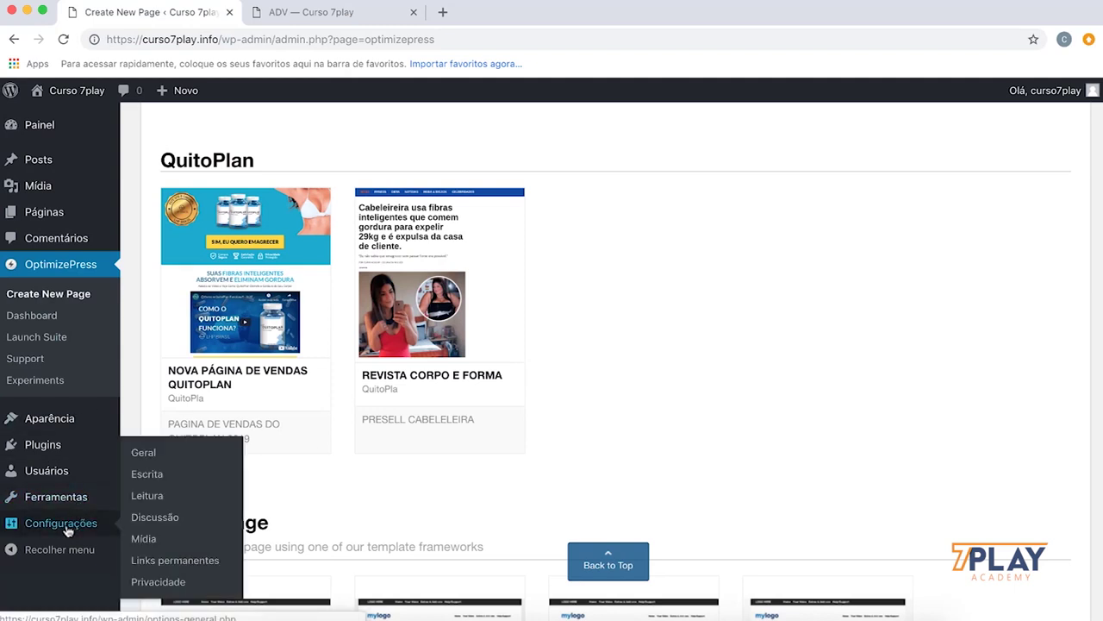
{"action": "right_click", "coordinate": [190, 564]}
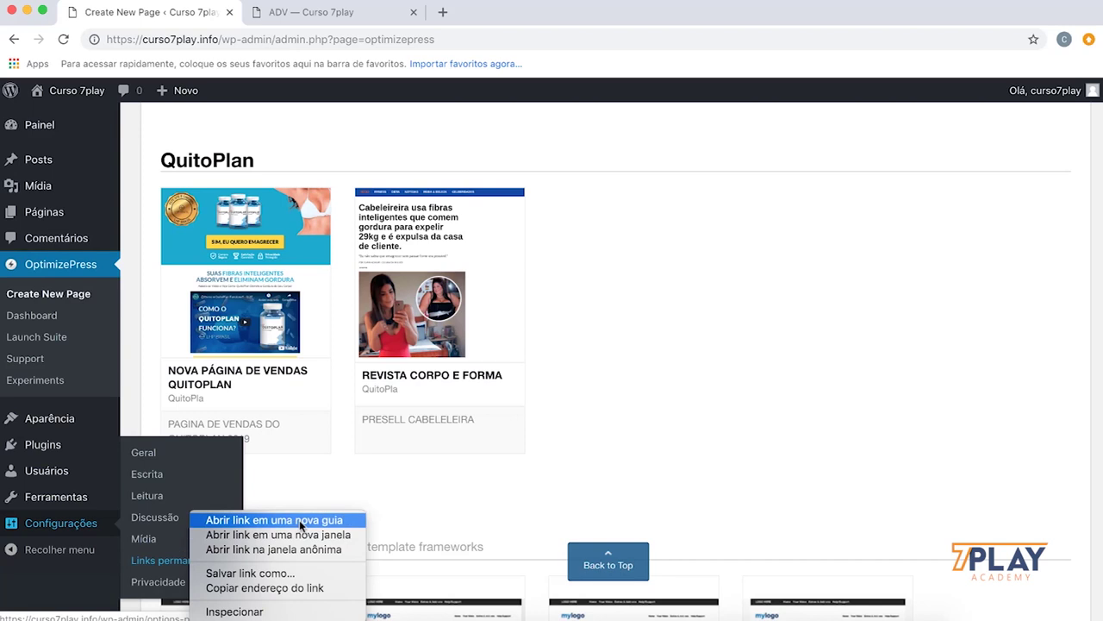
{"action": "left_click", "coordinate": [297, 522]}
{"action": "left_click", "coordinate": [514, 15]}
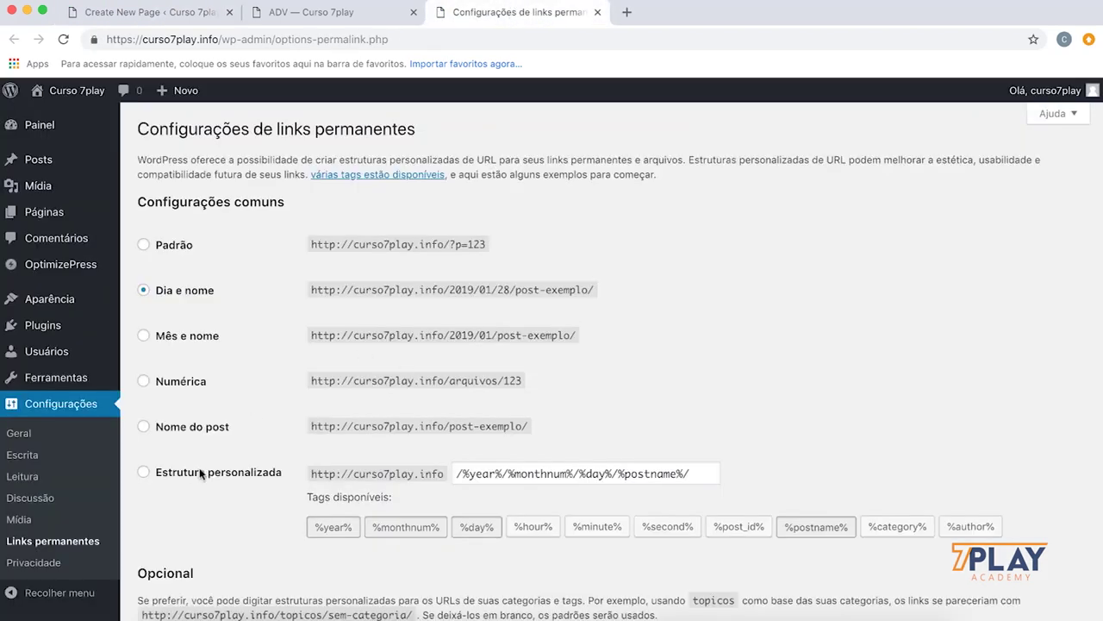
{"action": "left_click", "coordinate": [197, 434]}
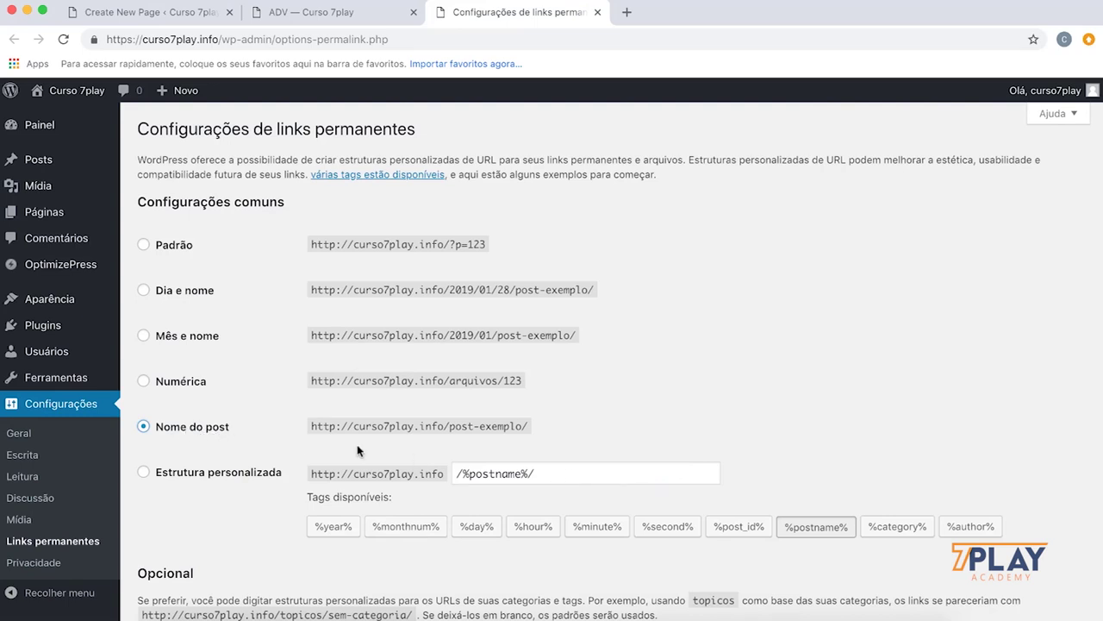
{"action": "scroll", "coordinate": [357, 451], "scroll_direction": "down", "scroll_amount": 5}
{"action": "left_click", "coordinate": [194, 521]}
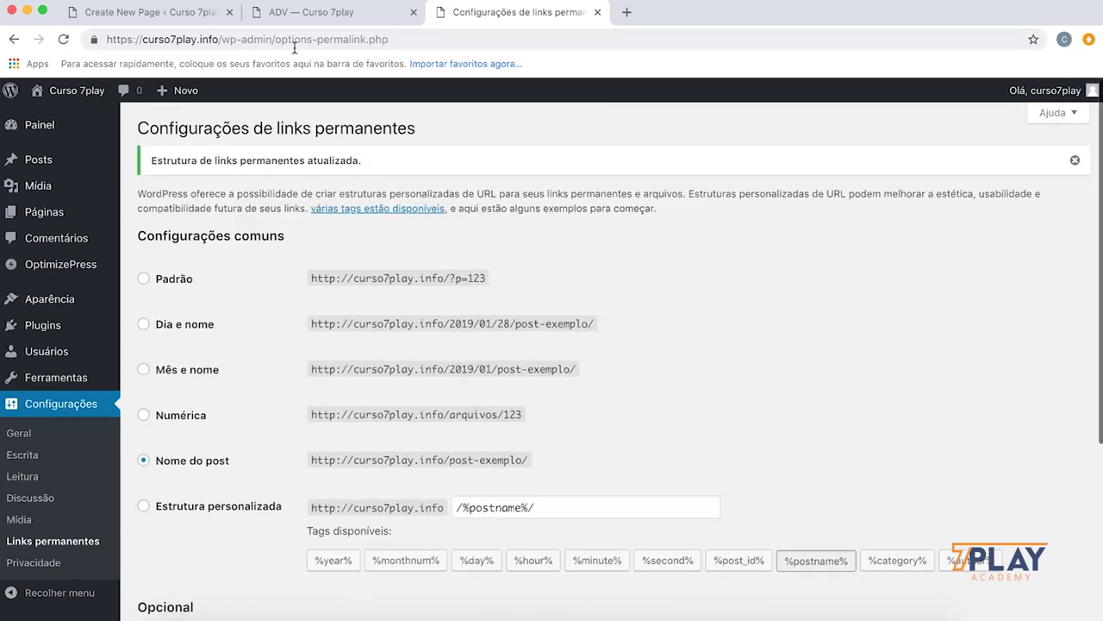
Load the ADV page at curso7play.info/adv and check that the advertorial displays there.
{"action": "left_click", "coordinate": [258, 12]}
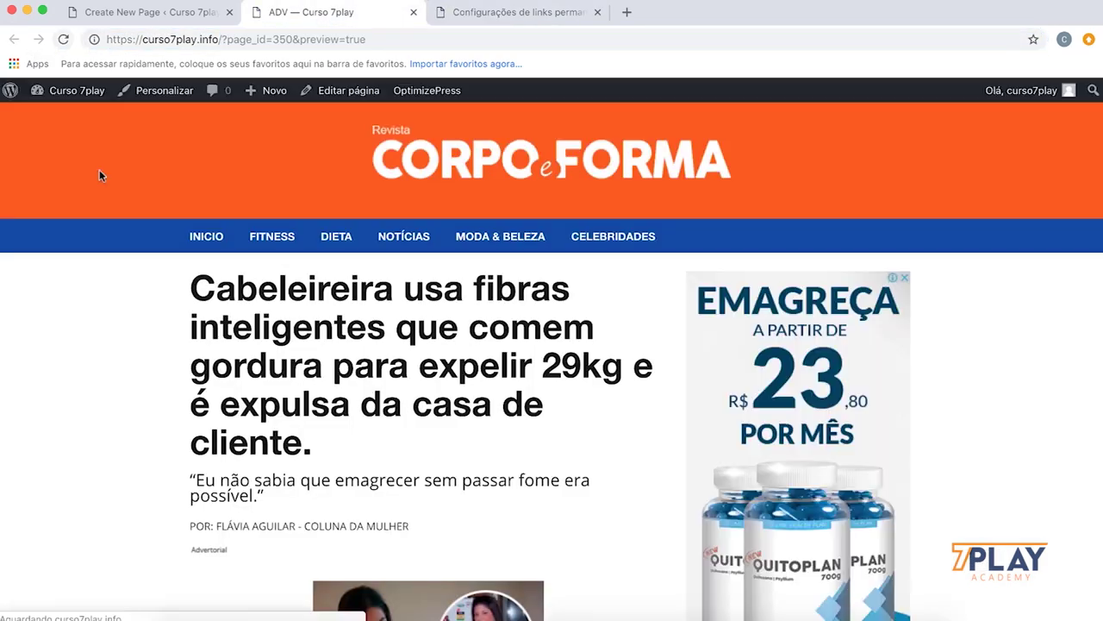
{"action": "left_click_drag", "start_coordinate": [221, 39], "coordinate": [607, 56]}
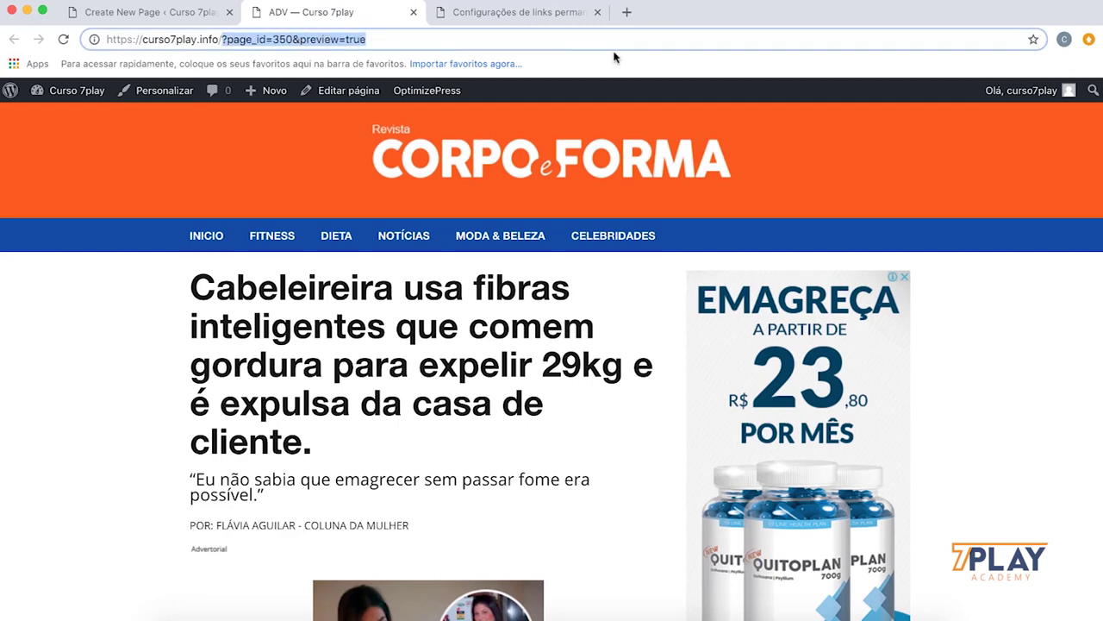
{"action": "type", "text": "adv"}
{"action": "key", "text": "Return"}
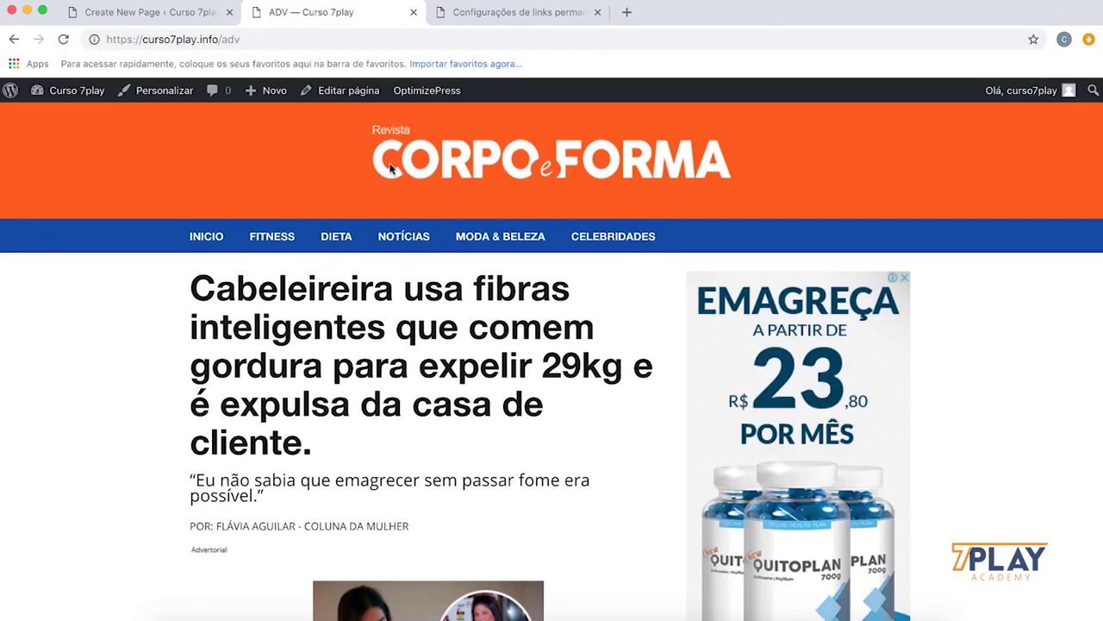
{"action": "scroll", "coordinate": [450, 258], "scroll_direction": "down", "scroll_amount": 5}
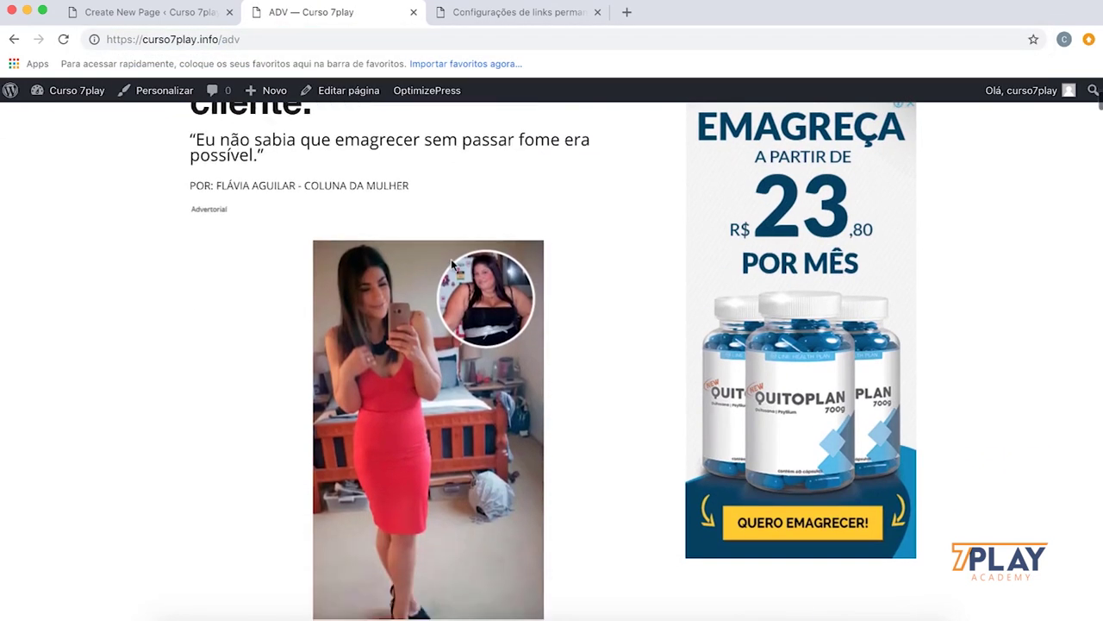
{"action": "scroll", "coordinate": [434, 247], "scroll_direction": "up", "scroll_amount": 3}
{"action": "scroll", "coordinate": [434, 247], "scroll_direction": "up", "scroll_amount": 3}
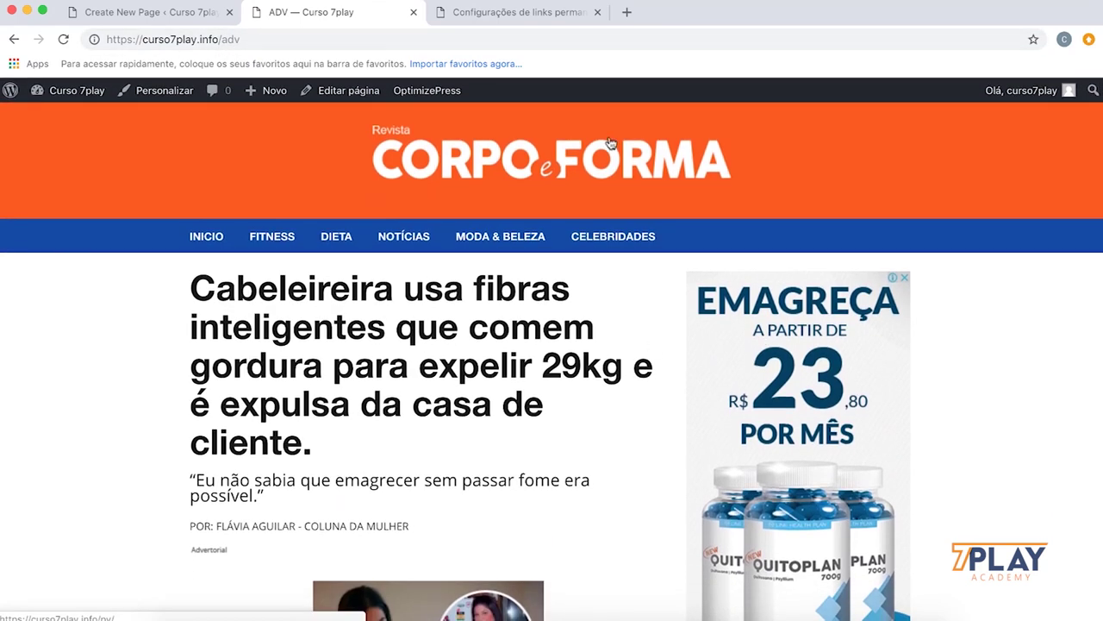
Close the permalink settings and create a page named "PV" from the NOVA PÁGINA DE VENDAS QUITOPLAN template, filling in its permalink.
{"action": "left_click", "coordinate": [598, 12]}
{"action": "left_click", "coordinate": [142, 12]}
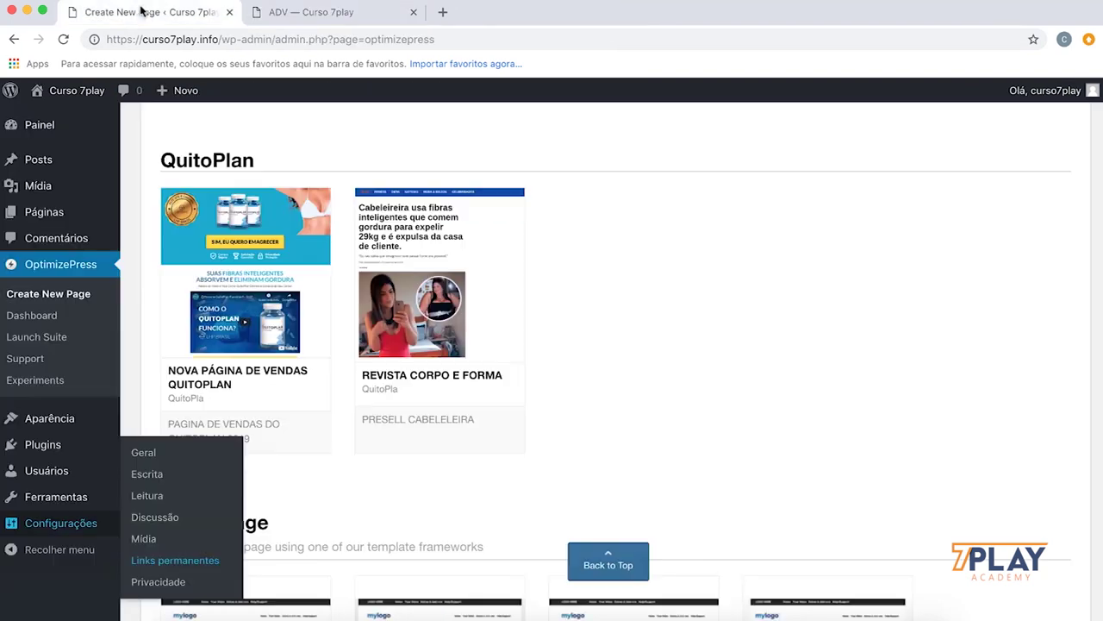
{"action": "mouse_move", "coordinate": [247, 258]}
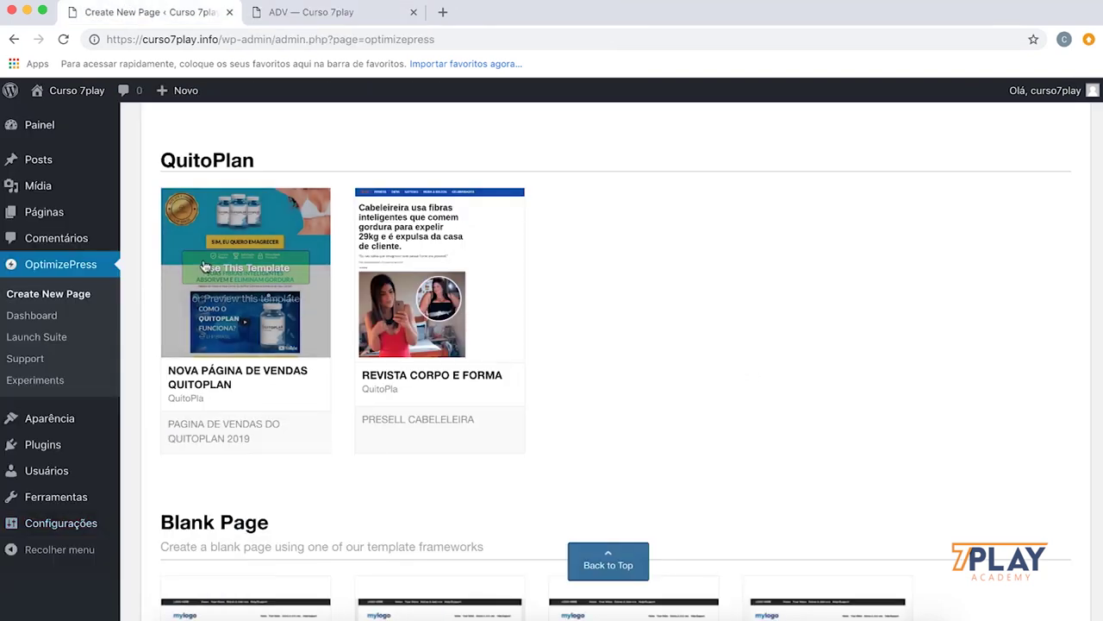
{"action": "left_click", "coordinate": [248, 274]}
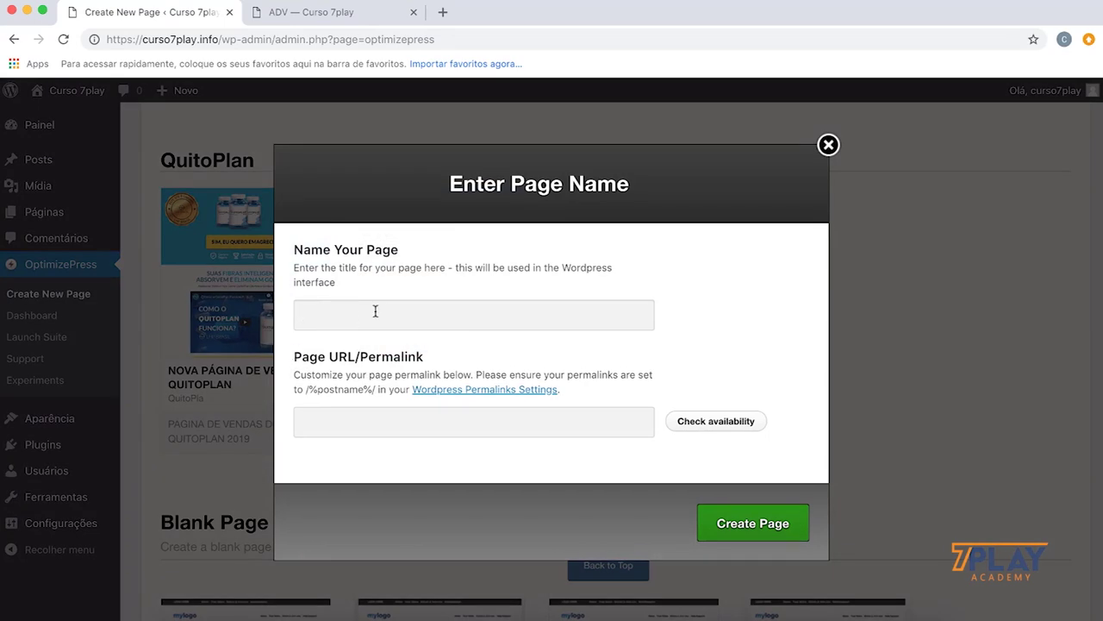
{"action": "left_click_drag", "start_coordinate": [331, 422], "coordinate": [282, 424]}
{"action": "left_click", "coordinate": [791, 529]}
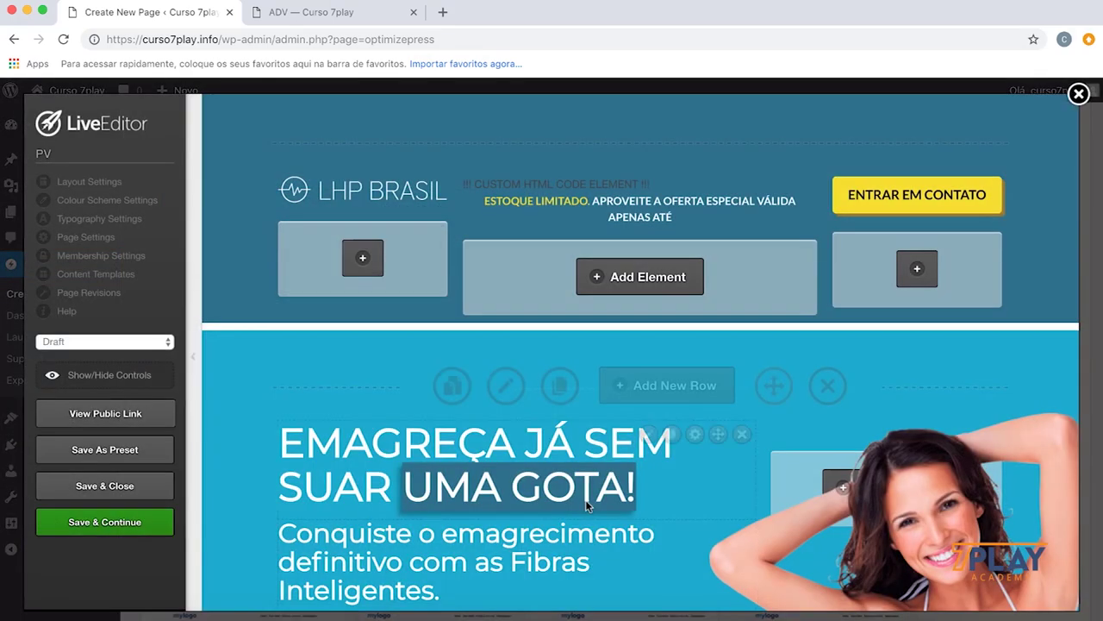
Set the PV page's status to Publish and save it.
{"action": "scroll", "coordinate": [586, 506], "scroll_direction": "down", "scroll_amount": 15}
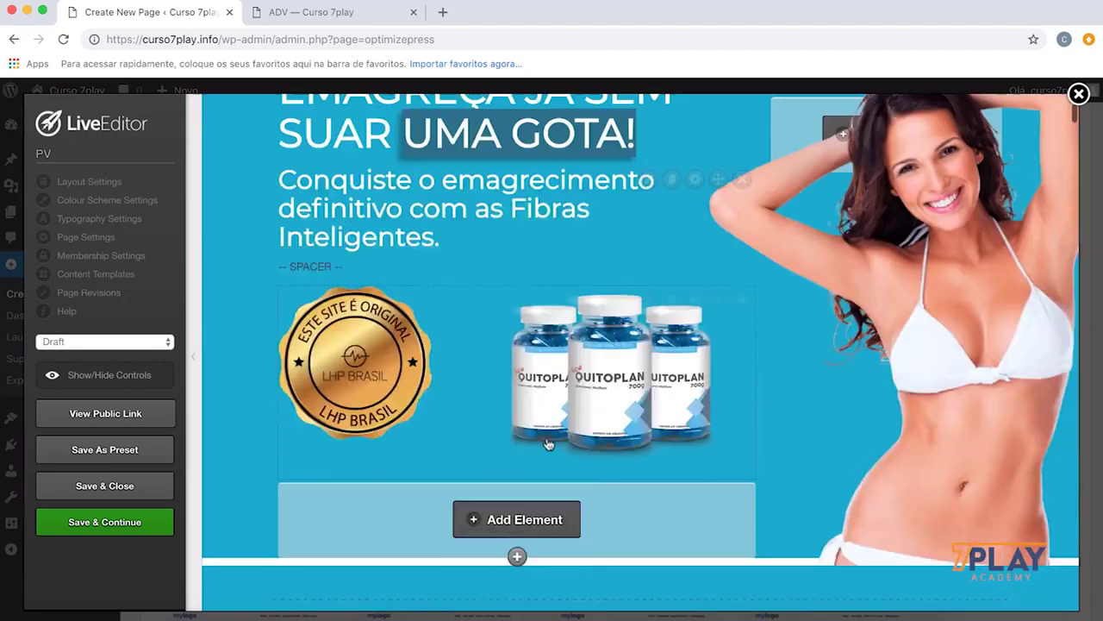
{"action": "scroll", "coordinate": [545, 442], "scroll_direction": "up", "scroll_amount": 20}
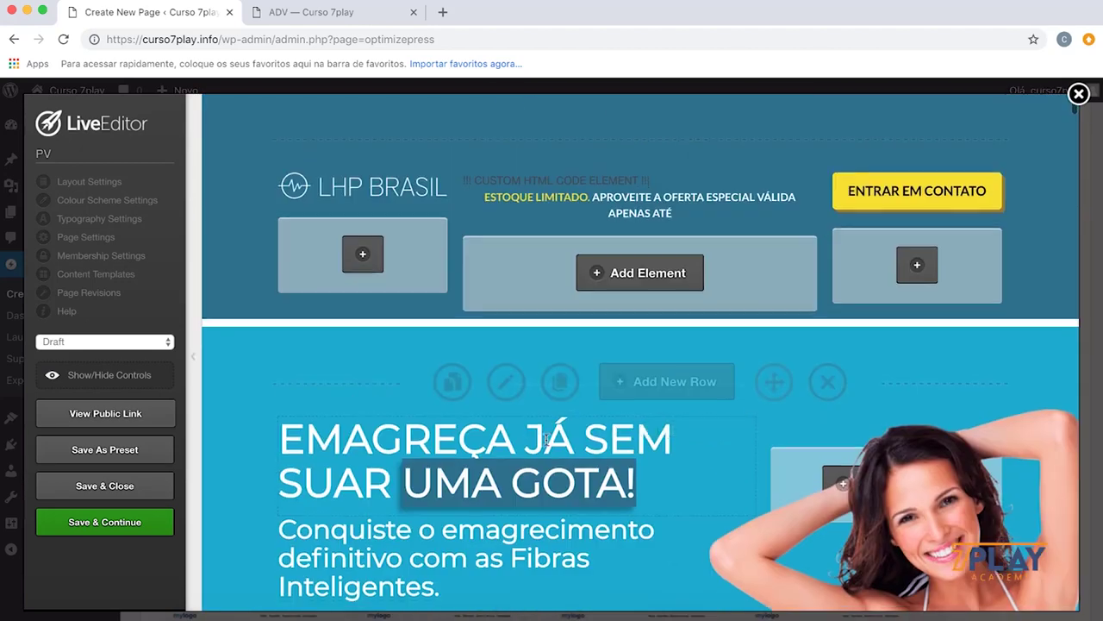
{"action": "left_click", "coordinate": [81, 342]}
{"action": "left_click", "coordinate": [69, 355]}
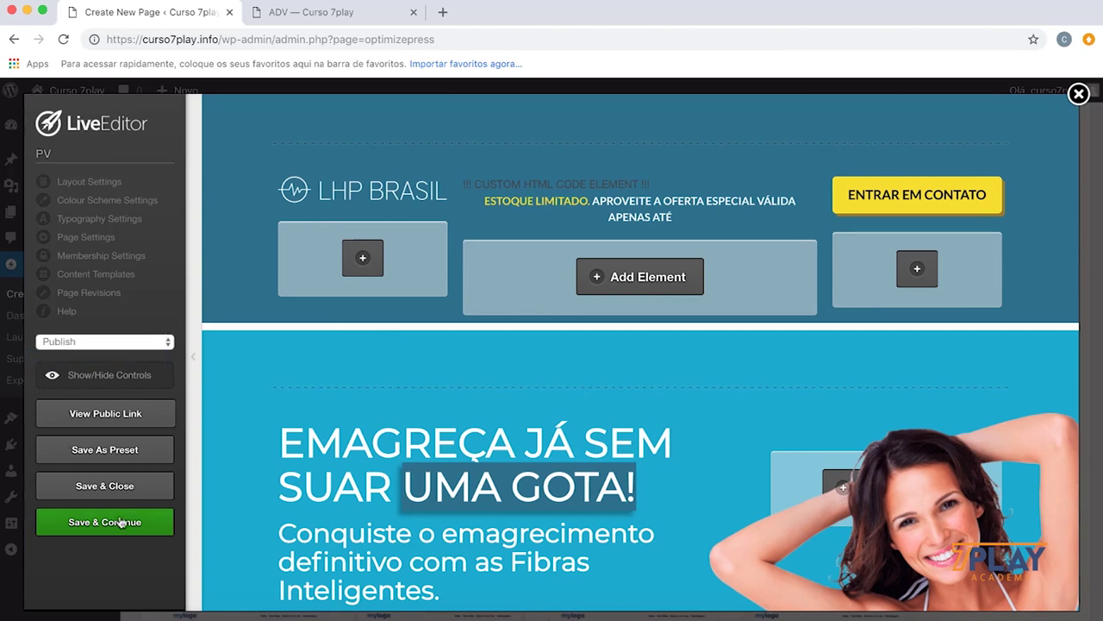
{"action": "left_click", "coordinate": [121, 523]}
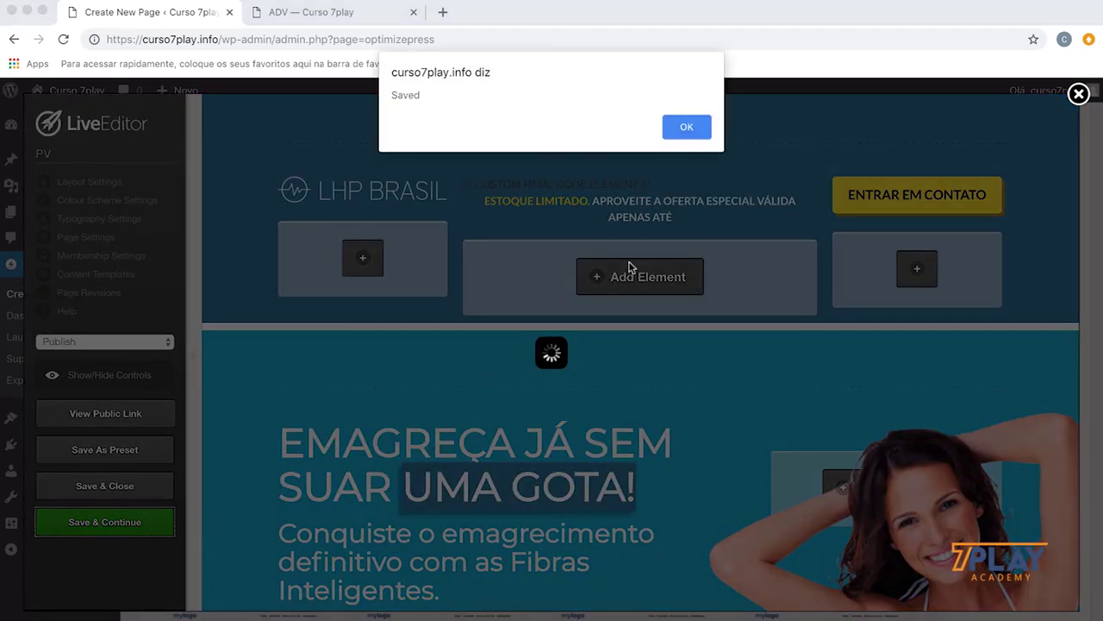
{"action": "left_click", "coordinate": [684, 126]}
Open the PV page's public link and look over the sales page.
{"action": "left_click", "coordinate": [128, 414]}
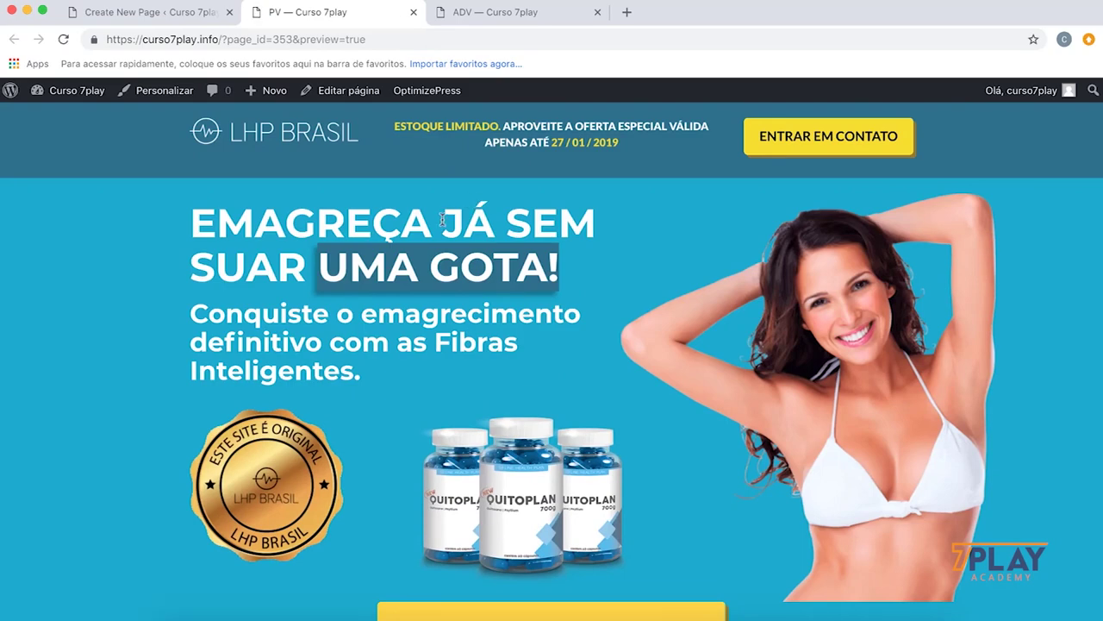
{"action": "scroll", "coordinate": [445, 221], "scroll_direction": "down", "scroll_amount": 20}
{"action": "scroll", "coordinate": [449, 222], "scroll_direction": "down", "scroll_amount": 10}
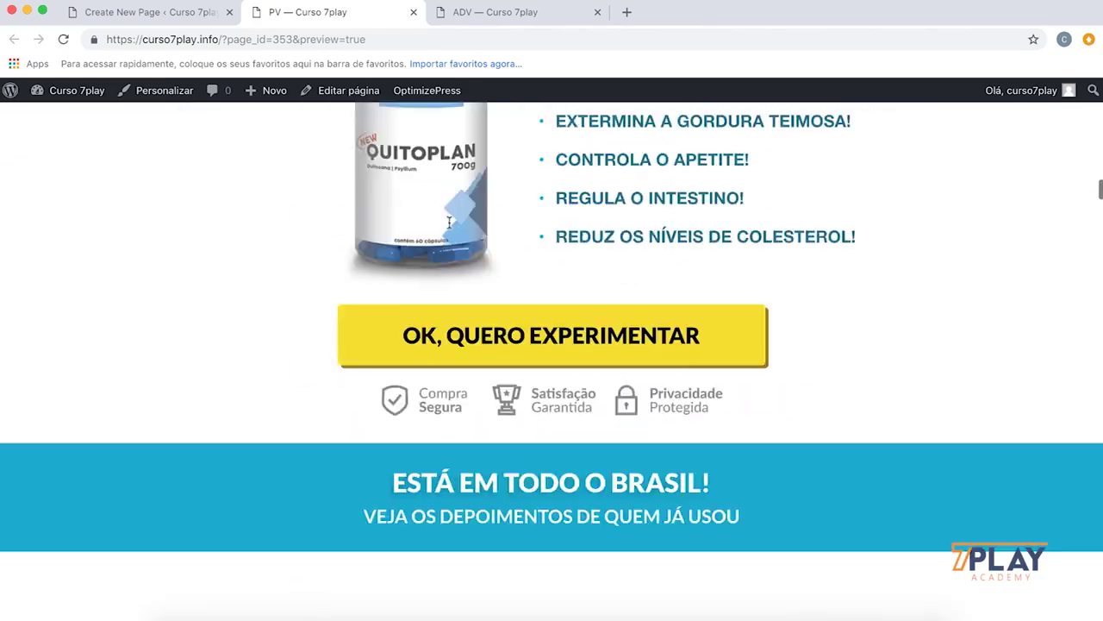
{"action": "scroll", "coordinate": [449, 221], "scroll_direction": "up", "scroll_amount": 20}
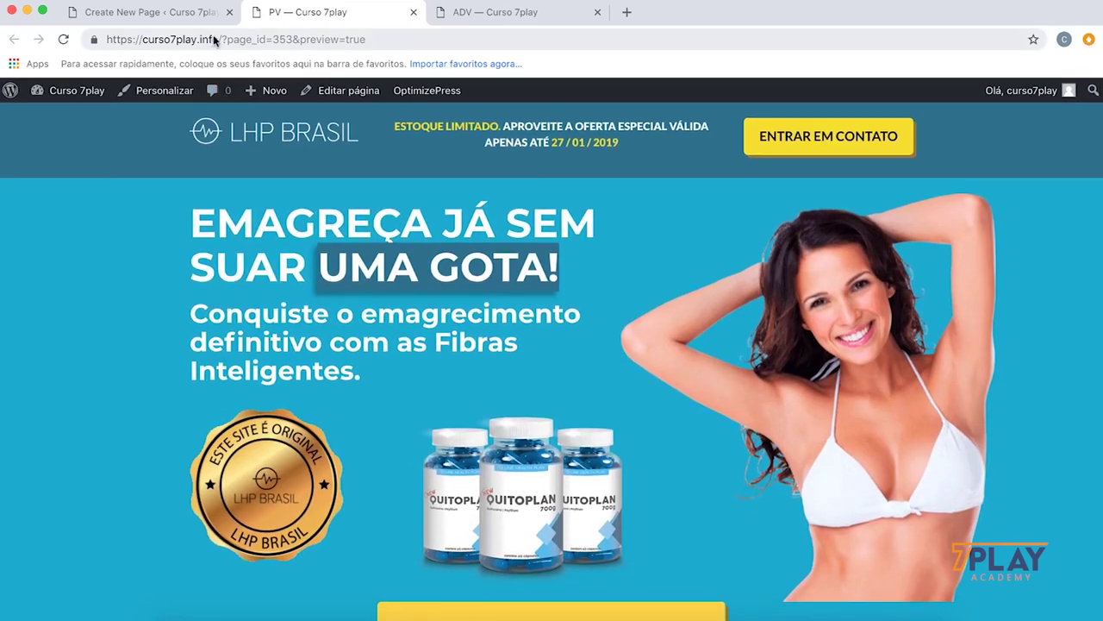
Examine the PV preview down to the kit offers and their purchase buttons.
{"action": "left_click", "coordinate": [207, 15]}
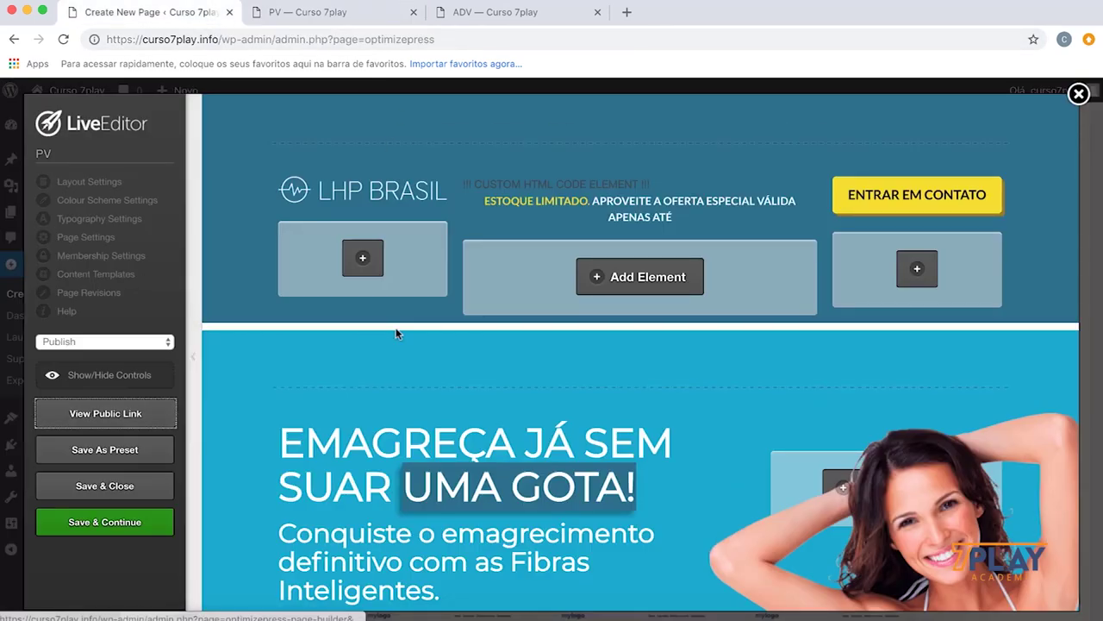
{"action": "mouse_move", "coordinate": [373, 196]}
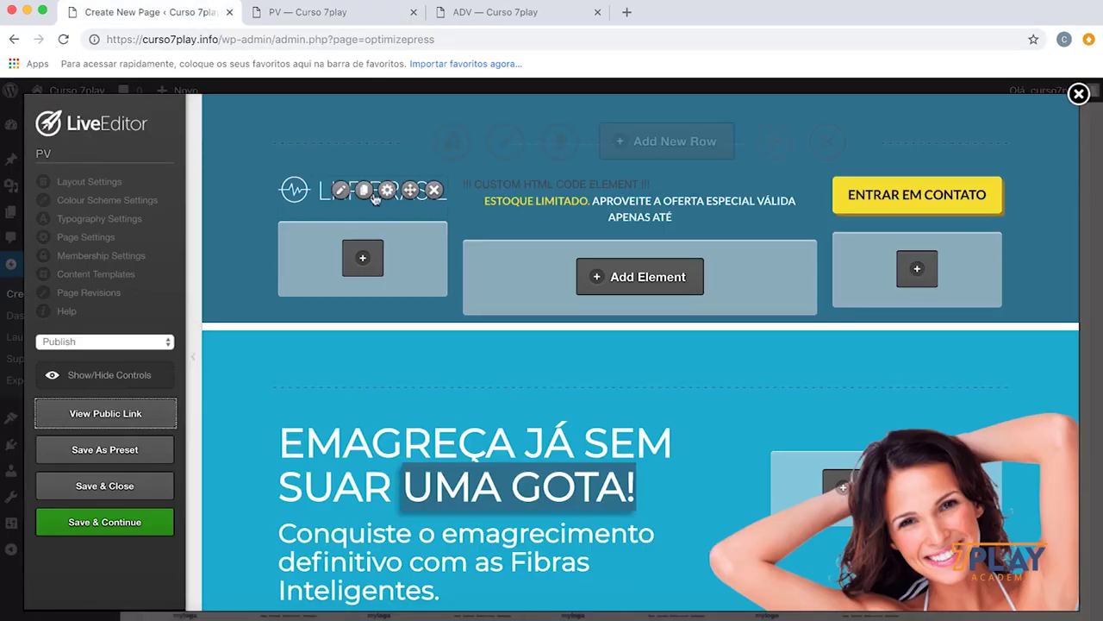
{"action": "mouse_move", "coordinate": [451, 387]}
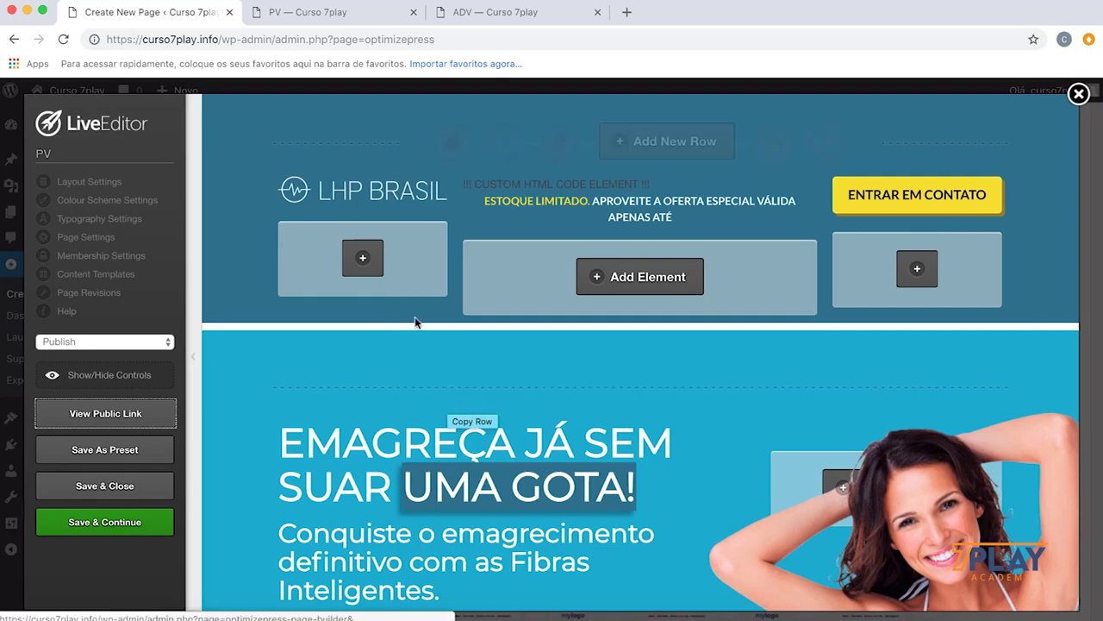
{"action": "key", "text": "super+2"}
{"action": "scroll", "coordinate": [387, 192], "scroll_direction": "down", "scroll_amount": 10}
{"action": "scroll", "coordinate": [387, 191], "scroll_direction": "down", "scroll_amount": 15}
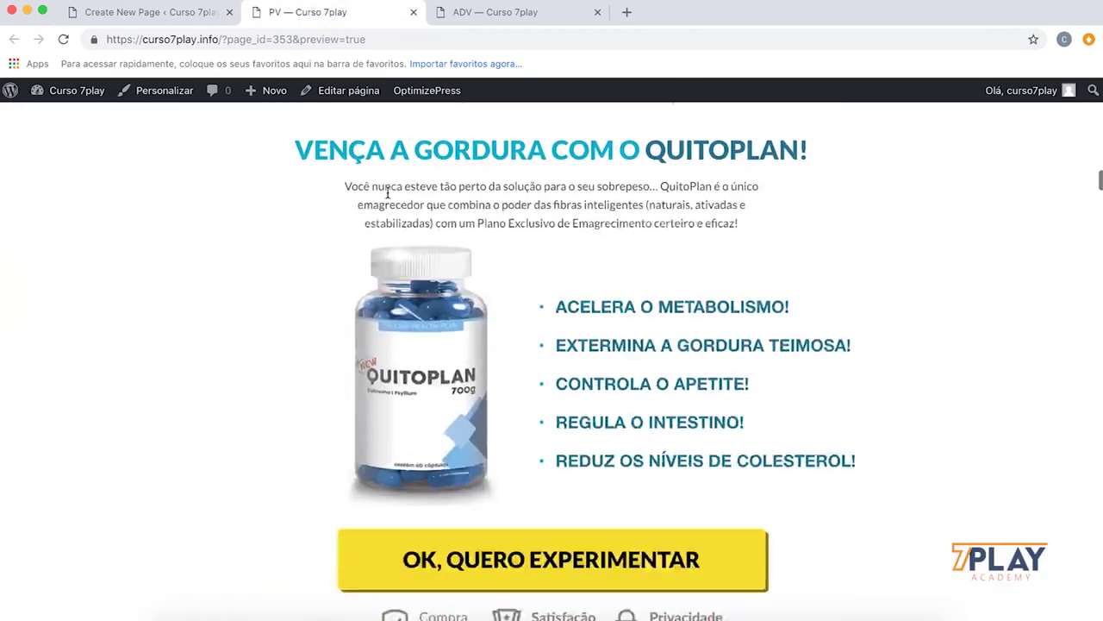
{"action": "scroll", "coordinate": [388, 198], "scroll_direction": "down", "scroll_amount": 15}
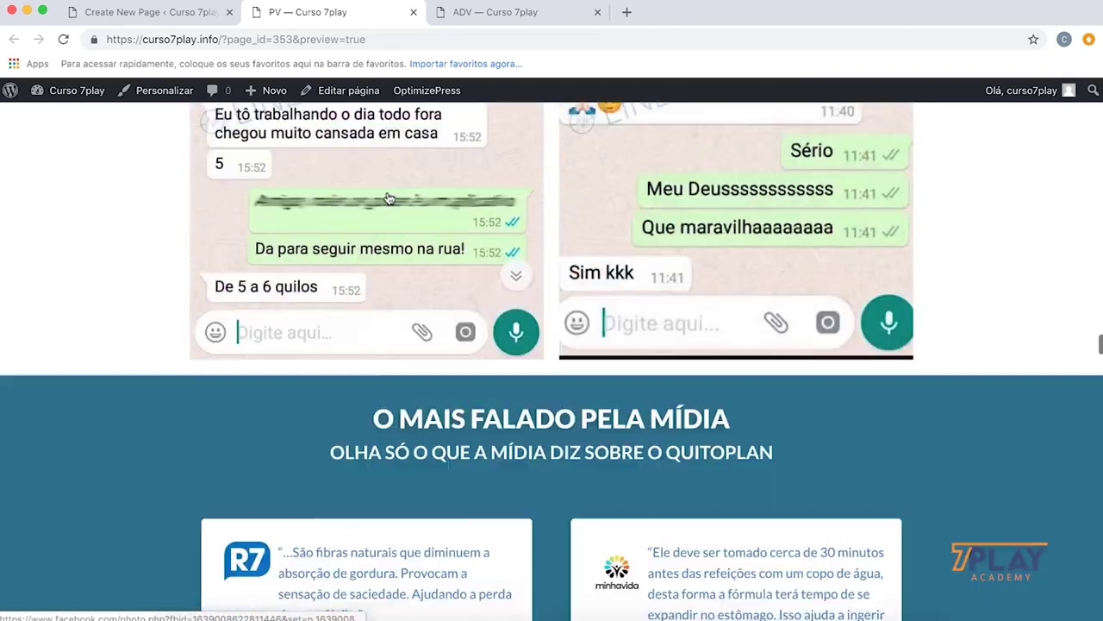
{"action": "scroll", "coordinate": [388, 220], "scroll_direction": "down", "scroll_amount": 8}
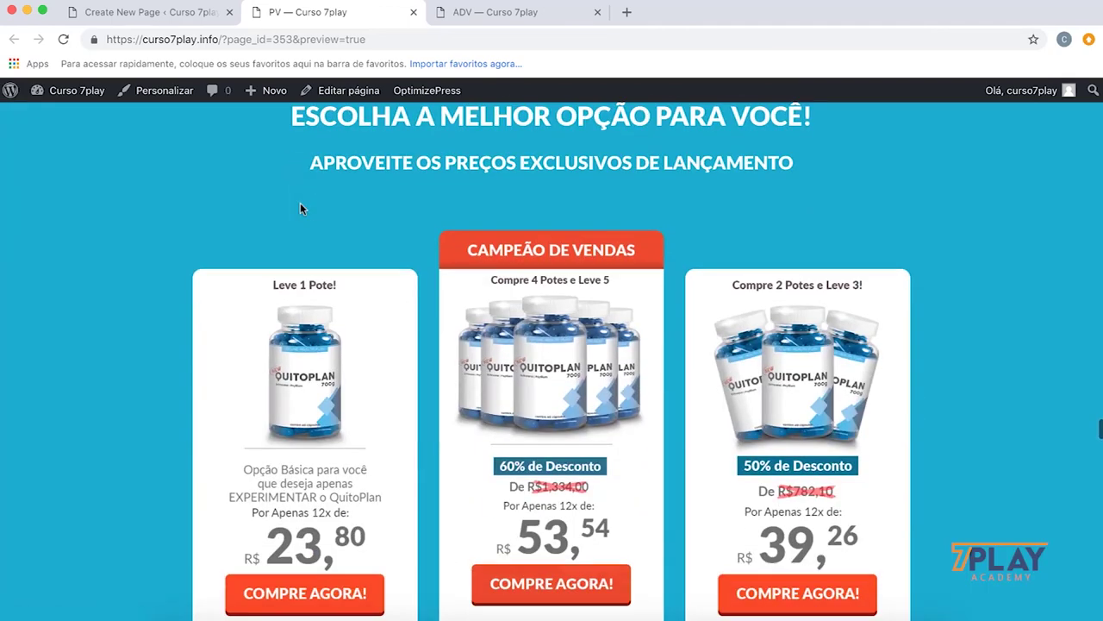
{"action": "scroll", "coordinate": [298, 222], "scroll_direction": "down", "scroll_amount": 3}
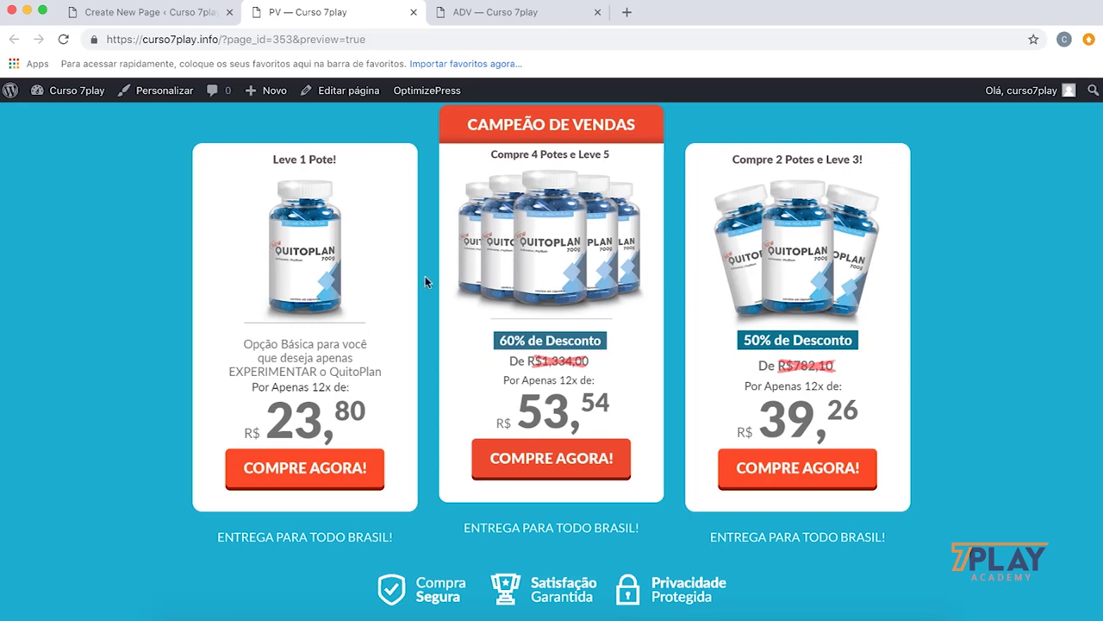
Open the PV page's Other Scripts settings and enlarge the footer script that defines the kit1, kit2 and kit3 checkout links.
{"action": "left_click", "coordinate": [176, 13]}
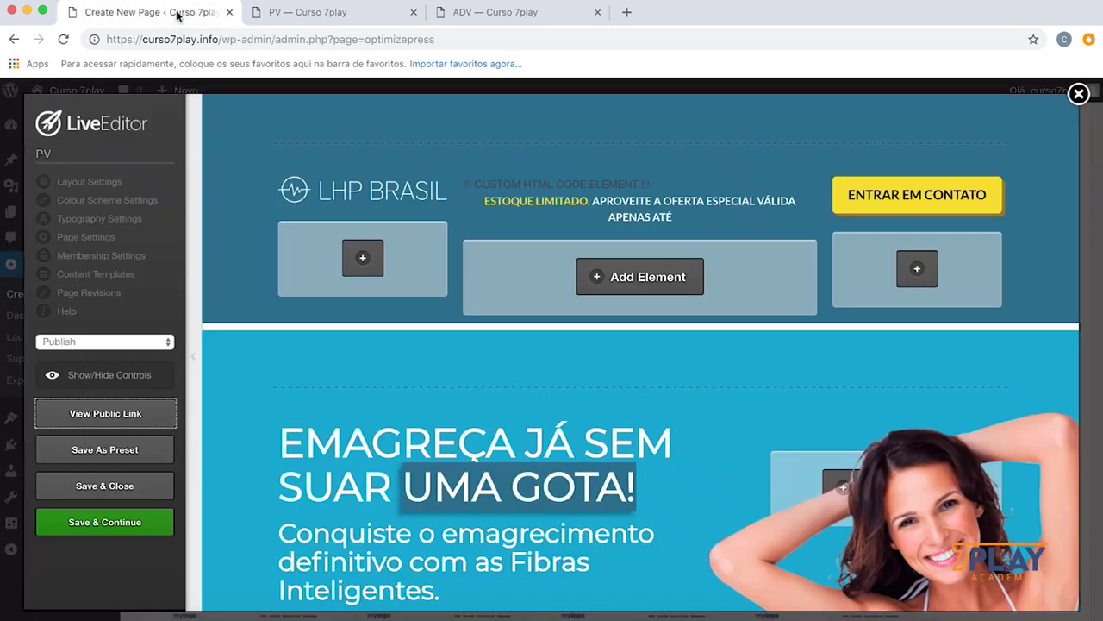
{"action": "left_click", "coordinate": [96, 238]}
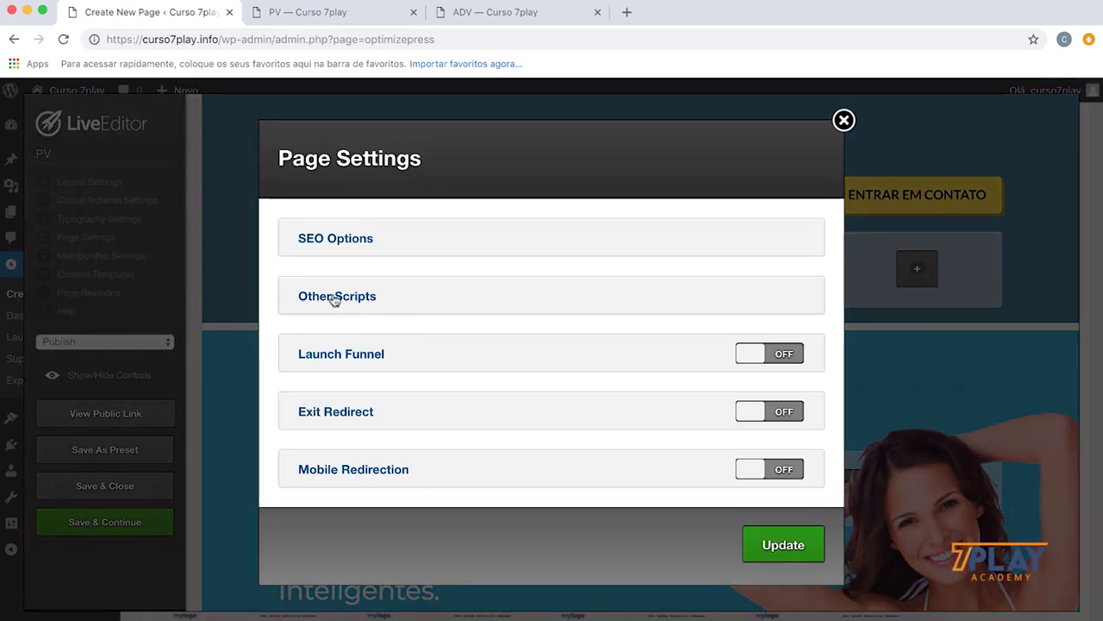
{"action": "left_click", "coordinate": [350, 303]}
{"action": "scroll", "coordinate": [288, 298], "scroll_direction": "down", "scroll_amount": 10}
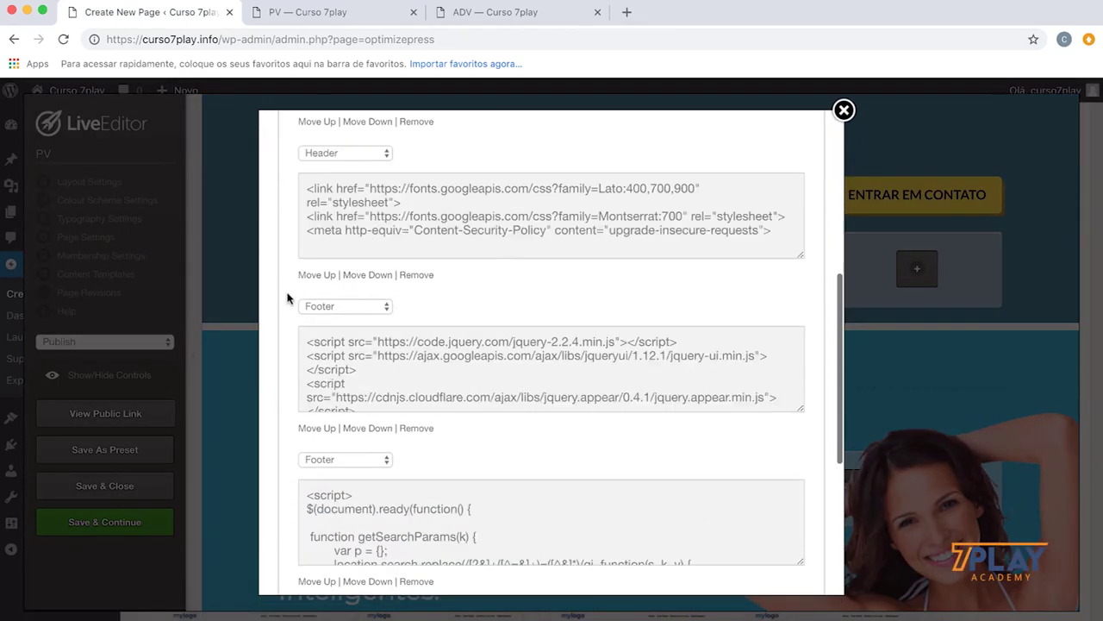
{"action": "left_click_drag", "start_coordinate": [800, 362], "coordinate": [796, 510]}
{"action": "scroll", "coordinate": [564, 307], "scroll_direction": "down", "scroll_amount": 3}
{"action": "scroll", "coordinate": [569, 321], "scroll_direction": "down", "scroll_amount": 1}
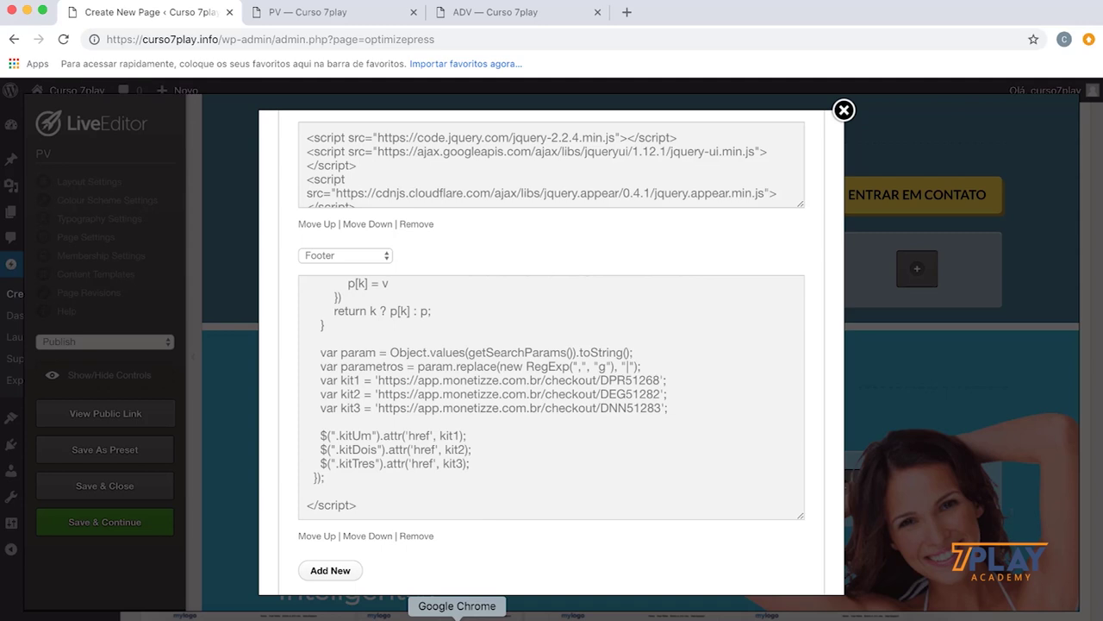
Switch to Monetizze and check the destination URLs of the Checkout KIT 1, KIT 2 and KIT 3 campaigns.
{"action": "right_click", "coordinate": [457, 616]}
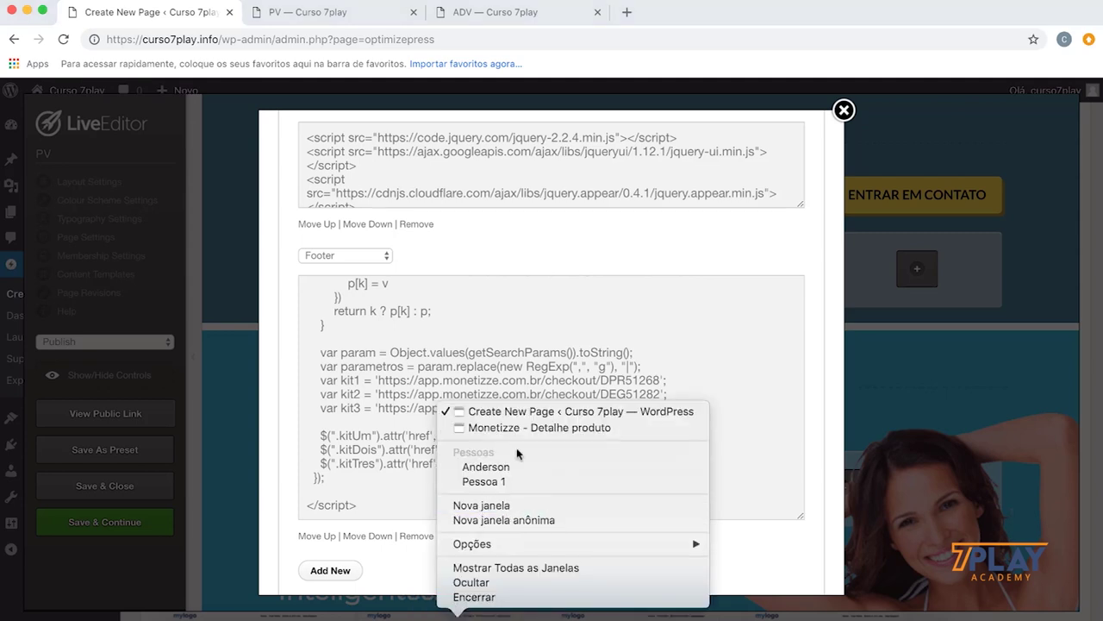
{"action": "left_click", "coordinate": [556, 428]}
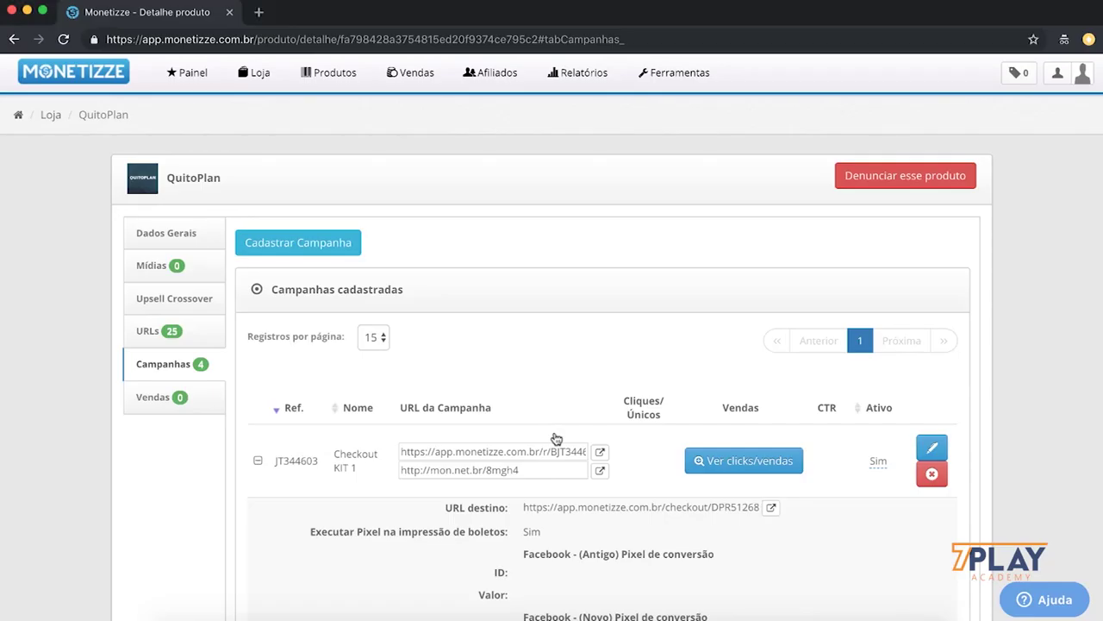
{"action": "scroll", "coordinate": [427, 372], "scroll_direction": "down", "scroll_amount": 3}
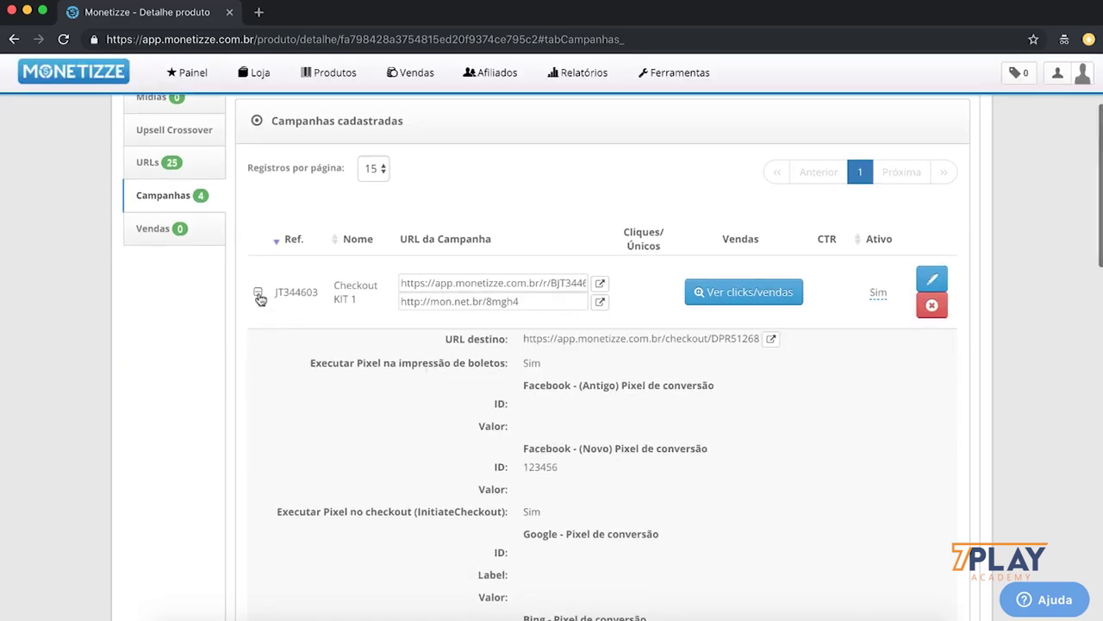
{"action": "left_click", "coordinate": [258, 294]}
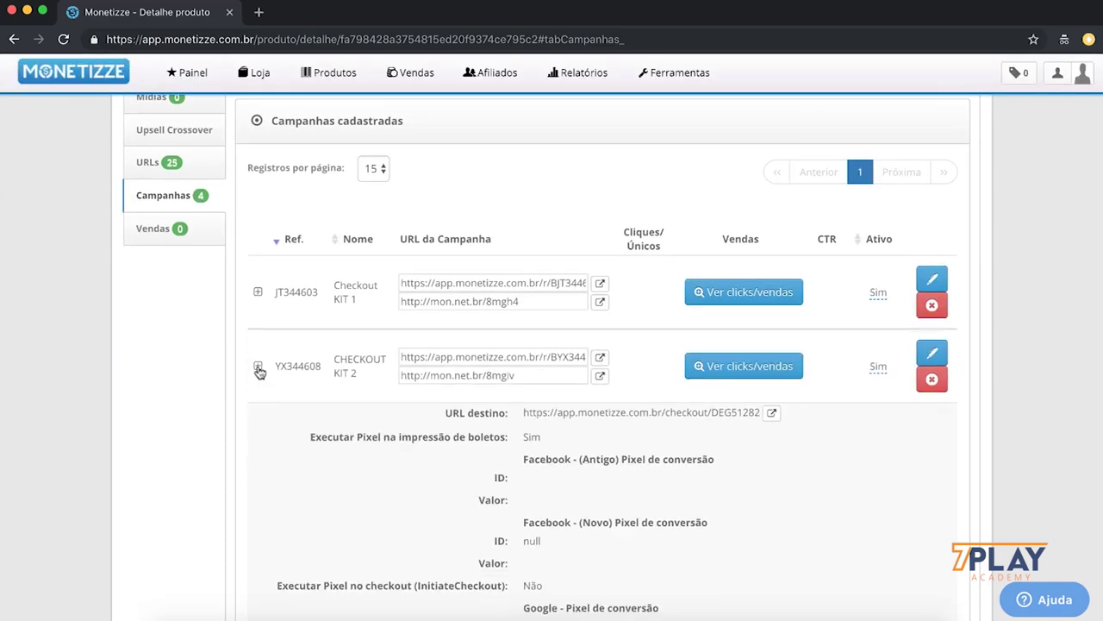
{"action": "left_click", "coordinate": [257, 368]}
{"action": "left_click", "coordinate": [258, 441]}
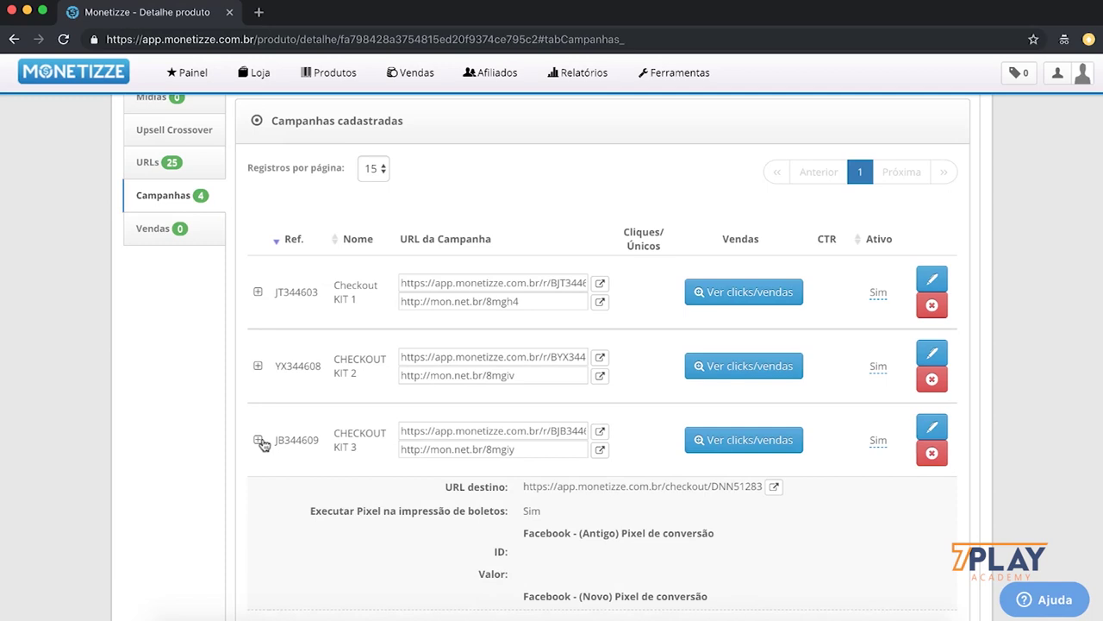
{"action": "left_click", "coordinate": [515, 288]}
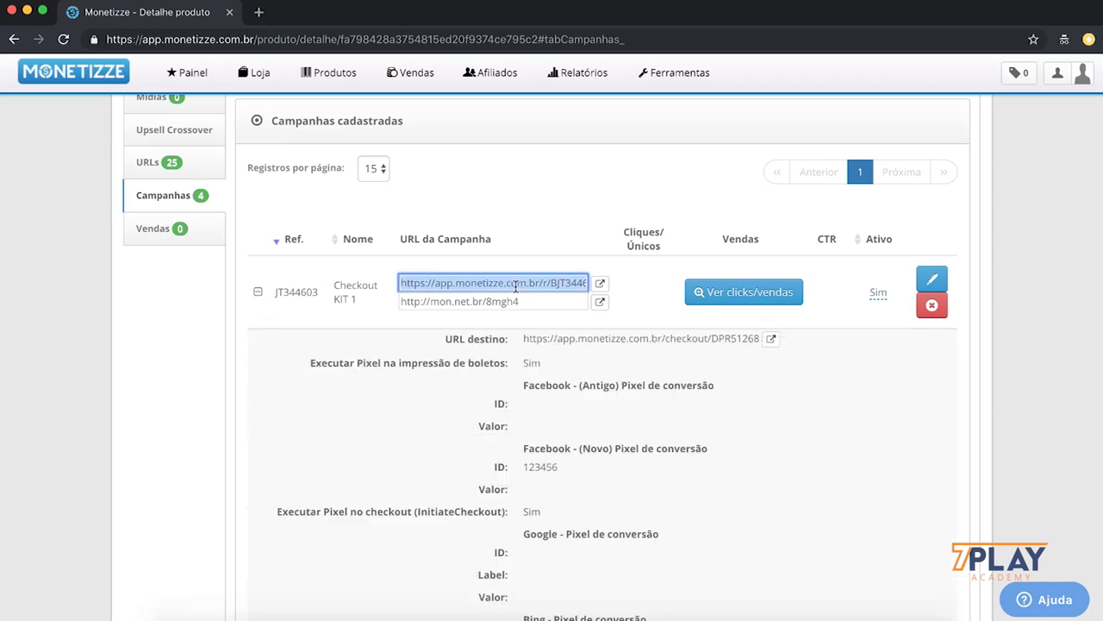
{"action": "key", "text": "super+Tab"}
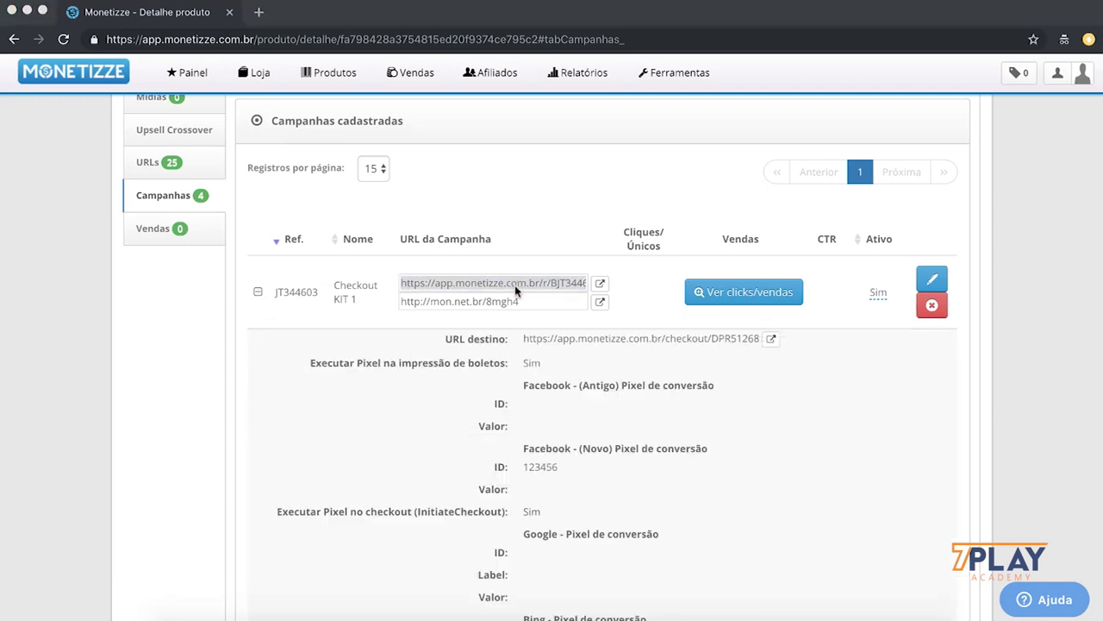
{"action": "key", "text": "super+Tab"}
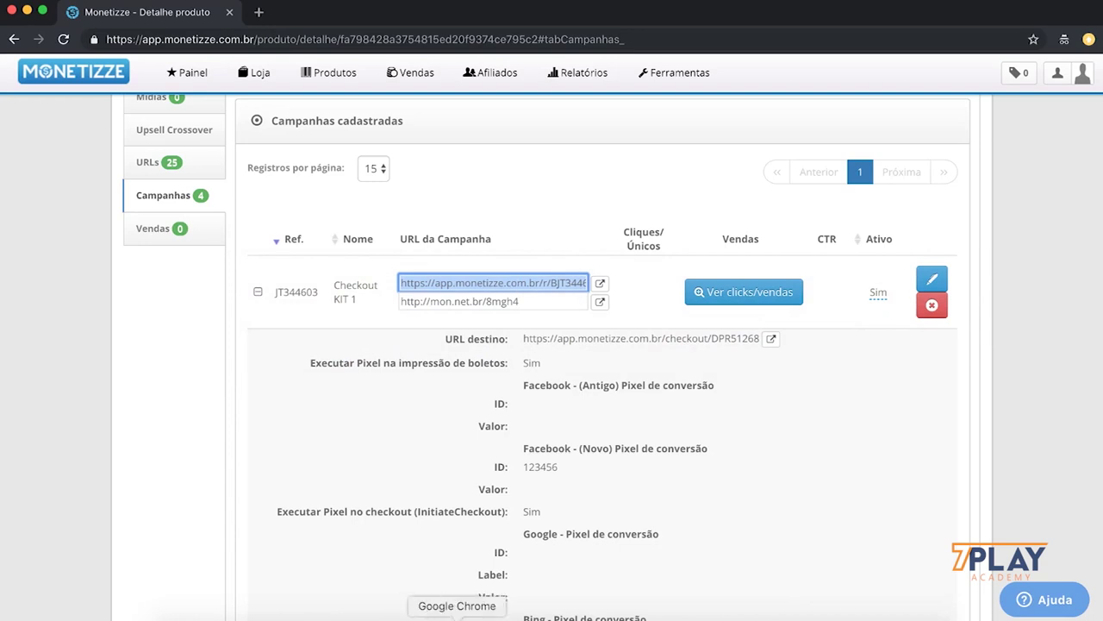
{"action": "right_click", "coordinate": [457, 619]}
{"action": "left_click", "coordinate": [506, 412]}
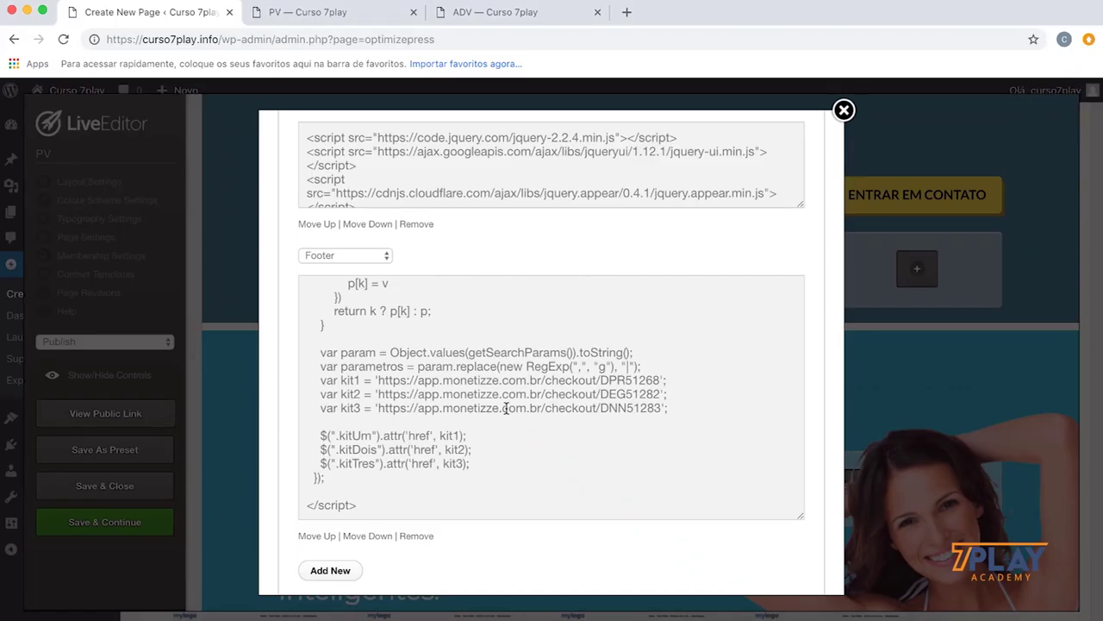
{"action": "left_click_drag", "start_coordinate": [378, 380], "coordinate": [650, 382]}
{"action": "type", "text": "https://app.monetizze.com.br/r/BJT344603"}
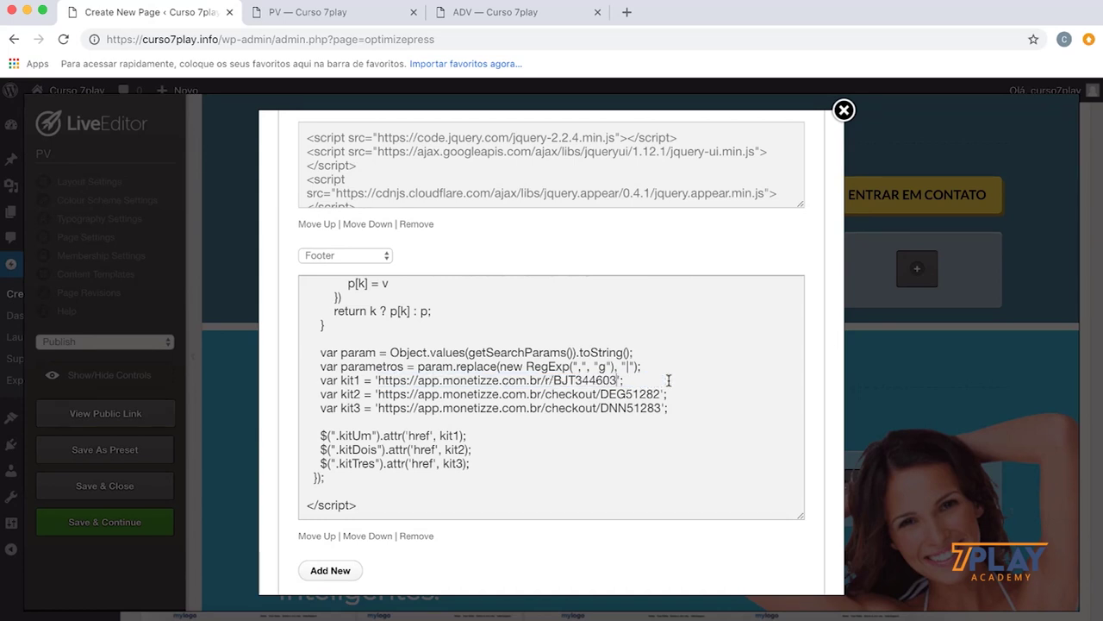
{"action": "right_click", "coordinate": [457, 616]}
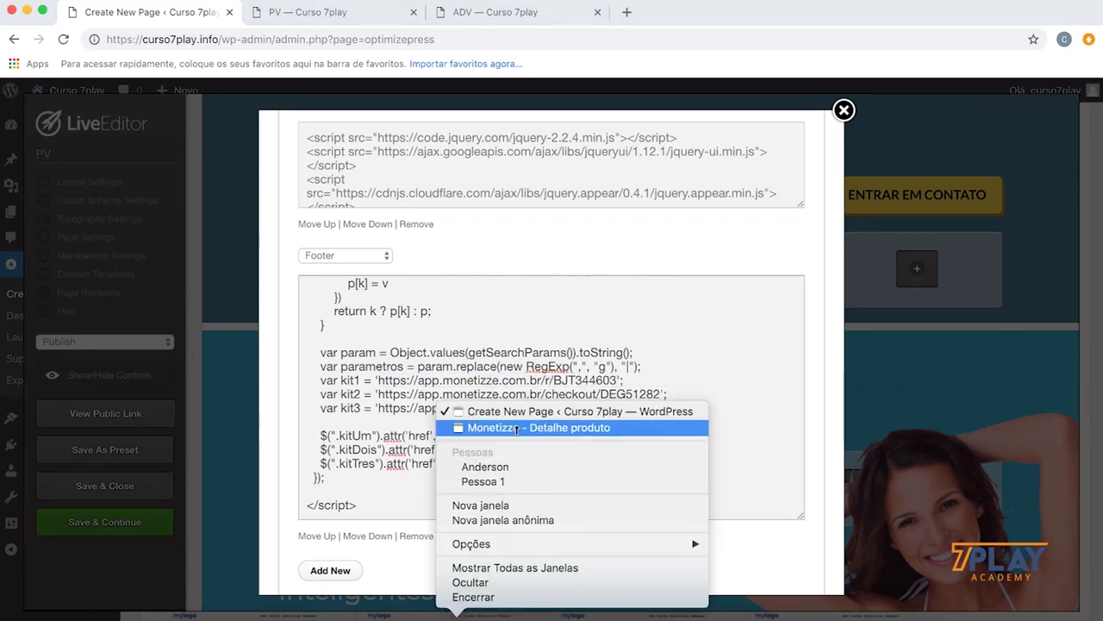
{"action": "left_click", "coordinate": [517, 428]}
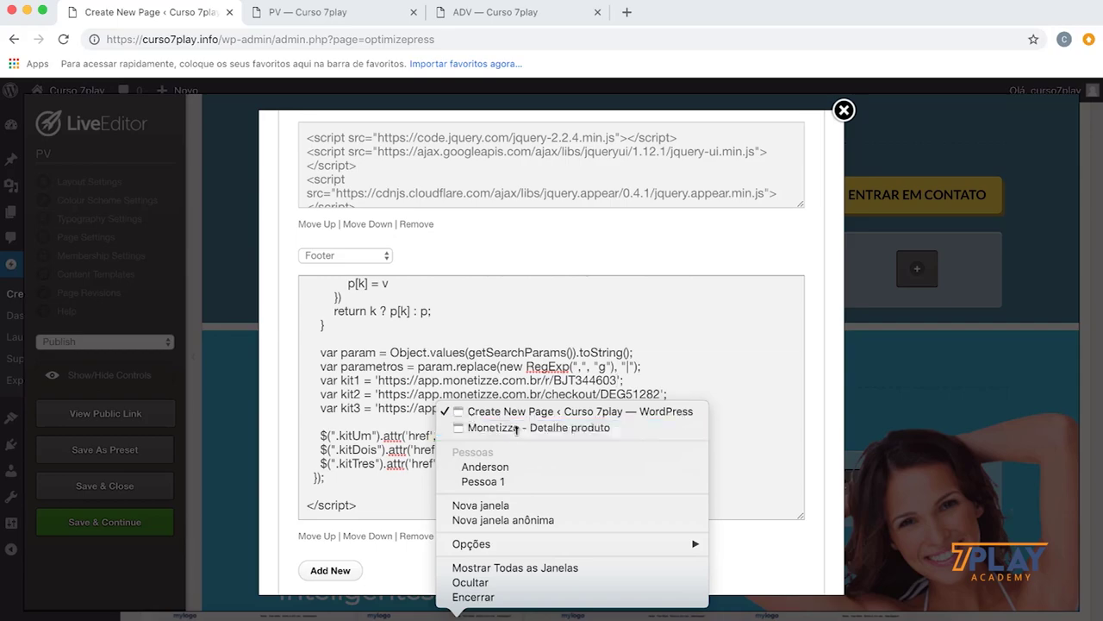
{"action": "left_click", "coordinate": [468, 360]}
{"action": "right_click", "coordinate": [457, 615]}
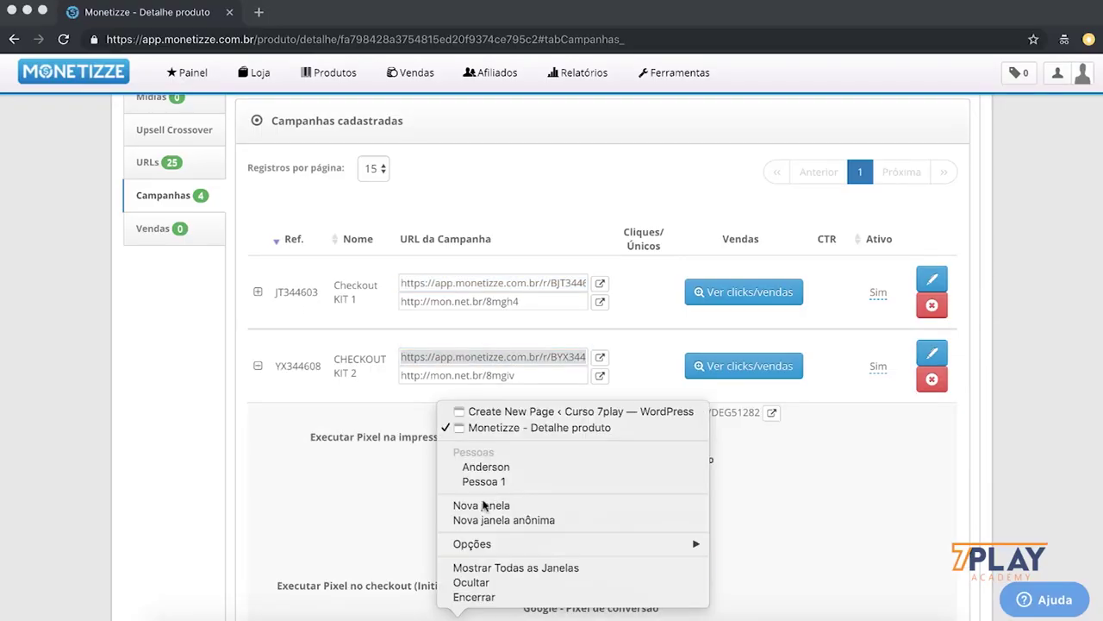
{"action": "left_click", "coordinate": [517, 411]}
{"action": "left_click_drag", "start_coordinate": [377, 394], "coordinate": [662, 394]}
{"action": "type", "text": "https://app.monetizze.com.br/r/BYX344608"}
{"action": "right_click", "coordinate": [456, 615]}
{"action": "left_click", "coordinate": [517, 426]}
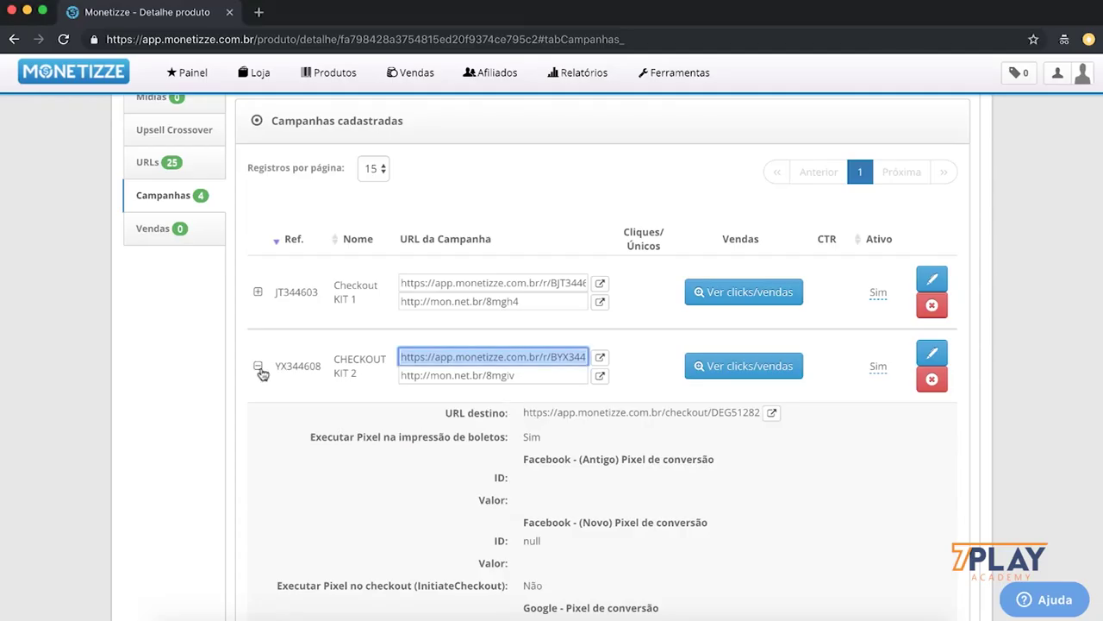
{"action": "left_click", "coordinate": [468, 431]}
{"action": "right_click", "coordinate": [456, 616]}
{"action": "left_click", "coordinate": [508, 412]}
{"action": "left_click_drag", "start_coordinate": [378, 409], "coordinate": [662, 409]}
{"action": "type", "text": "https://app.monetizze.com.br/r/BJB344609"}
Update the page settings with the edited footer script and save the PV page.
{"action": "scroll", "coordinate": [642, 416], "scroll_direction": "down", "scroll_amount": 5}
{"action": "left_click", "coordinate": [764, 553]}
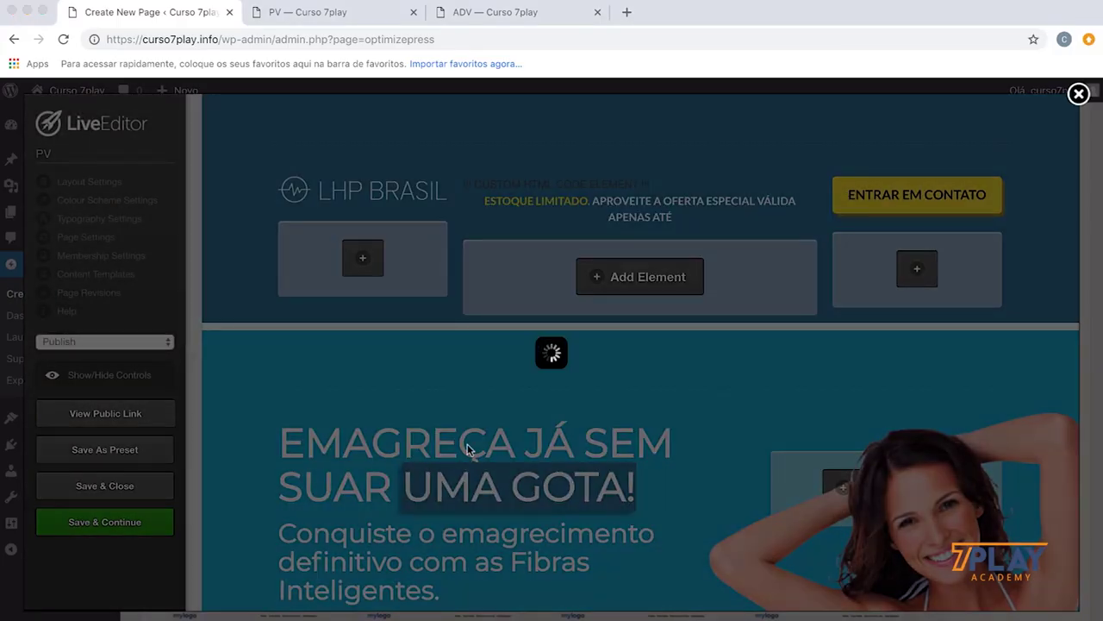
{"action": "left_click", "coordinate": [696, 125]}
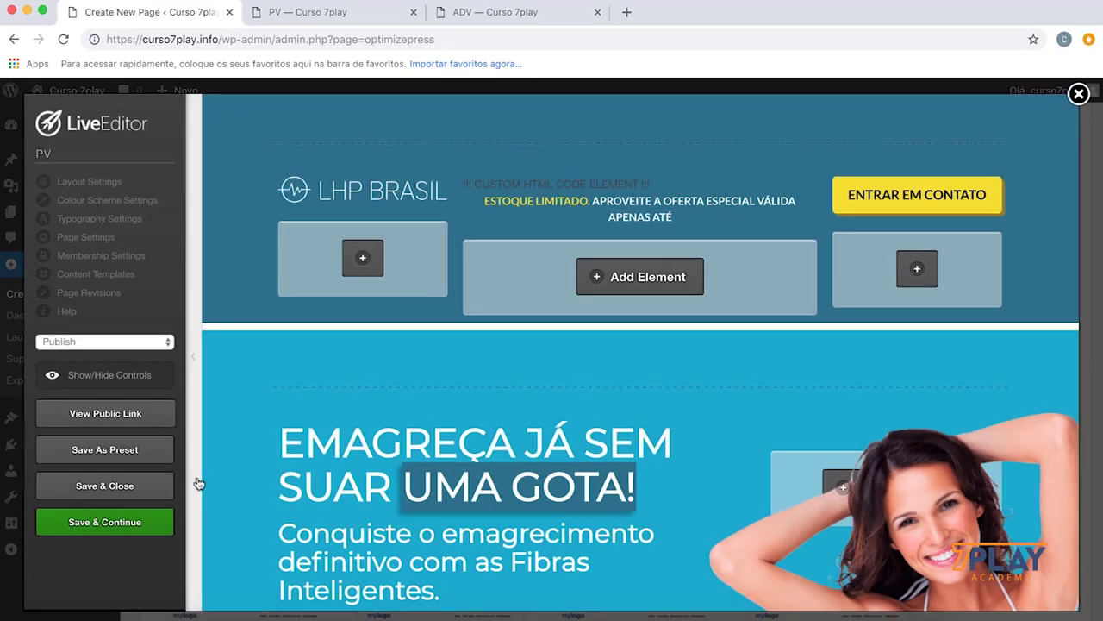
{"action": "left_click", "coordinate": [131, 527]}
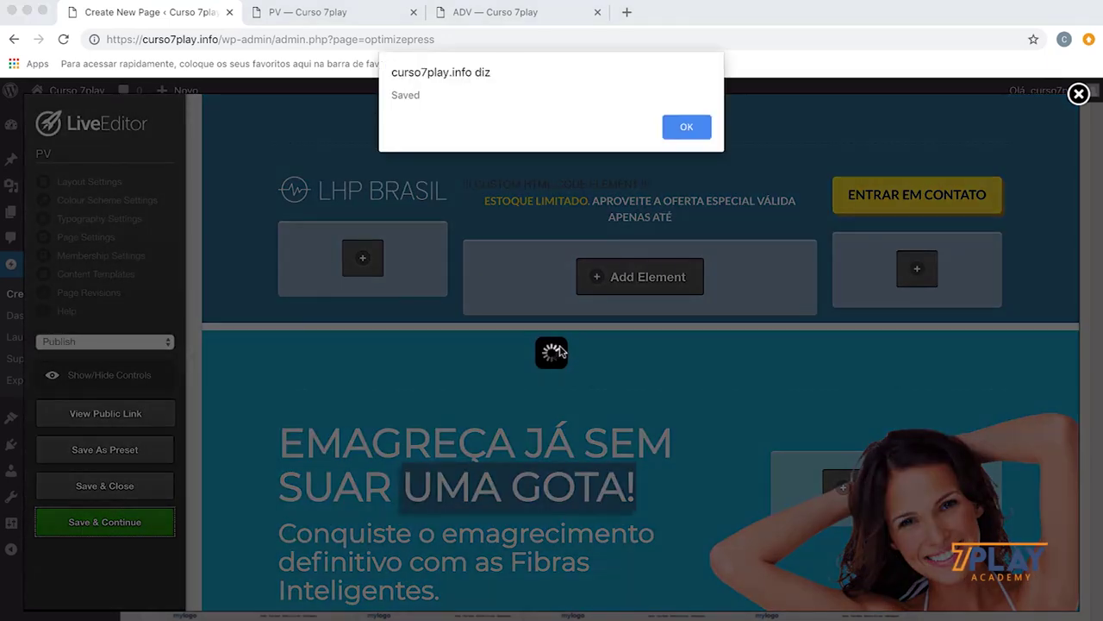
{"action": "left_click", "coordinate": [686, 127]}
{"action": "left_click", "coordinate": [86, 413]}
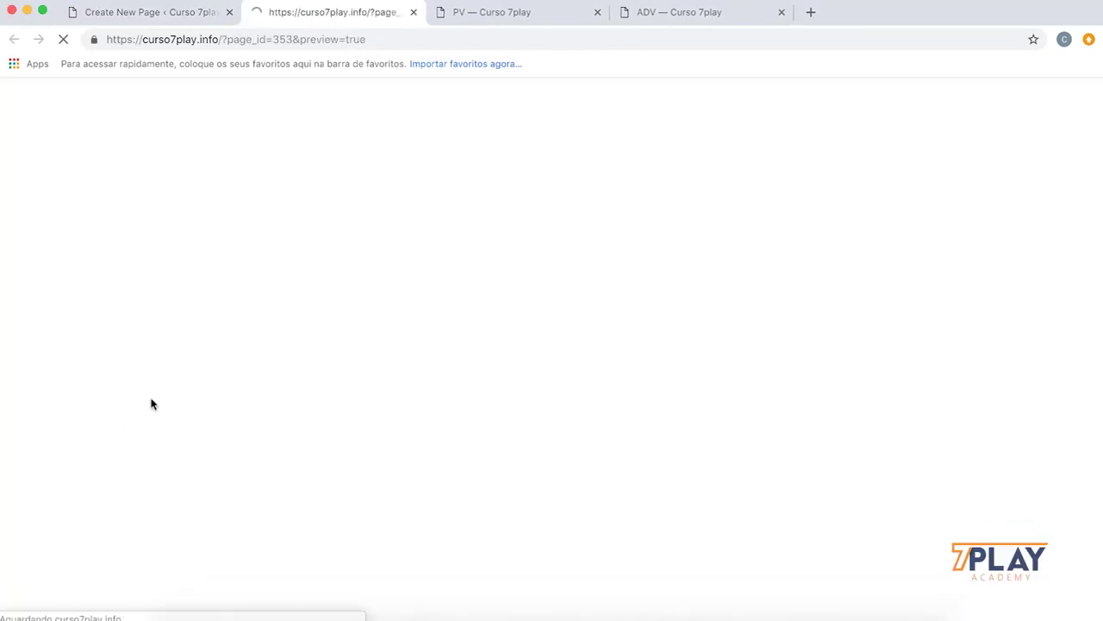
{"action": "left_click_drag", "start_coordinate": [227, 40], "coordinate": [611, 59]}
{"action": "key", "text": "BackSpace"}
{"action": "key", "text": "BackSpace"}
{"action": "type", "text": "pv"}
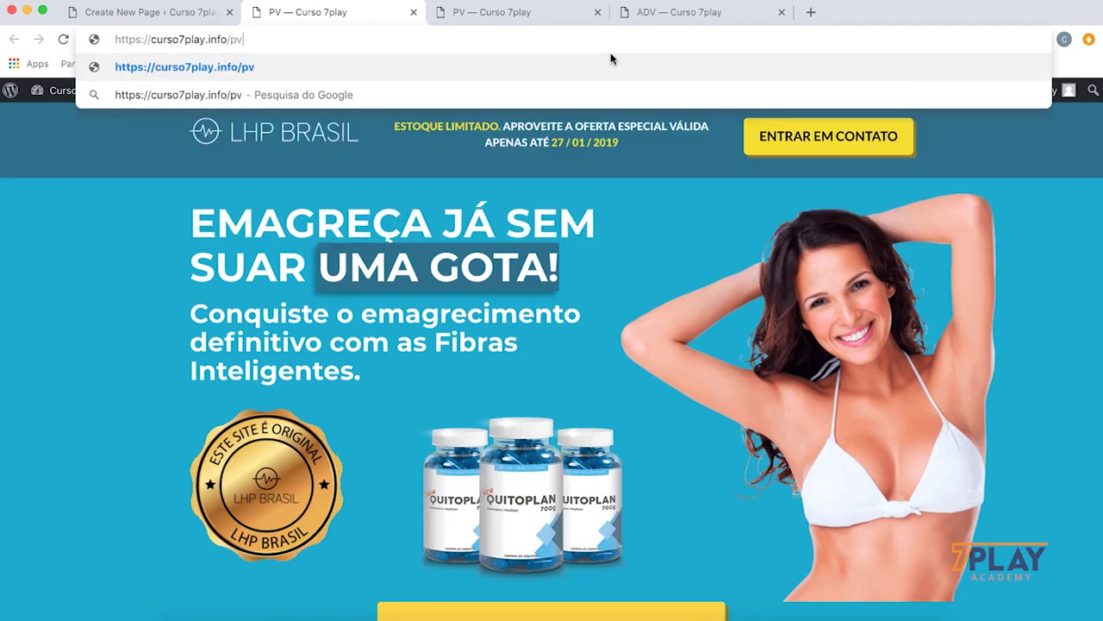
{"action": "key", "text": "Return"}
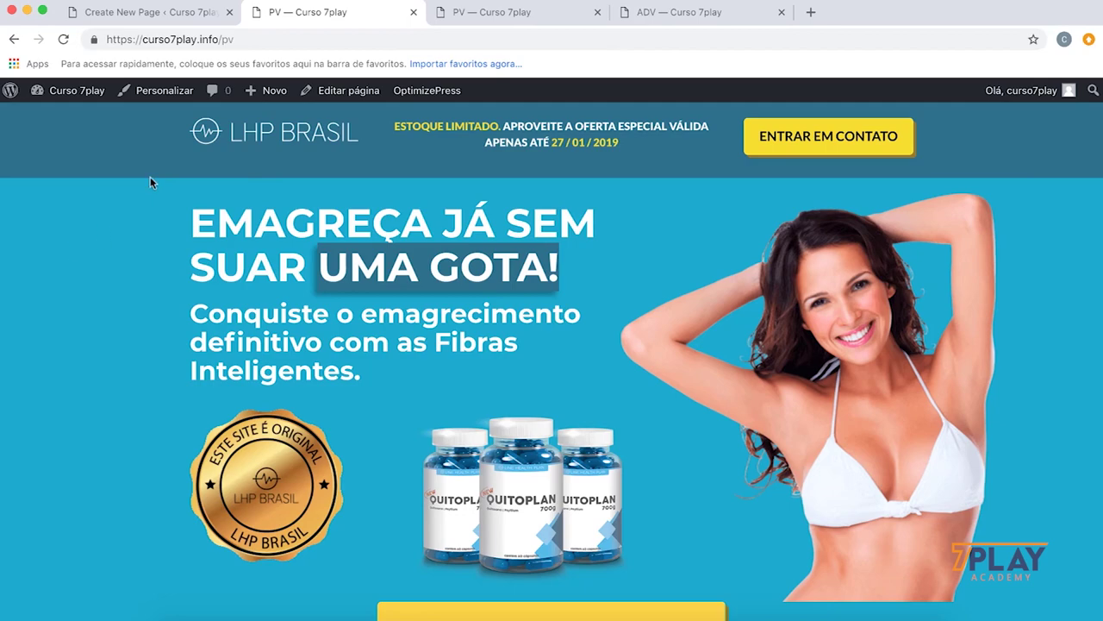
Test the one-pot kit's link on the sales page by opening its checkout in a new tab.
{"action": "scroll", "coordinate": [190, 204], "scroll_direction": "down", "scroll_amount": 10}
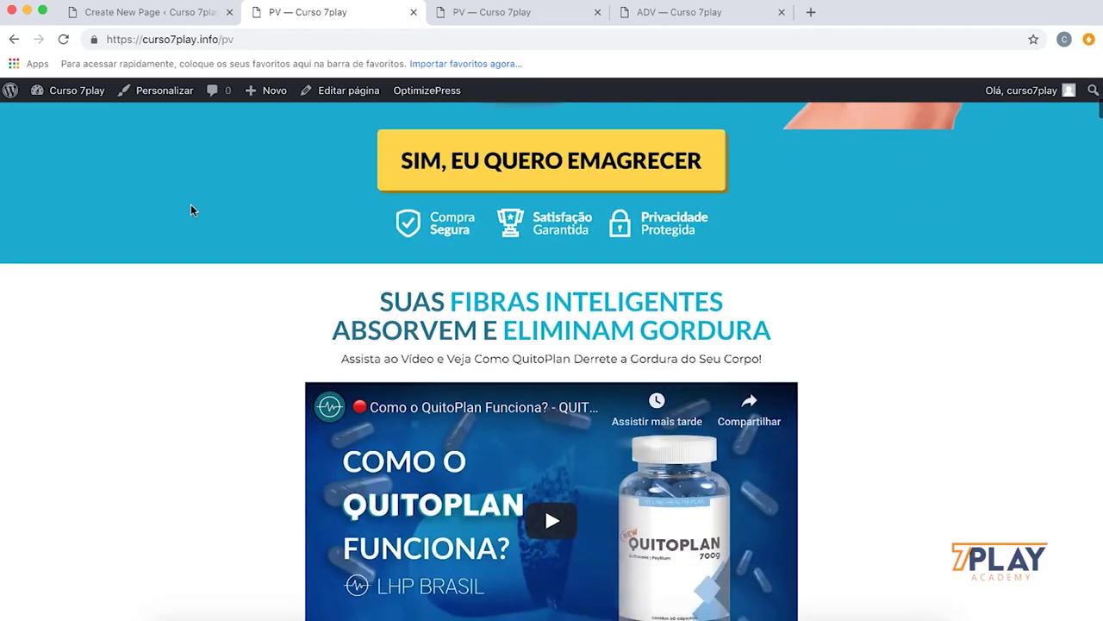
{"action": "left_click", "coordinate": [573, 134]}
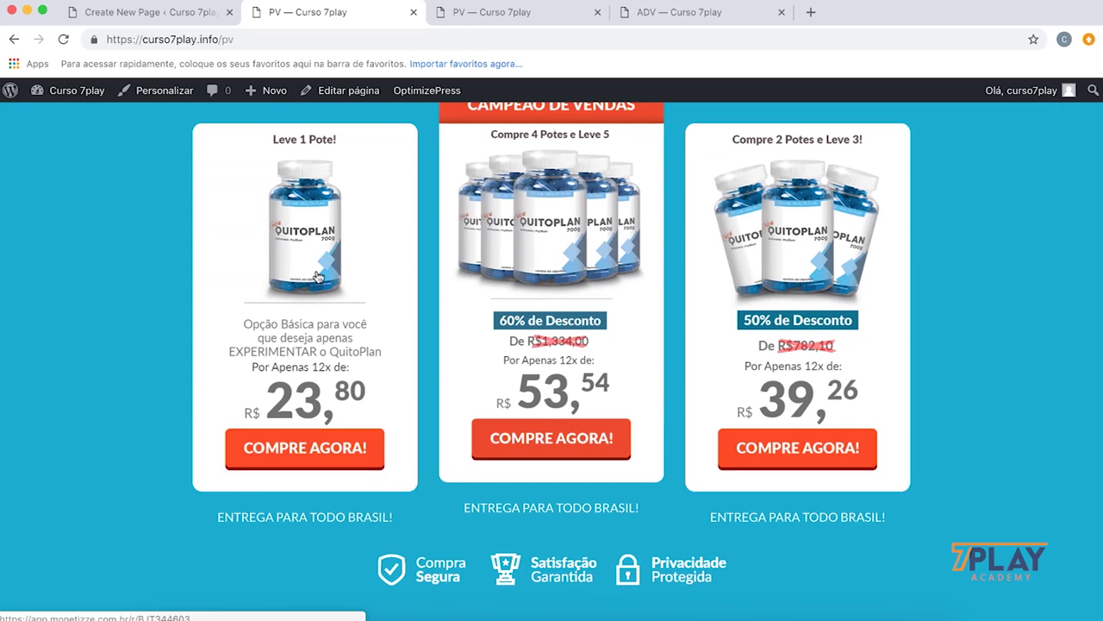
{"action": "right_click", "coordinate": [319, 246]}
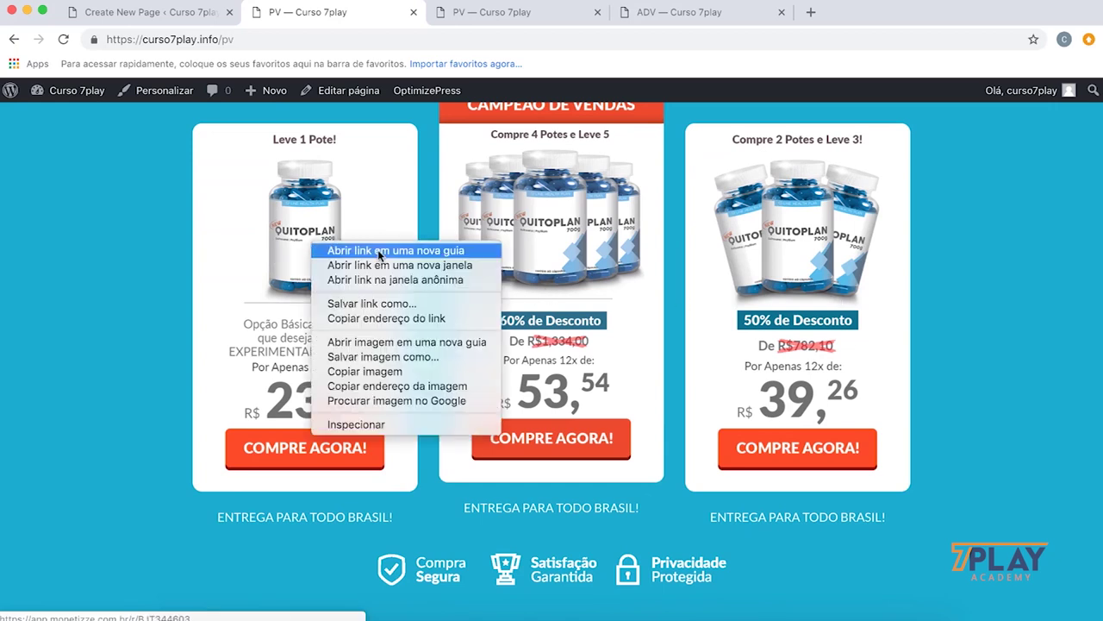
{"action": "left_click", "coordinate": [388, 249]}
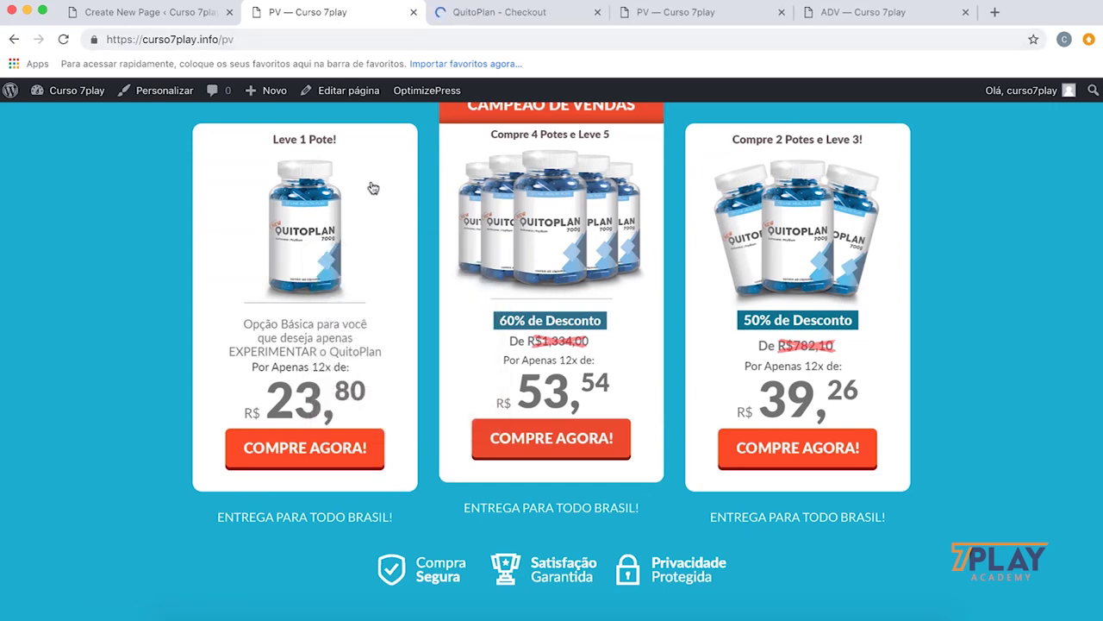
{"action": "left_click", "coordinate": [517, 12]}
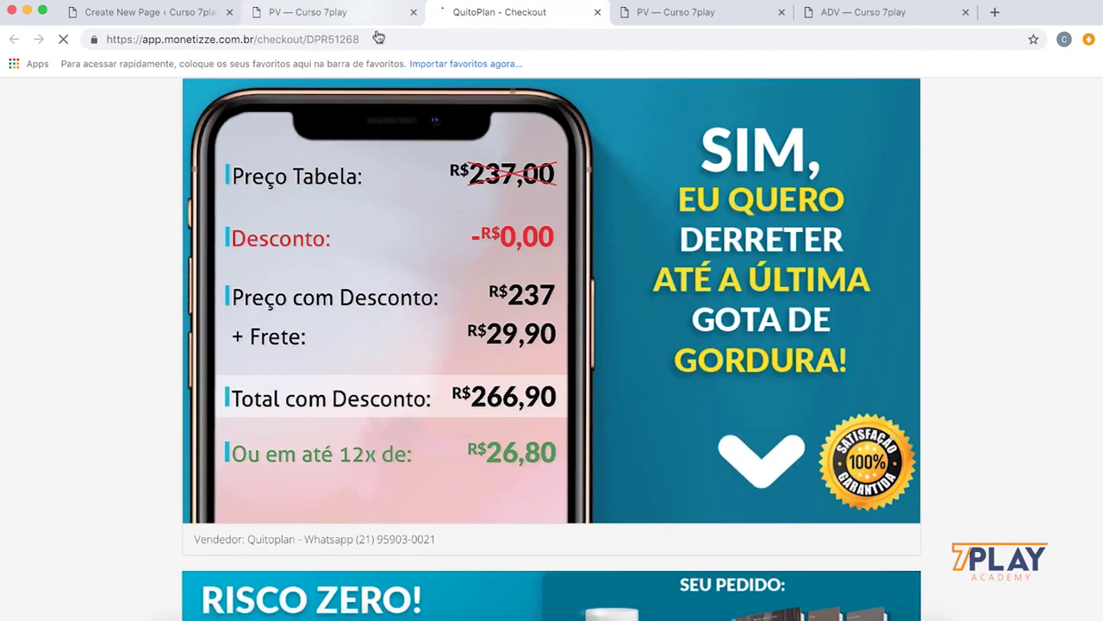
Return to the sales page and test the five-pot kit's link by opening its checkout in a new tab.
{"action": "left_click", "coordinate": [356, 18]}
{"action": "right_click", "coordinate": [571, 245]}
{"action": "left_click", "coordinate": [652, 251]}
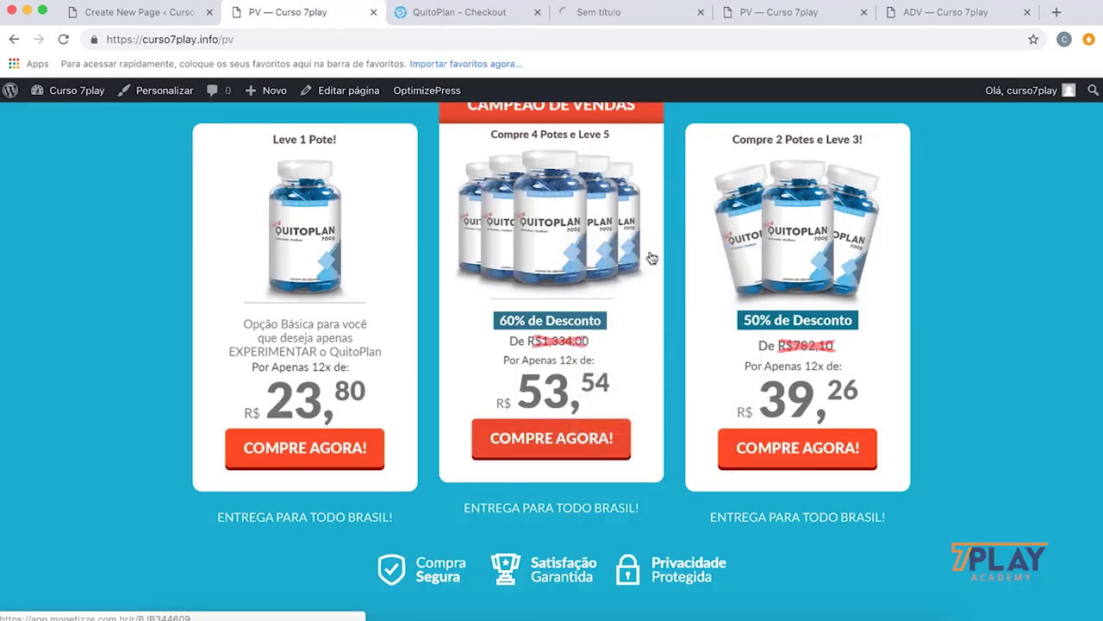
{"action": "left_click", "coordinate": [611, 14]}
{"action": "scroll", "coordinate": [470, 174], "scroll_direction": "down", "scroll_amount": 3}
{"action": "scroll", "coordinate": [473, 180], "scroll_direction": "up", "scroll_amount": 3}
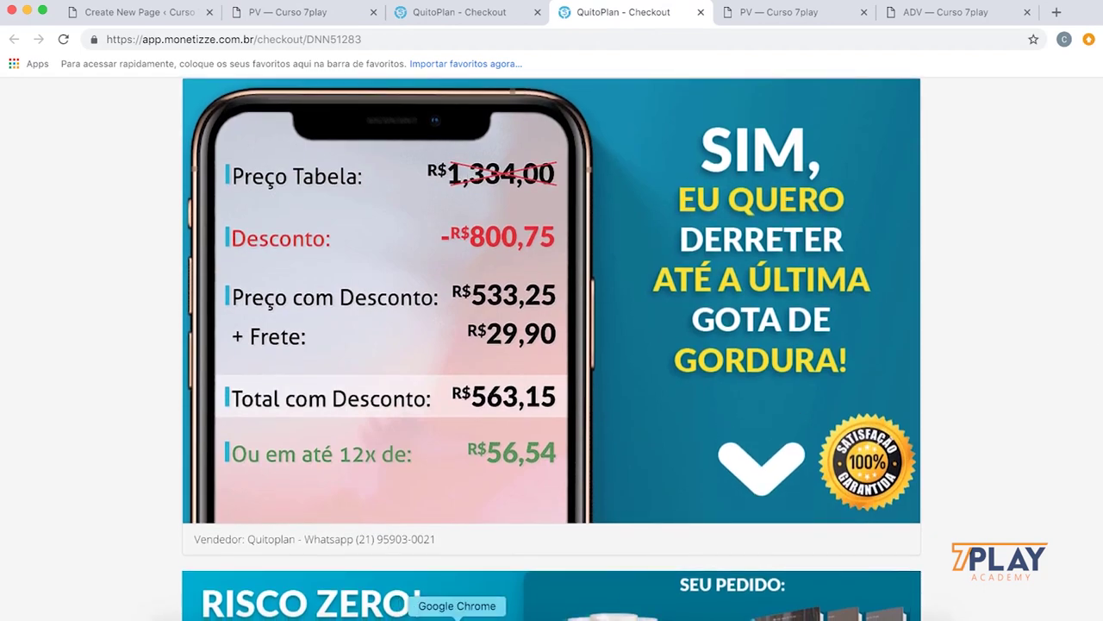
Switch to the Monetizze campaign list and check the clicks, sales and pixel details of the CHECKOUT KIT 3 campaign.
{"action": "right_click", "coordinate": [457, 617]}
{"action": "left_click", "coordinate": [506, 419]}
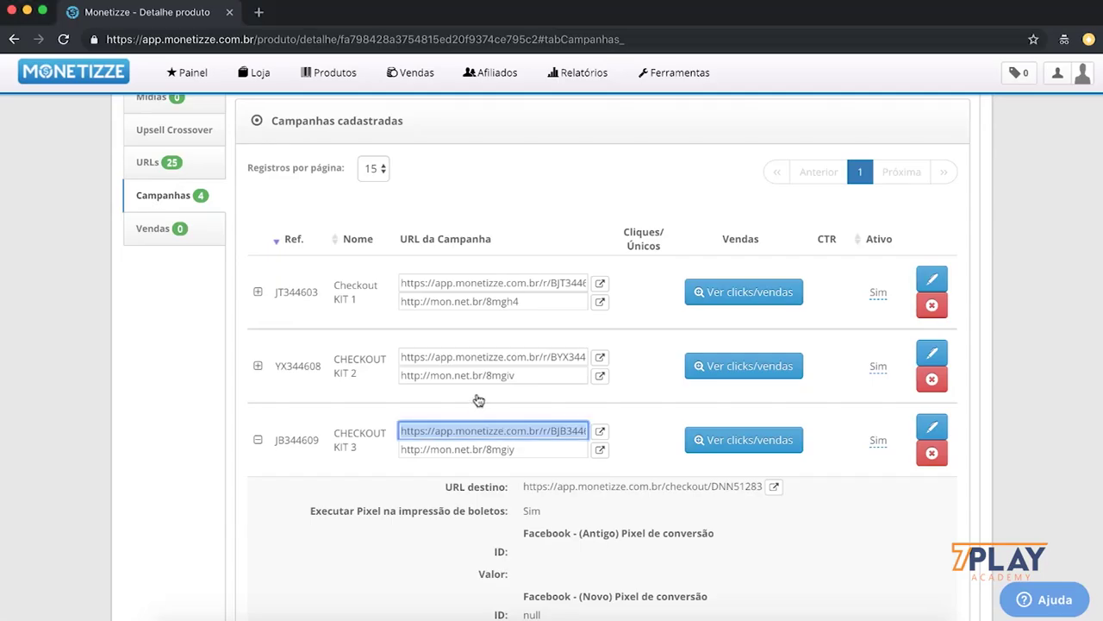
{"action": "left_click", "coordinate": [258, 441]}
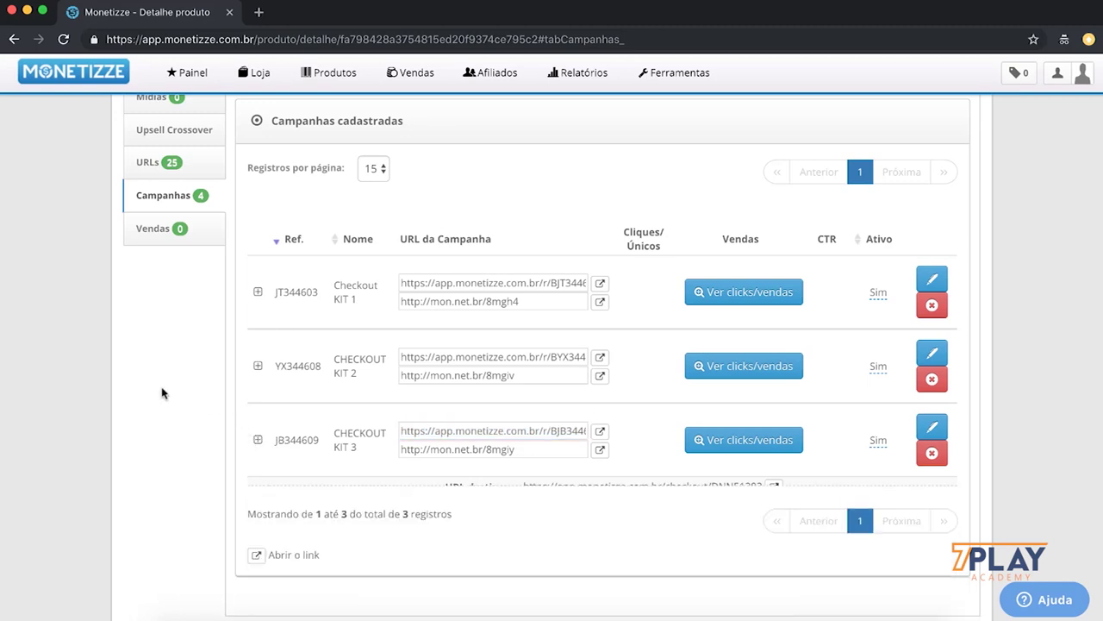
{"action": "left_click", "coordinate": [716, 440]}
{"action": "scroll", "coordinate": [554, 436], "scroll_direction": "down", "scroll_amount": 1}
{"action": "scroll", "coordinate": [554, 435], "scroll_direction": "down", "scroll_amount": 5}
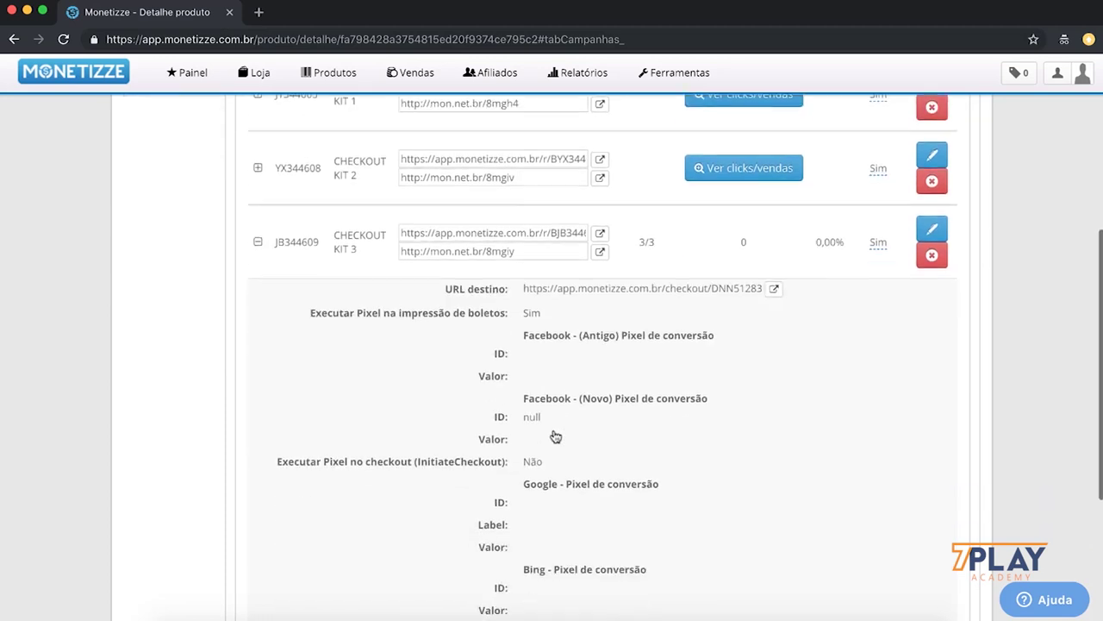
{"action": "scroll", "coordinate": [554, 435], "scroll_direction": "up", "scroll_amount": 3}
{"action": "scroll", "coordinate": [556, 437], "scroll_direction": "down", "scroll_amount": 2}
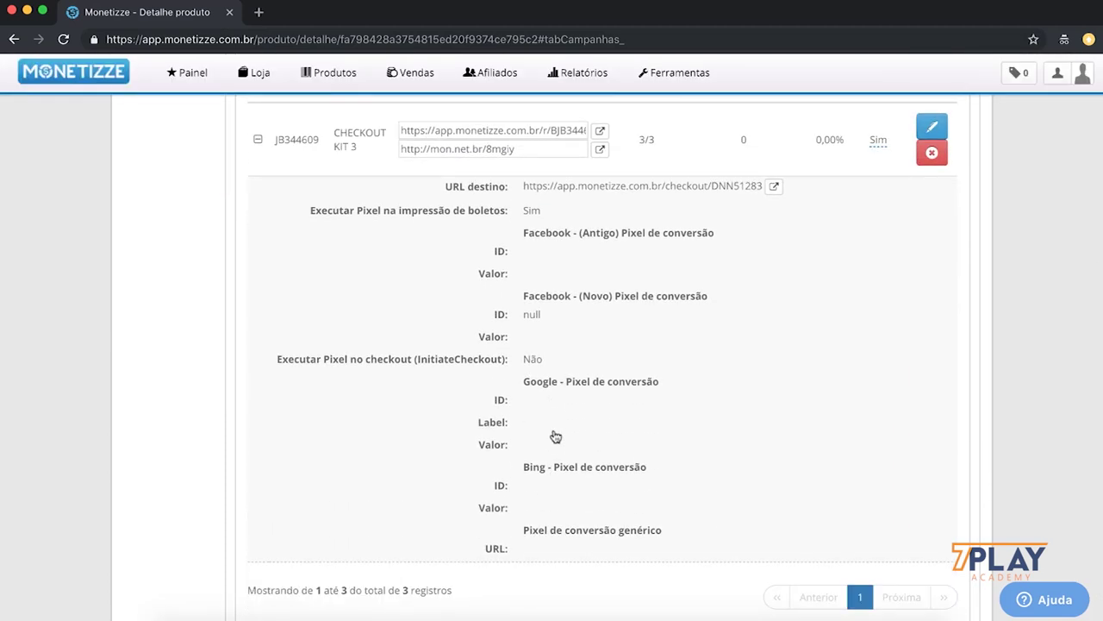
{"action": "scroll", "coordinate": [556, 435], "scroll_direction": "up", "scroll_amount": 5}
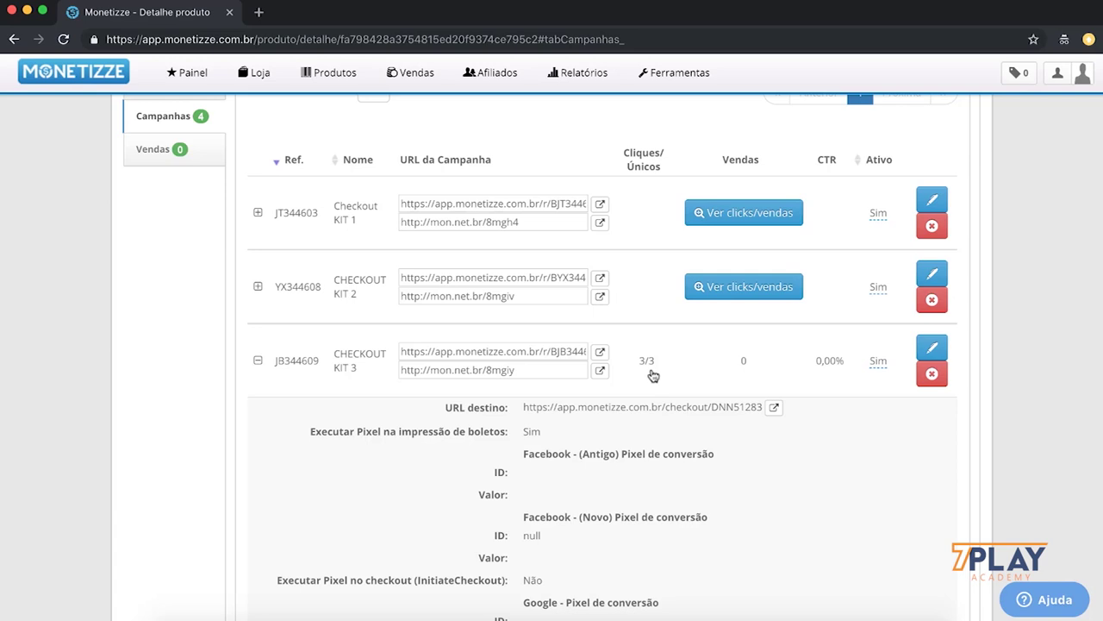
{"action": "left_click", "coordinate": [257, 367]}
Examine the destination URLs and pixel details of the Checkout KIT 1 and CHECKOUT KIT 2 campaigns.
{"action": "left_click", "coordinate": [258, 219]}
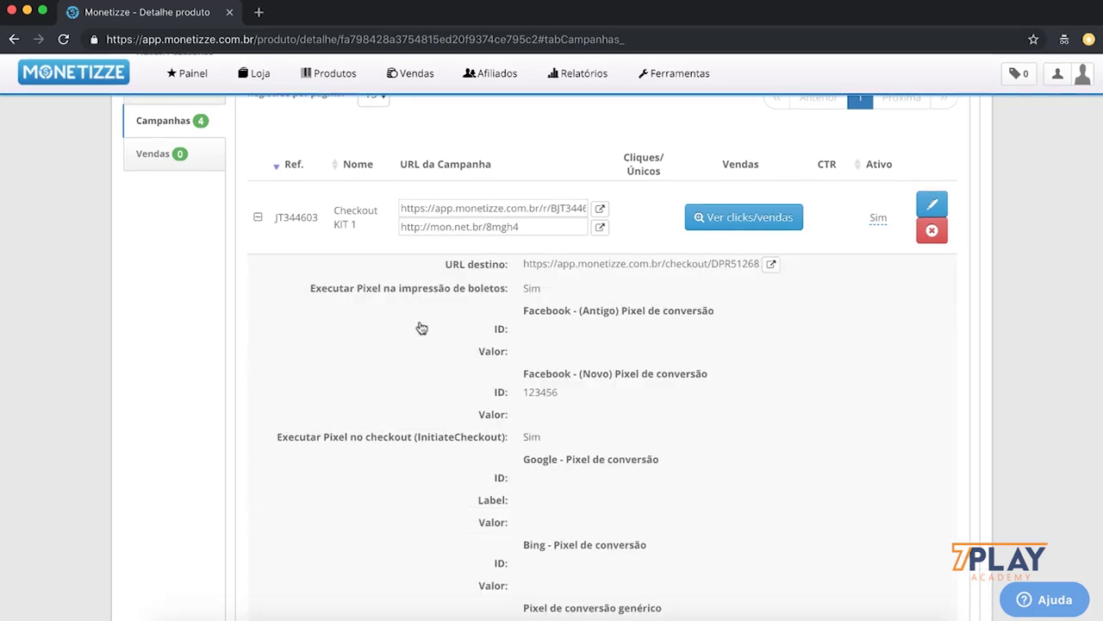
{"action": "scroll", "coordinate": [419, 325], "scroll_direction": "up", "scroll_amount": 2}
{"action": "scroll", "coordinate": [422, 328], "scroll_direction": "down", "scroll_amount": 3}
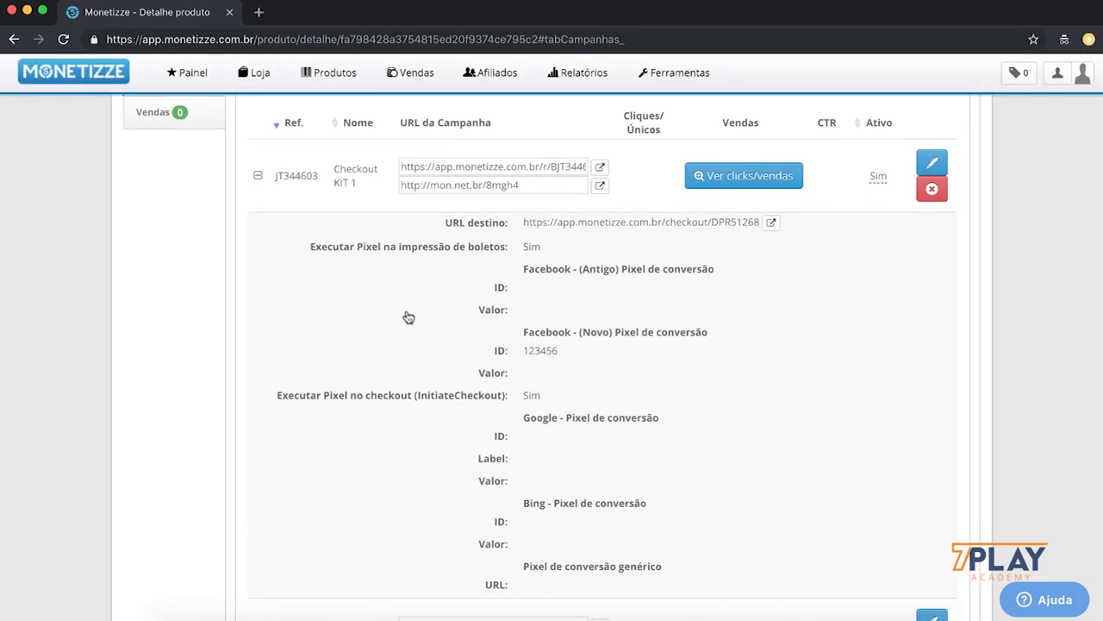
{"action": "left_click", "coordinate": [257, 176]}
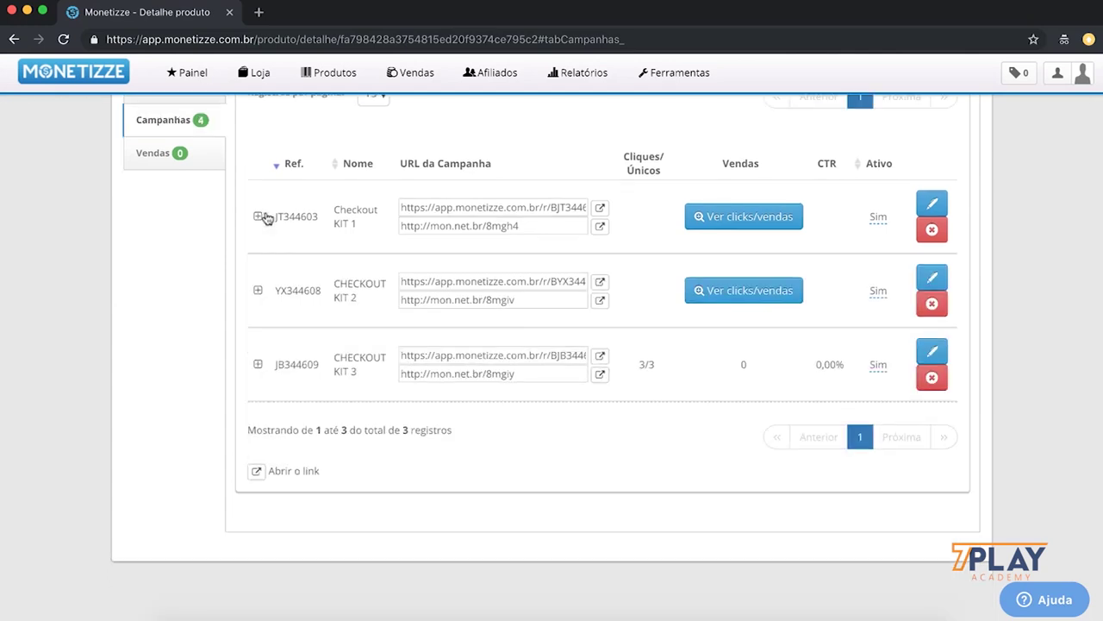
{"action": "left_click", "coordinate": [258, 291]}
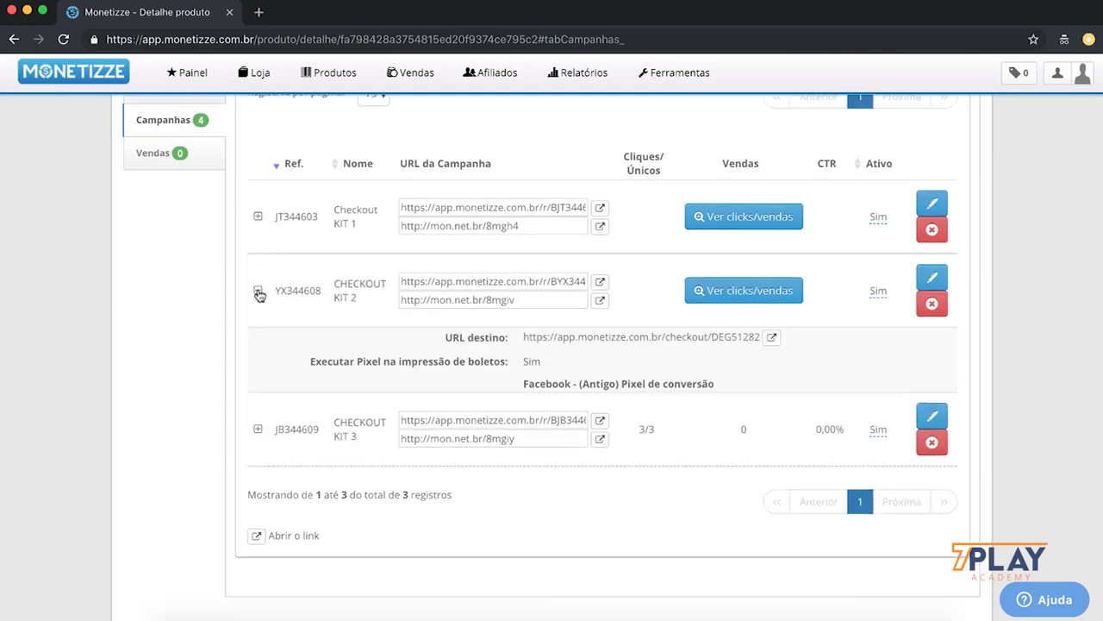
{"action": "left_click", "coordinate": [259, 293]}
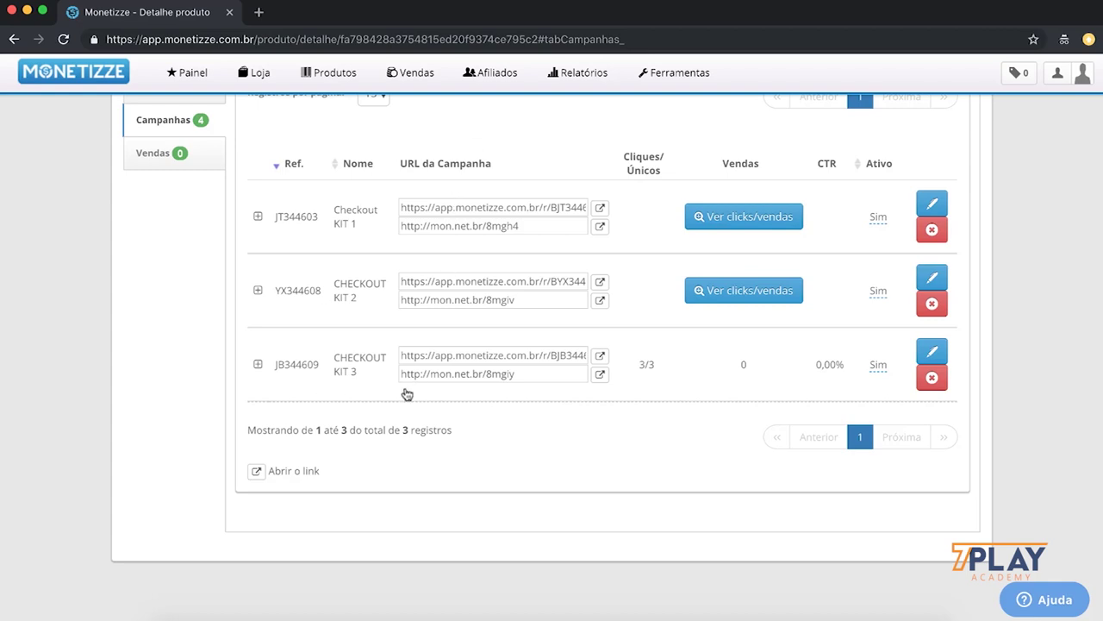
Switch back to the PV sales page and review its three kit offers.
{"action": "right_click", "coordinate": [458, 618]}
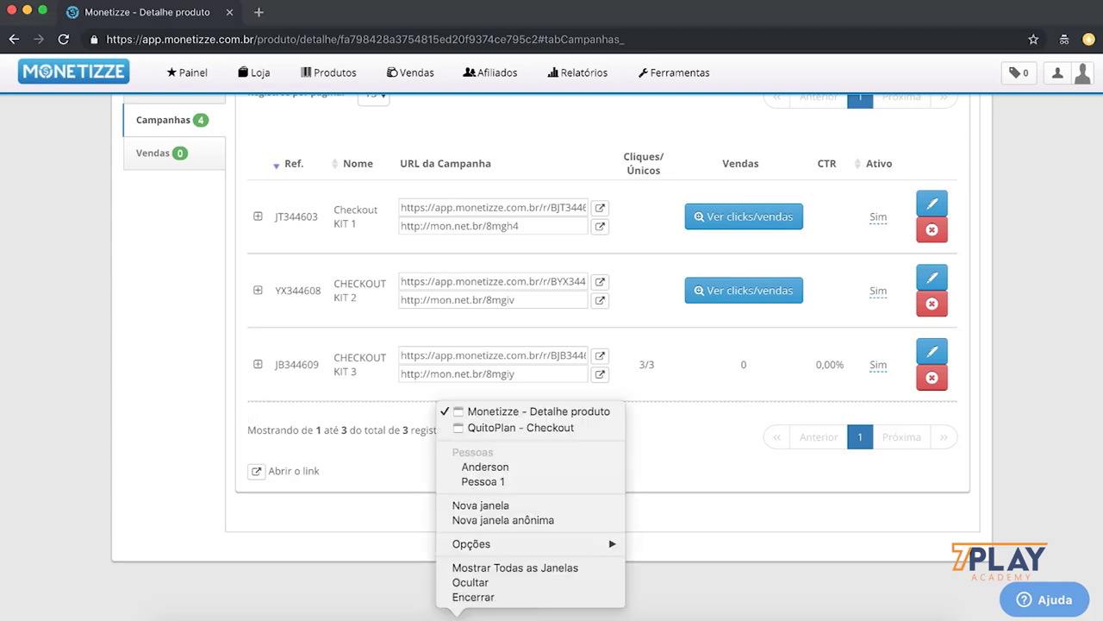
{"action": "left_click", "coordinate": [537, 428]}
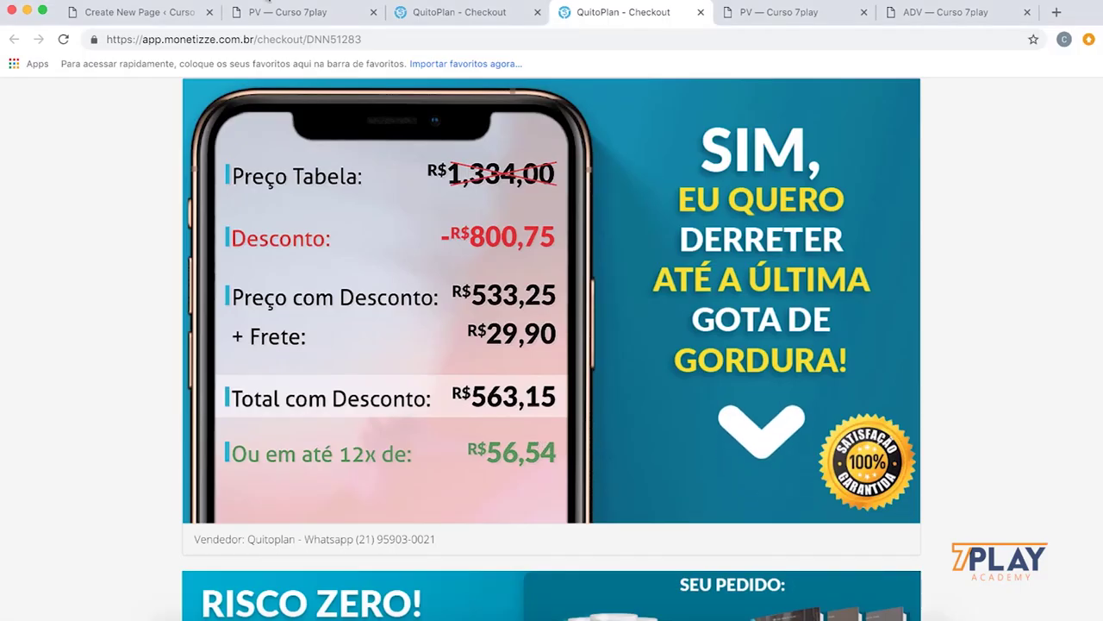
{"action": "left_click", "coordinate": [284, 14]}
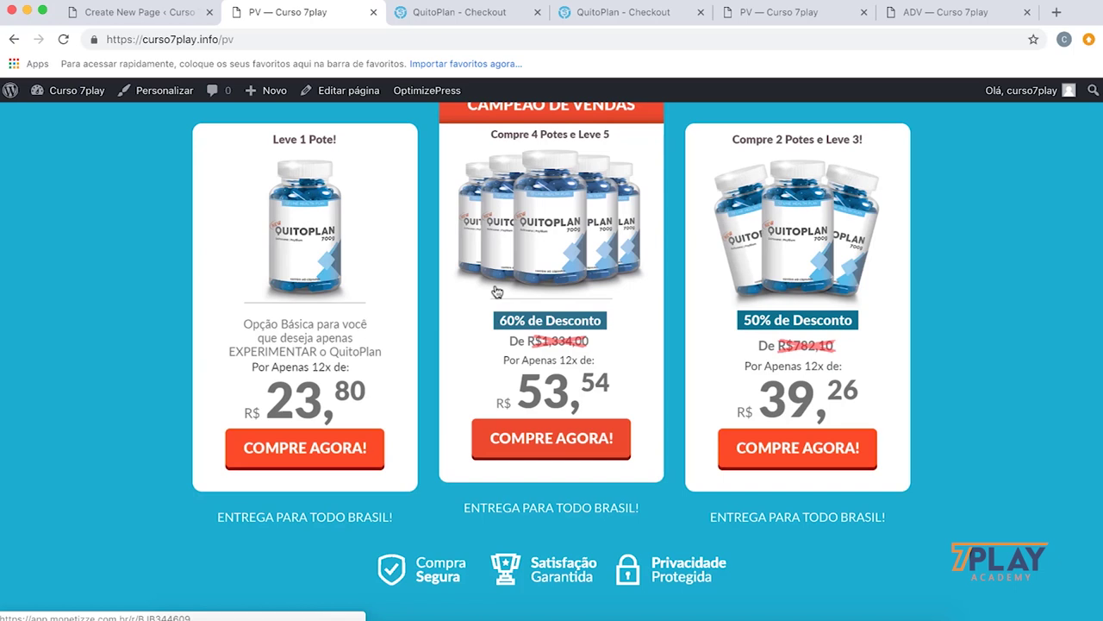
{"action": "scroll", "coordinate": [497, 292], "scroll_direction": "up", "scroll_amount": 2}
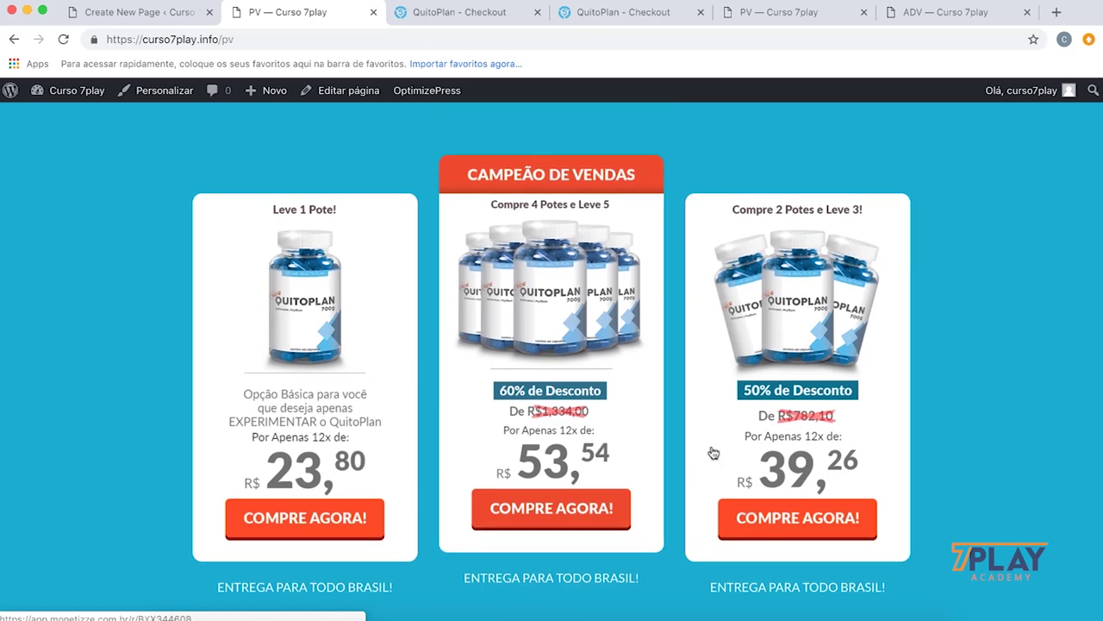